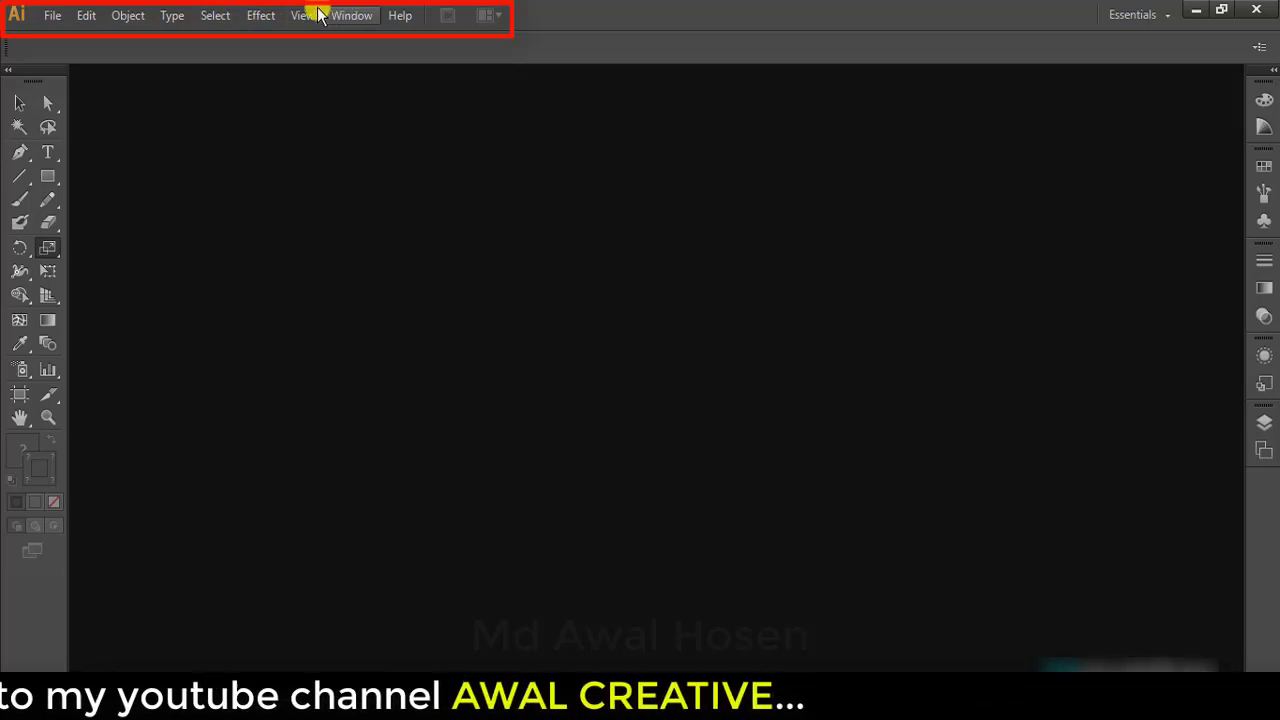
# - Look through the File and View menus without choosing any command
pyautogui.click(50, 16)
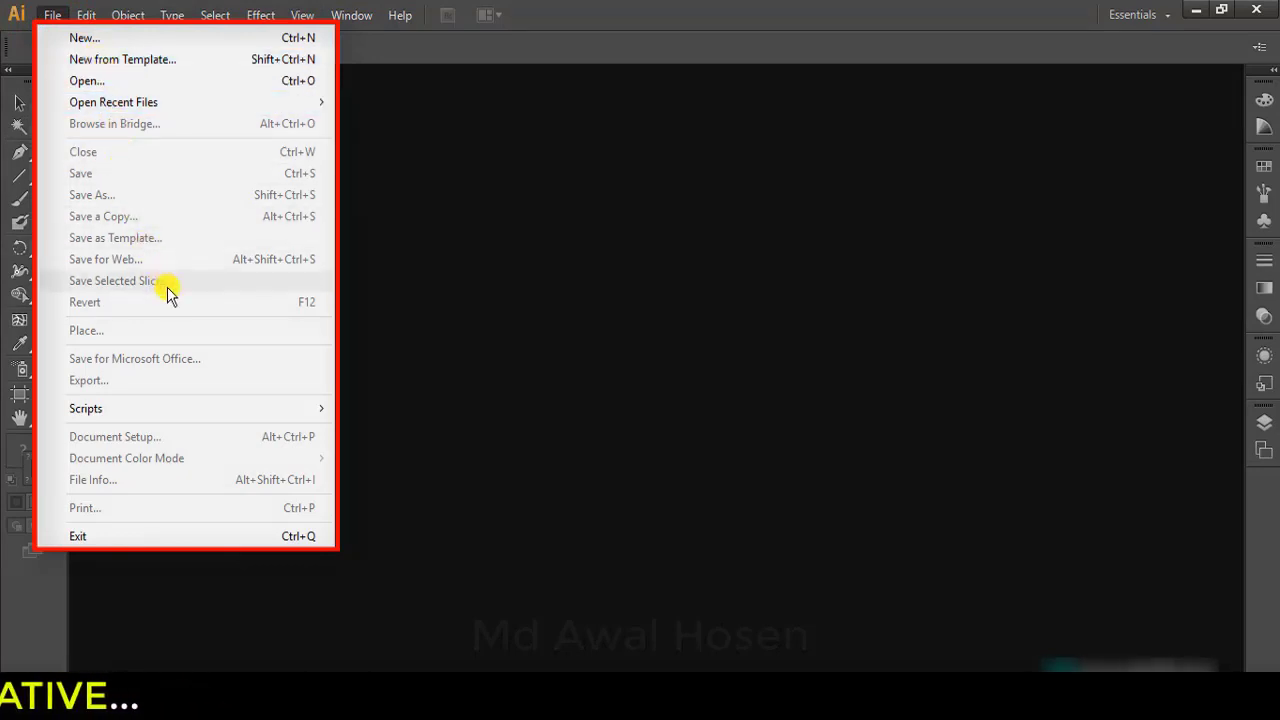
pyautogui.click(511, 230)
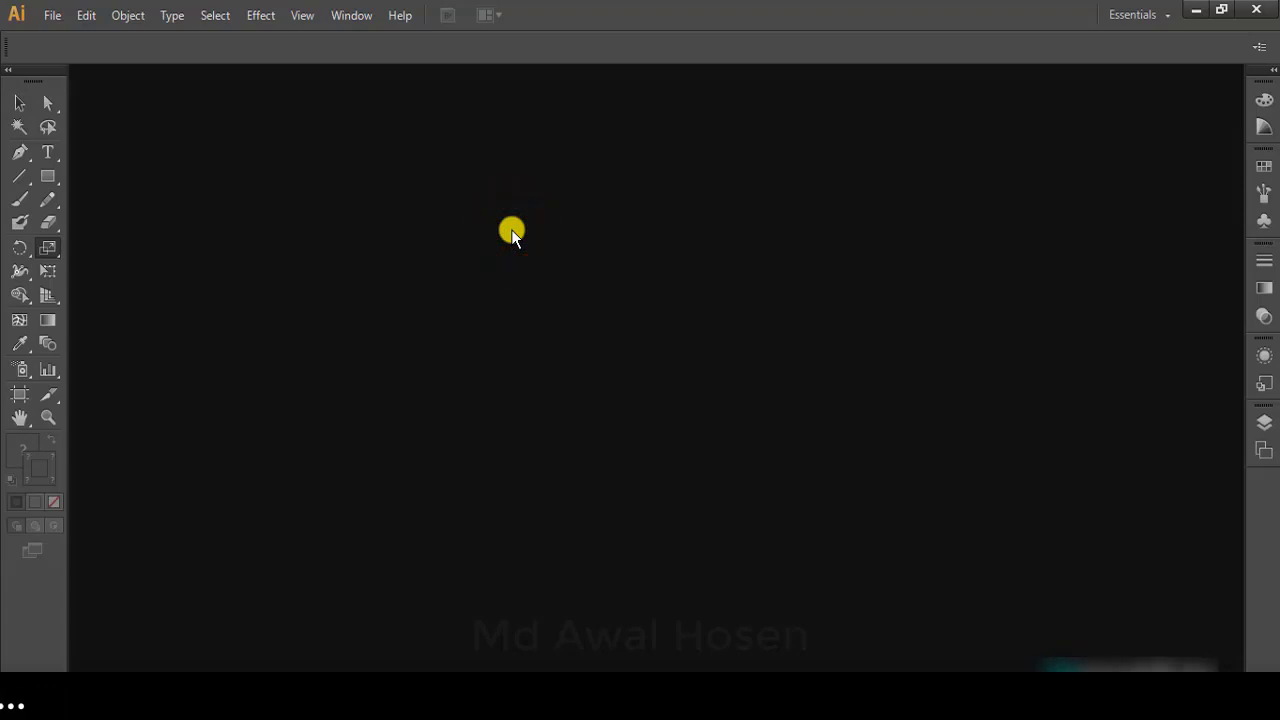
pyautogui.click(306, 15)
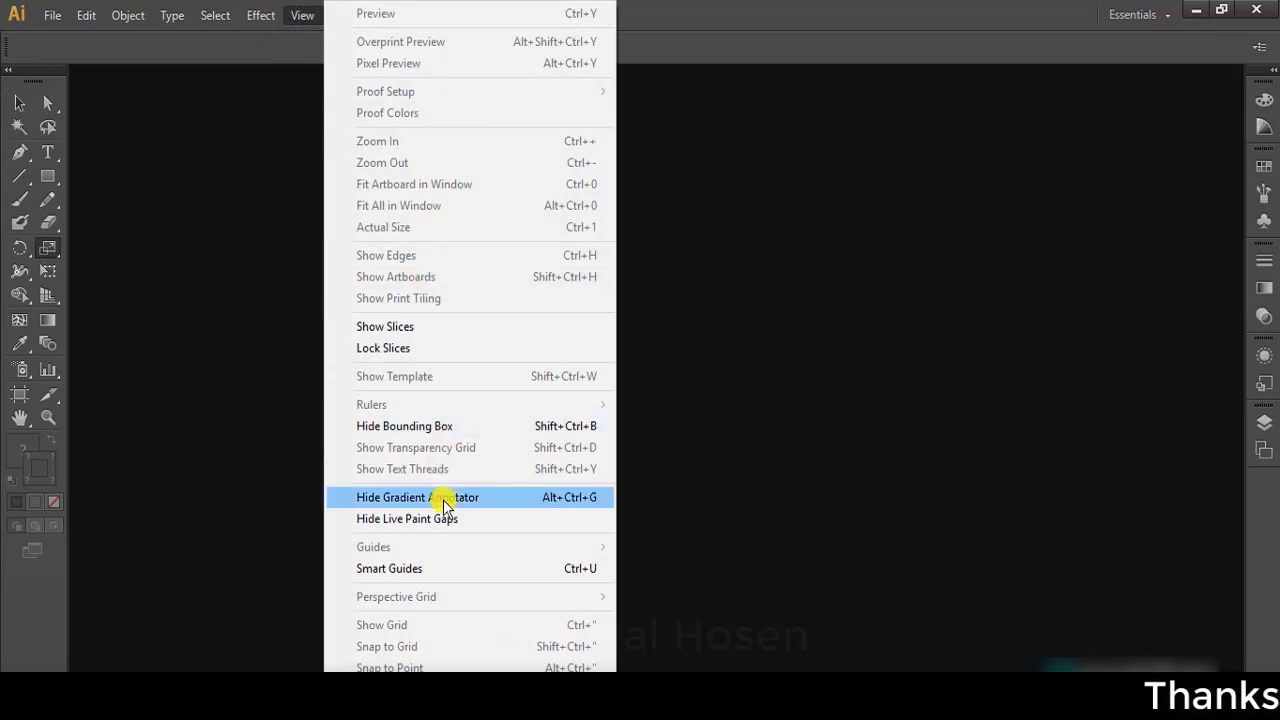
pyautogui.click(723, 345)
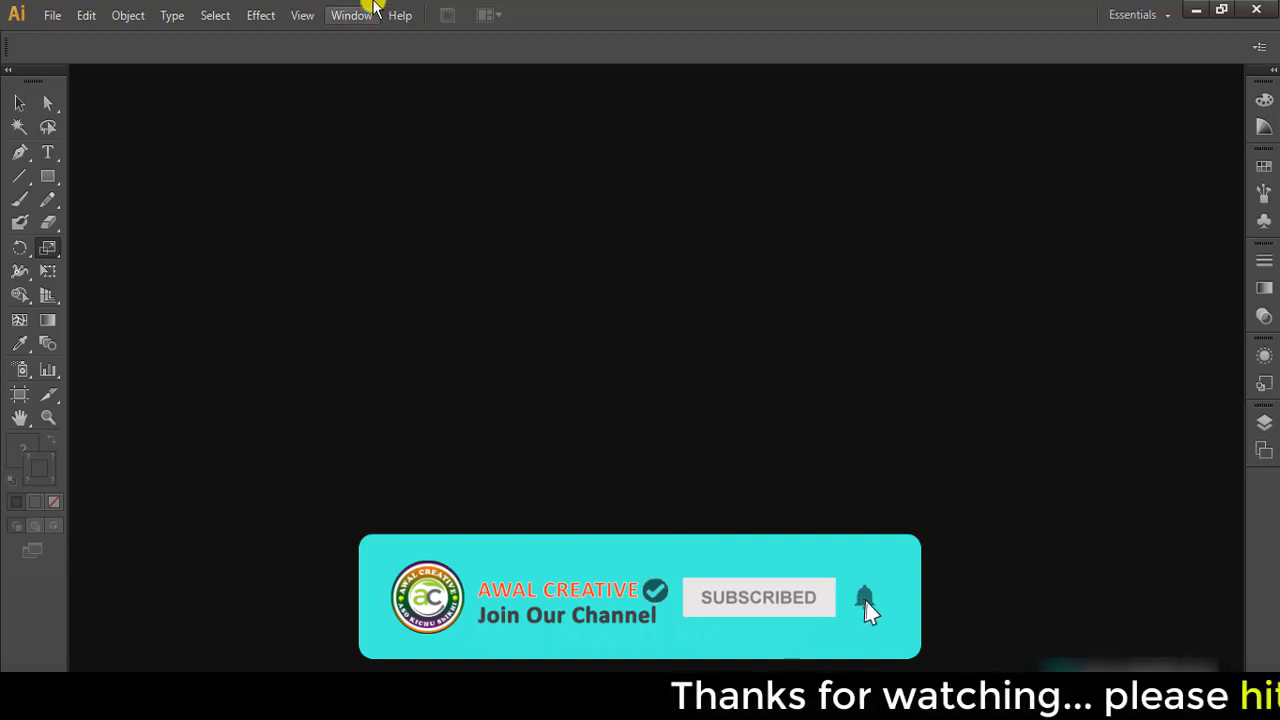
# - Browse the Window and Effect menus, then bring the File menu back up
pyautogui.click(345, 15)
pyautogui.click(330, 18)
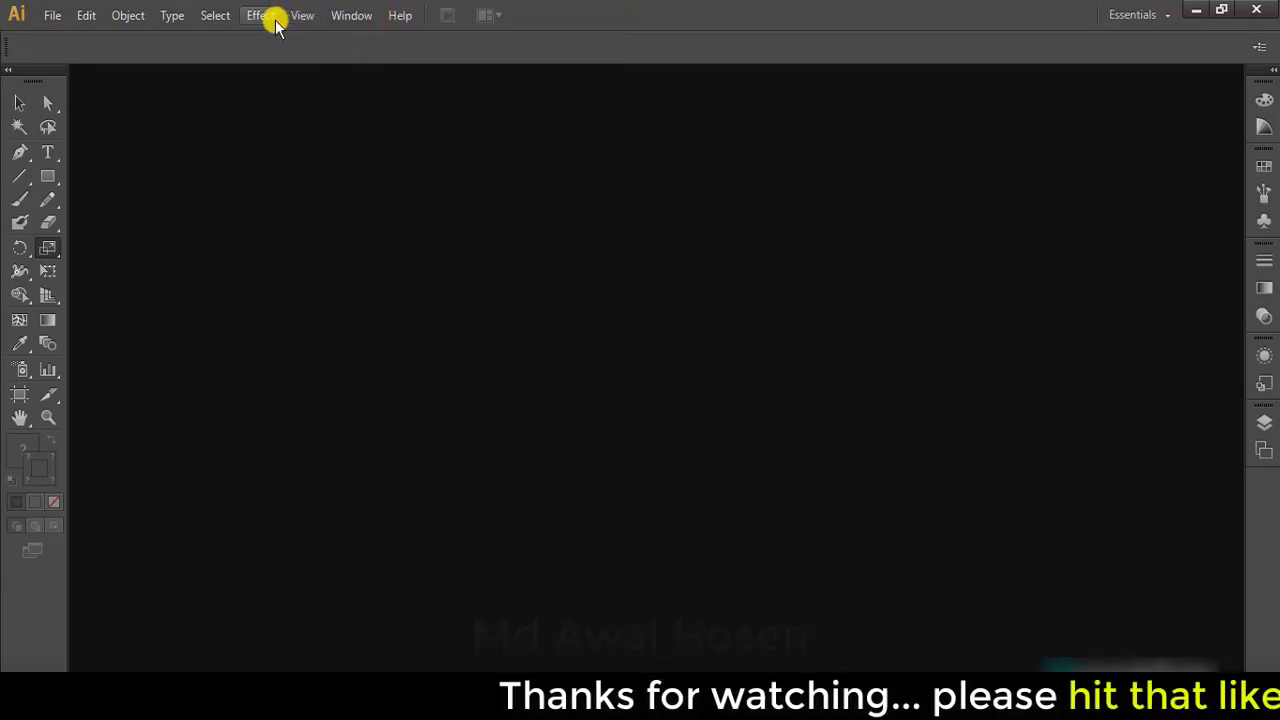
pyautogui.click(266, 16)
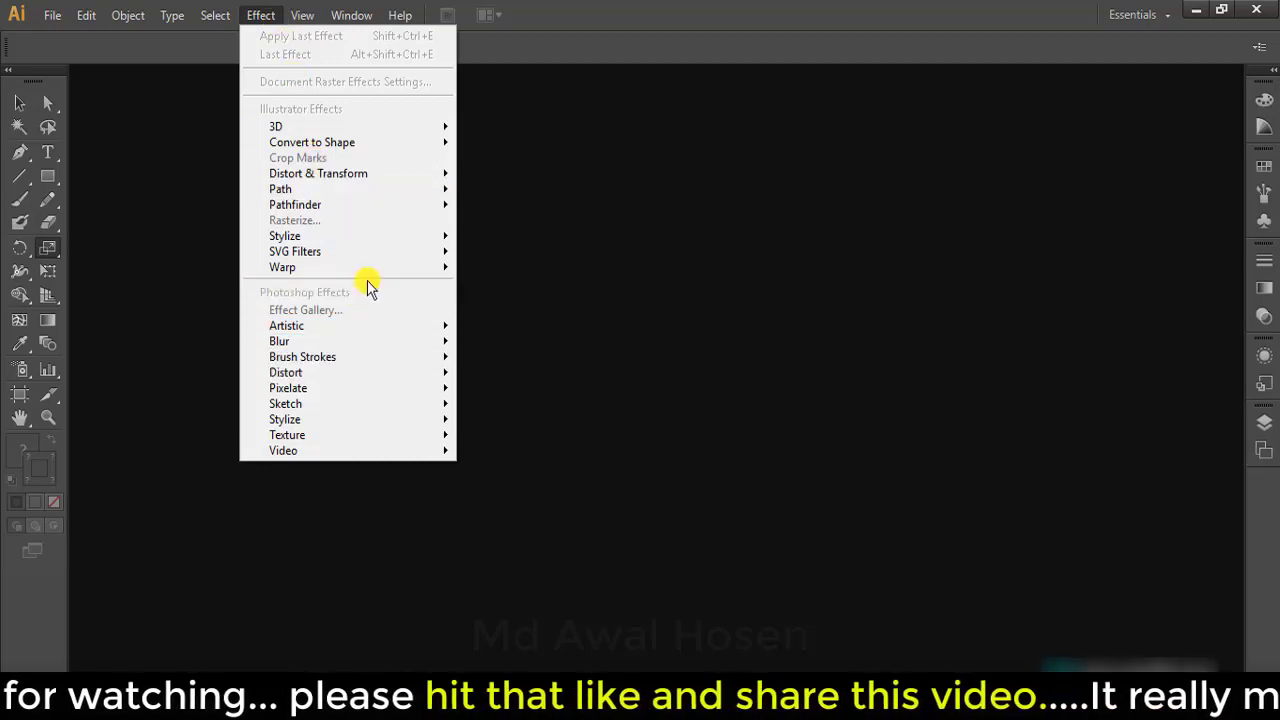
pyautogui.click(597, 260)
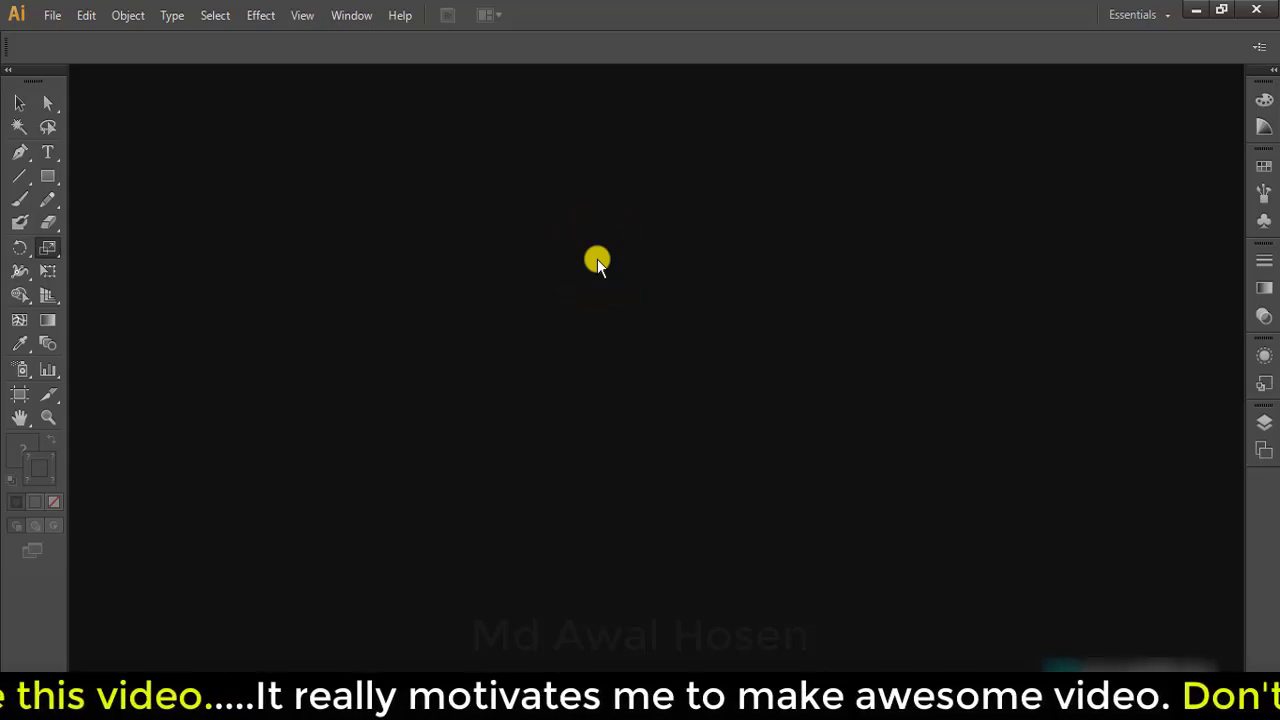
pyautogui.click(64, 20)
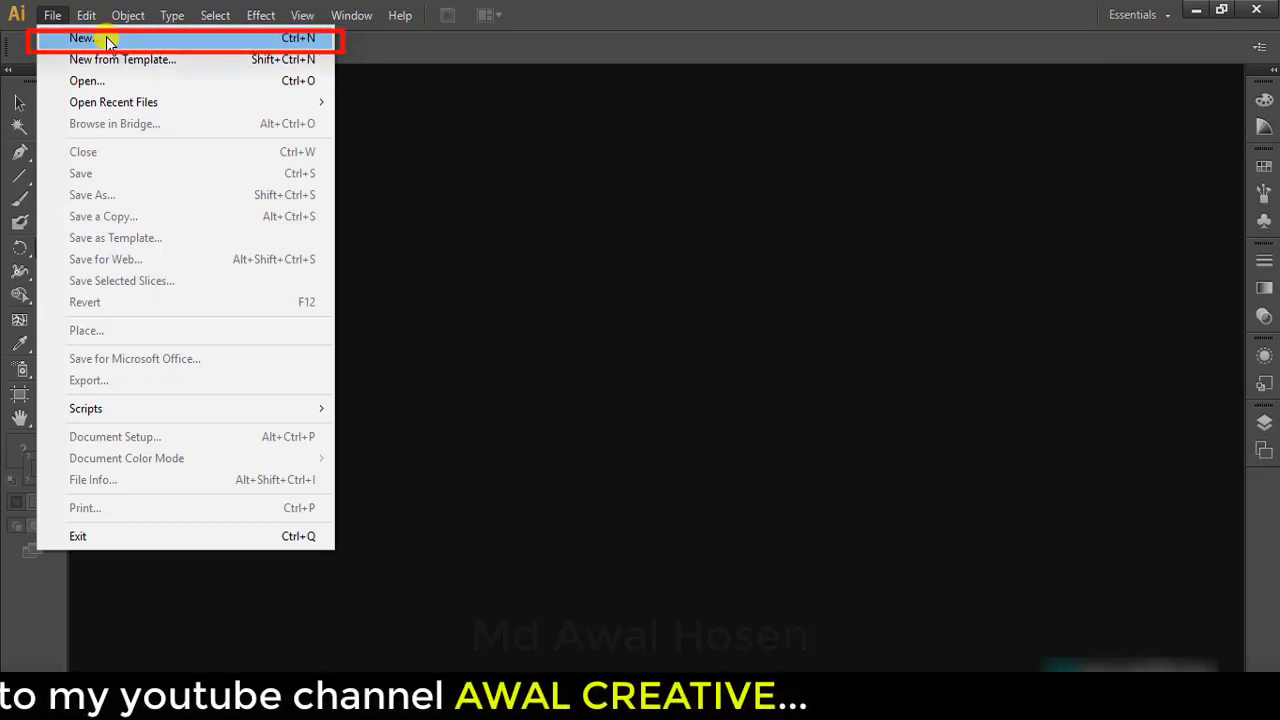
# - Create a new document with 4 artboards arranged in 2 columns
pyautogui.click(450, 133)
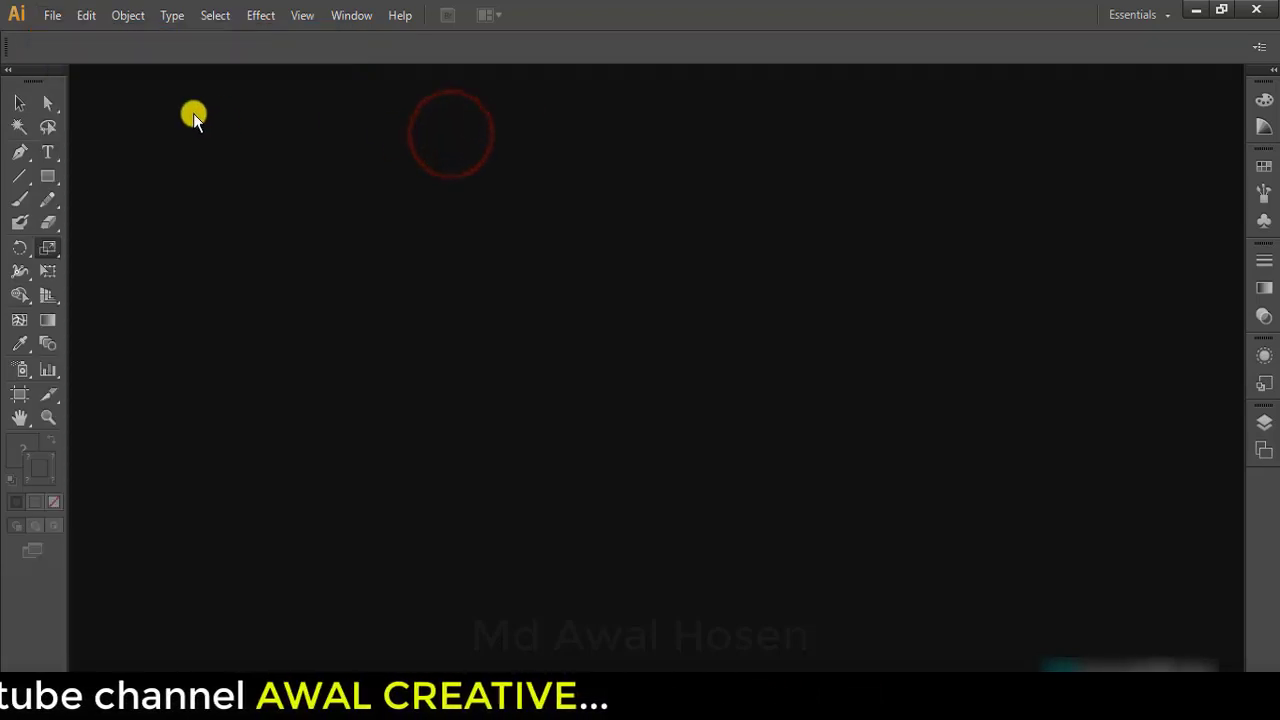
pyautogui.click(52, 15)
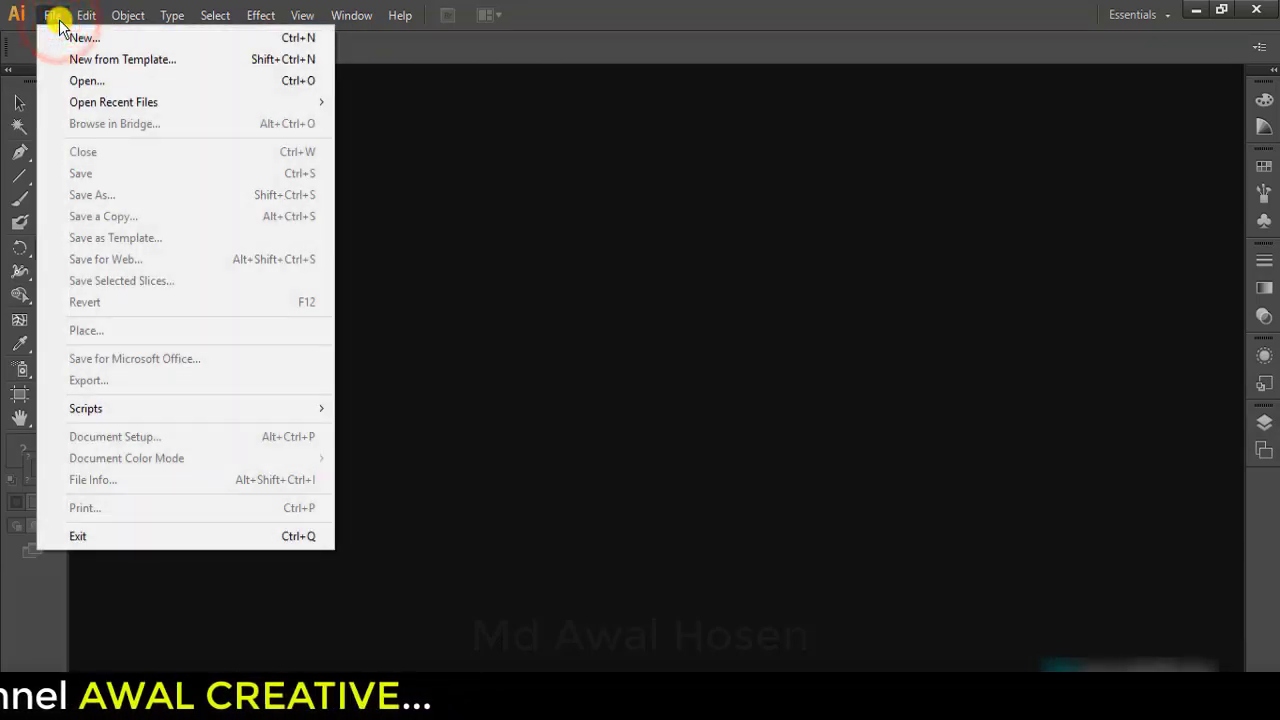
pyautogui.click(79, 40)
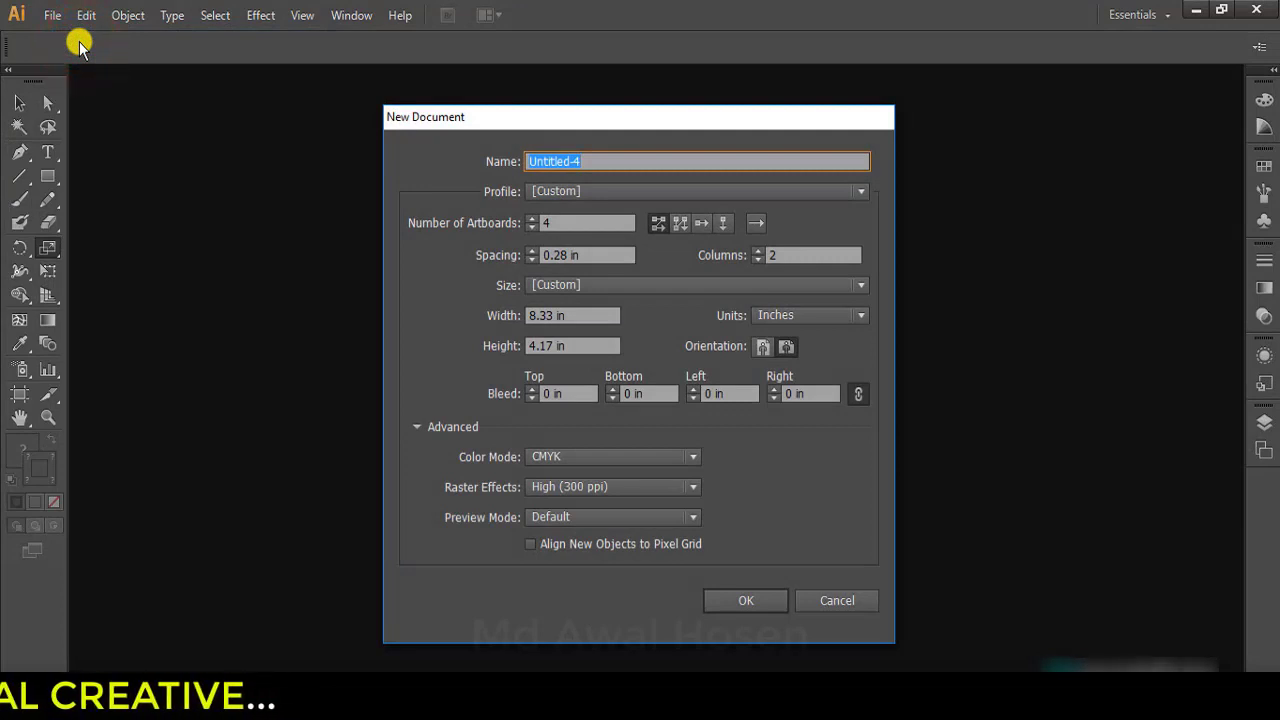
pyautogui.moveTo(589, 108); pyautogui.dragTo(587, 104)
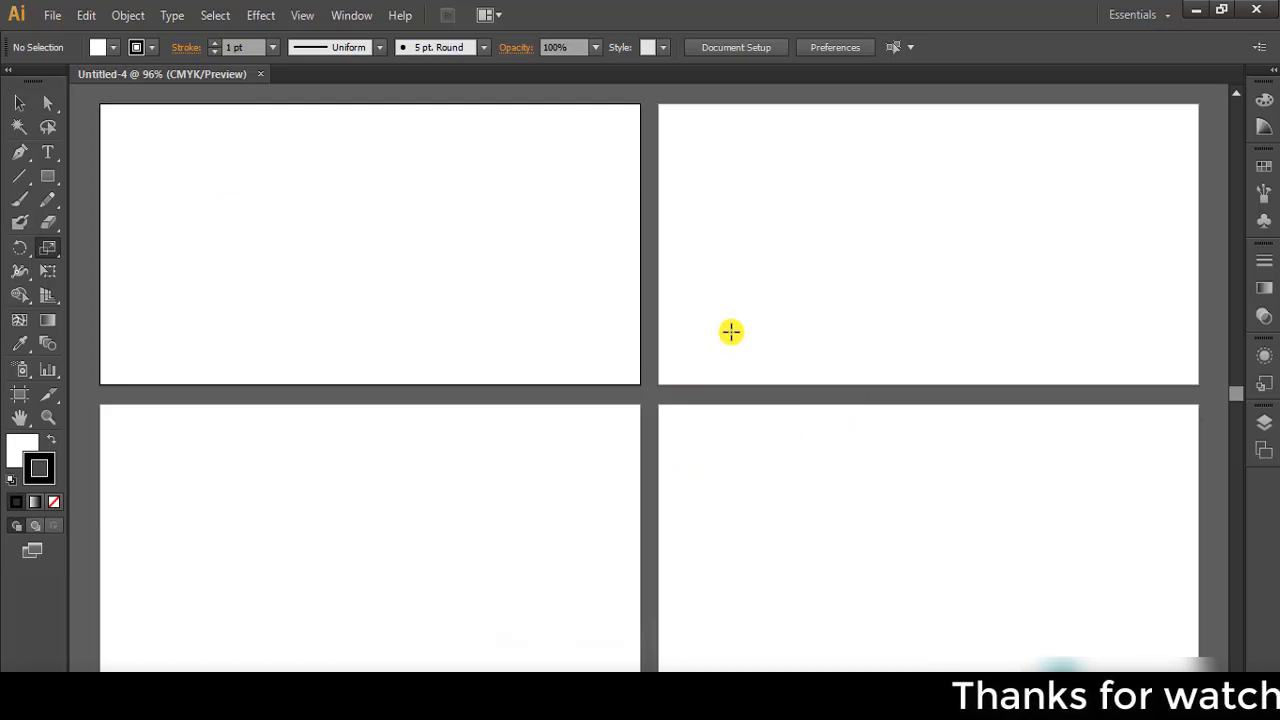
# - Create a second new document with a single 8.33 × 4.17 in artboard
pyautogui.click(52, 15)
pyautogui.click(92, 40)
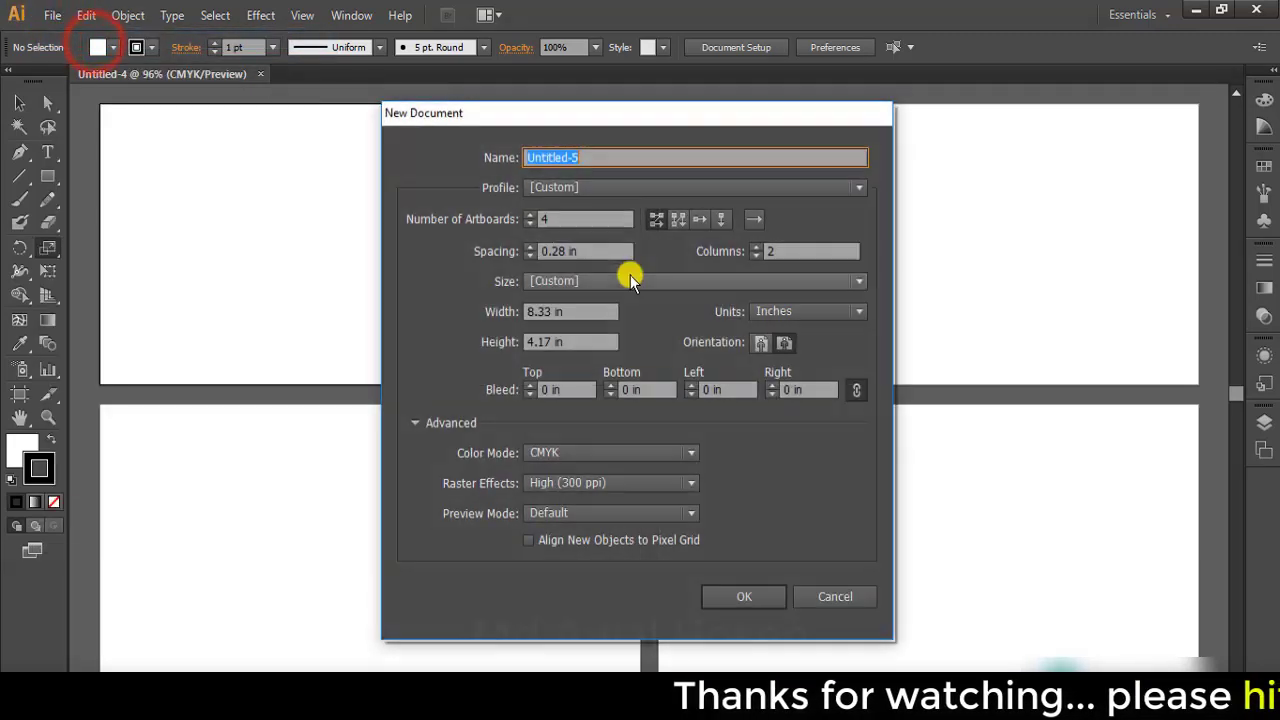
pyautogui.doubleClick(566, 218)
pyautogui.write('7')
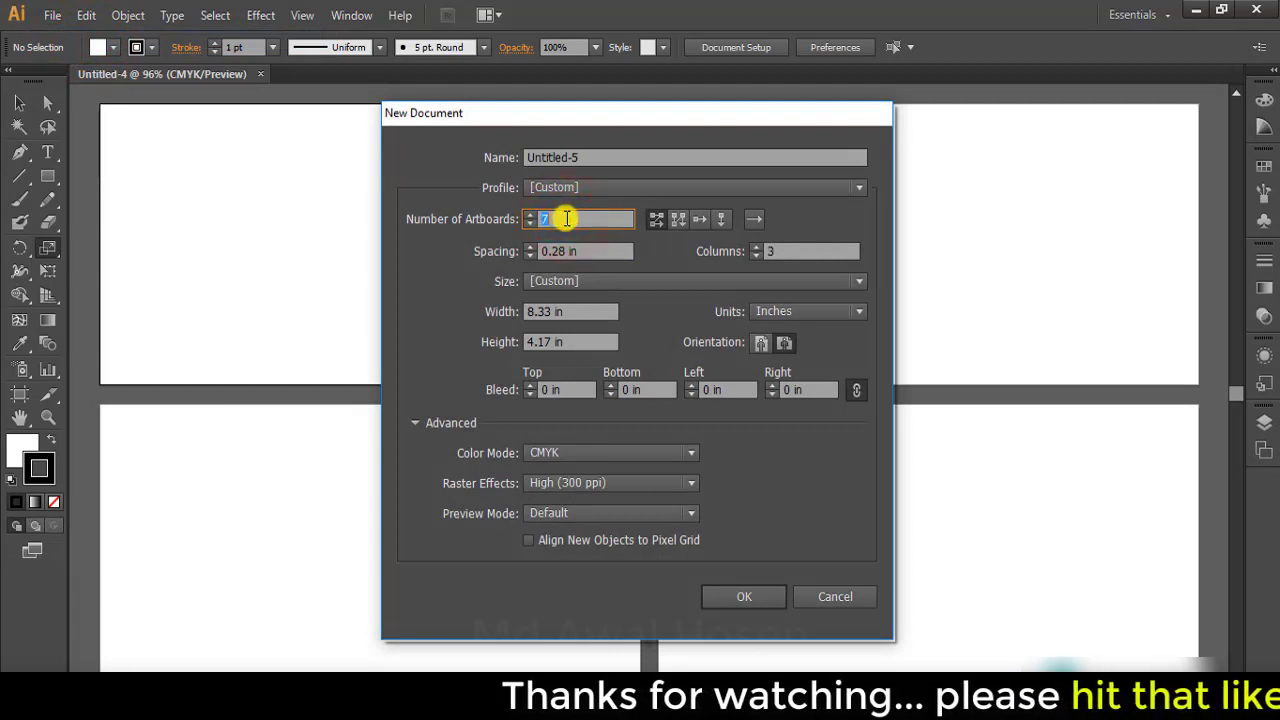
pyautogui.write('1')
pyautogui.click(766, 599)
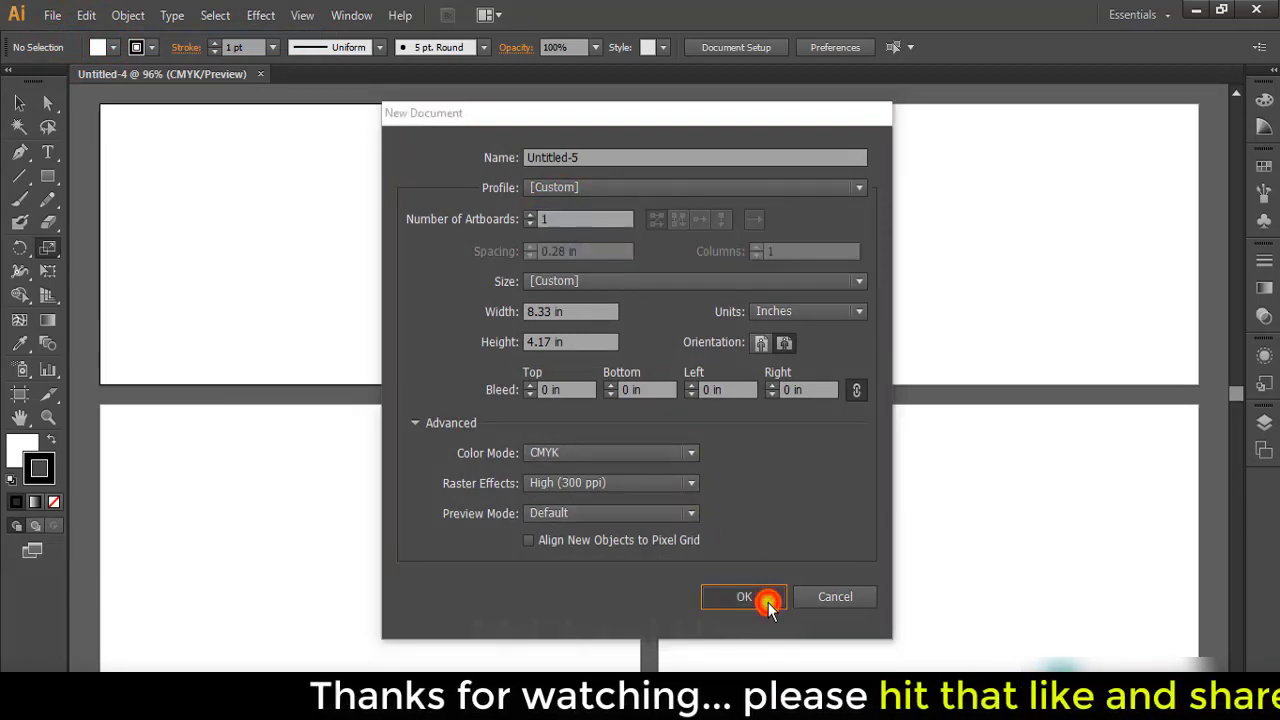
pyautogui.keyDown('alt'); pyautogui.scroll(-1, 714, 193); pyautogui.keyUp('alt')
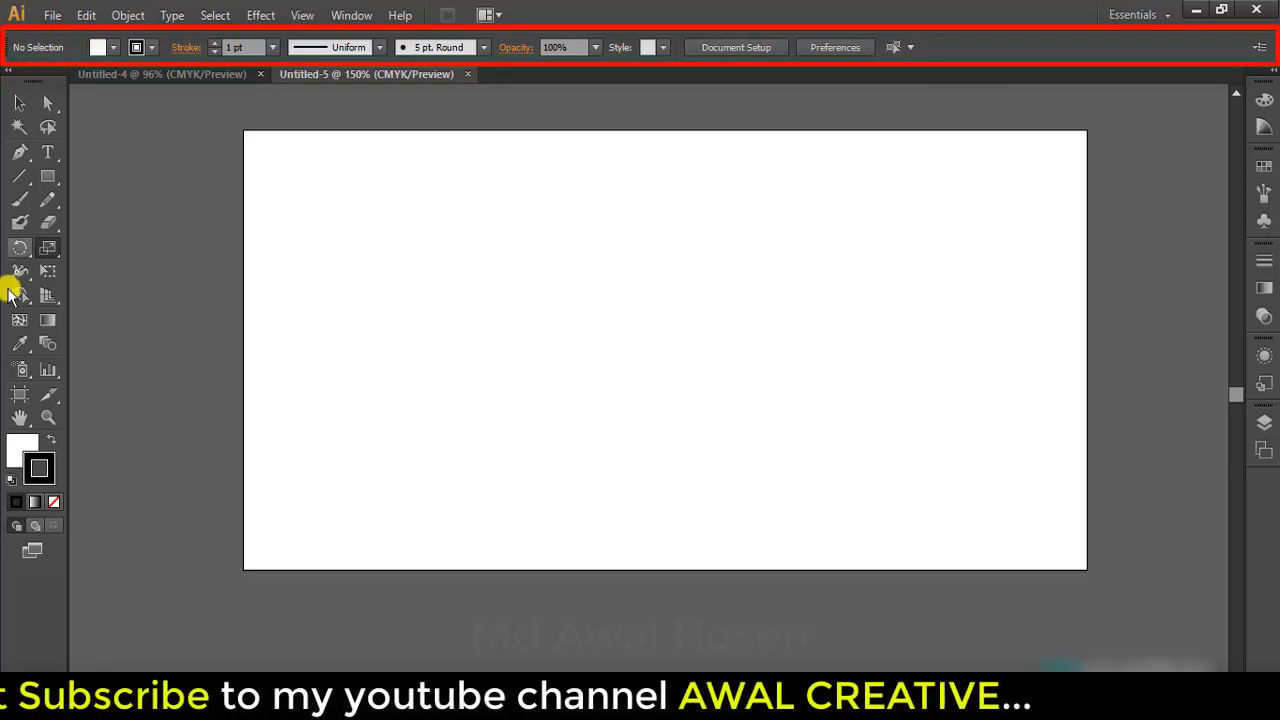
pyautogui.moveTo(17, 77); pyautogui.dragTo(125, 108)
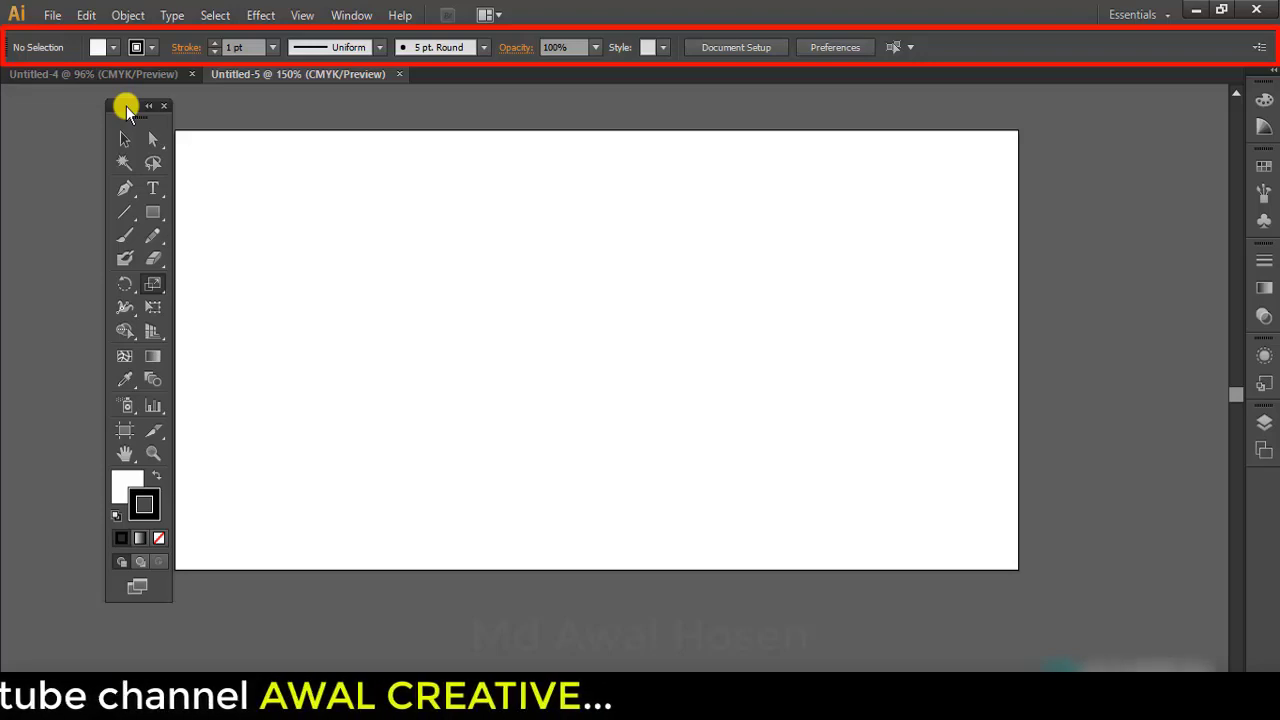
pyautogui.moveTo(125, 108)
pyautogui.mouseDown()
pyautogui.moveTo(363, 114)
pyautogui.moveTo(810, 188)
pyautogui.moveTo(1055, 70)
pyautogui.moveTo(15, 83)
pyautogui.mouseUp()
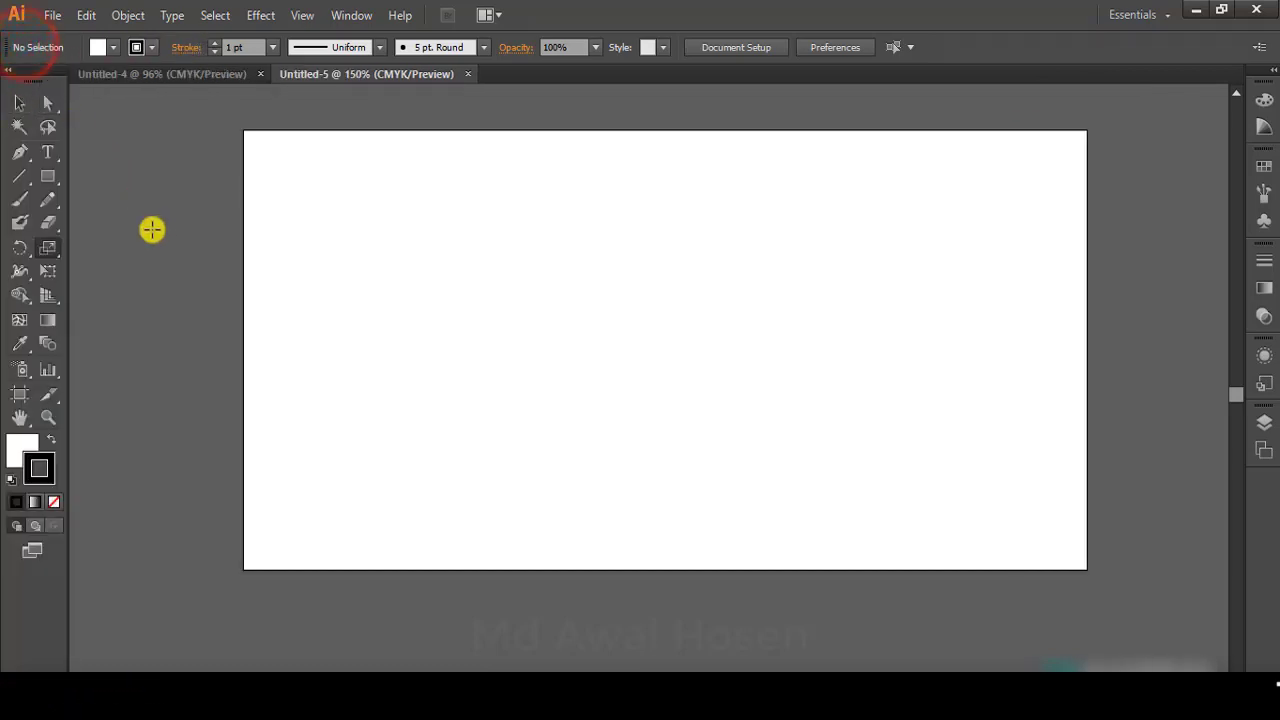
pyautogui.moveTo(3, 45)
pyautogui.mouseDown()
pyautogui.moveTo(92, 144)
pyautogui.moveTo(108, 425)
pyautogui.moveTo(6, 40)
pyautogui.moveTo(10, 64)
pyautogui.mouseUp()
pyautogui.click(44, 48)
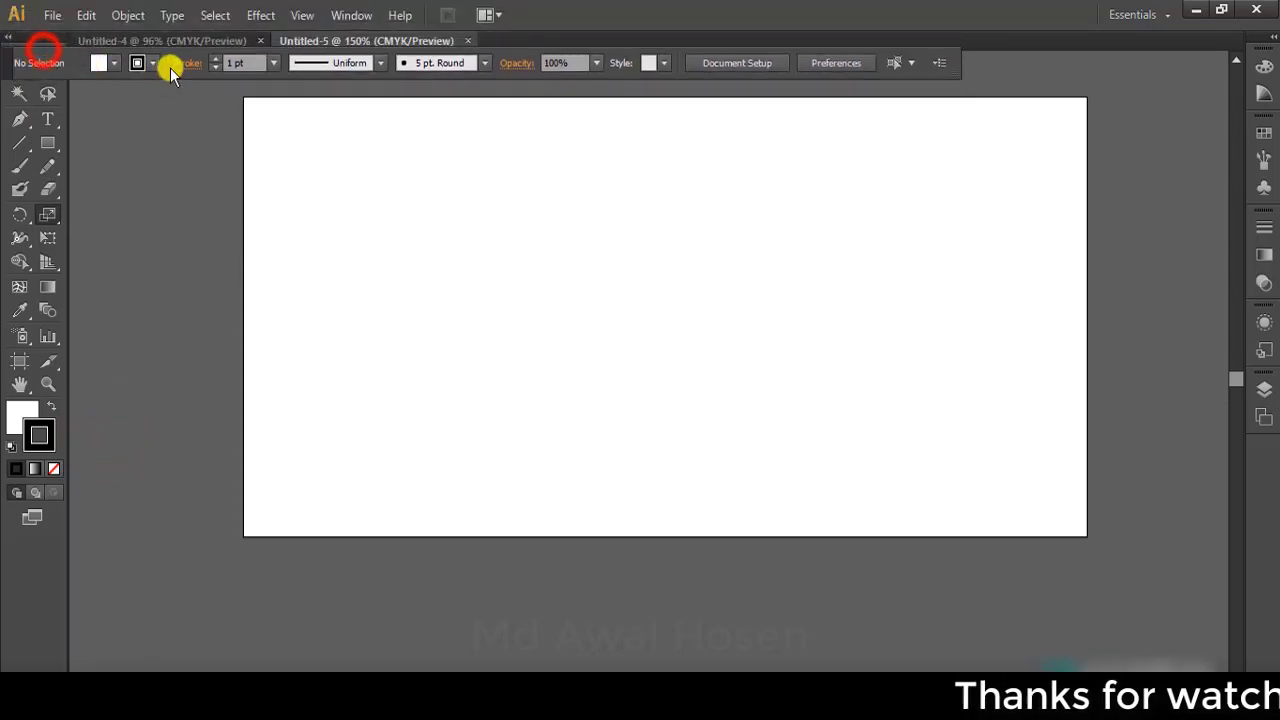
pyautogui.moveTo(10, 63)
pyautogui.mouseDown()
pyautogui.moveTo(10, 45)
pyautogui.moveTo(68, 50)
pyautogui.mouseUp()
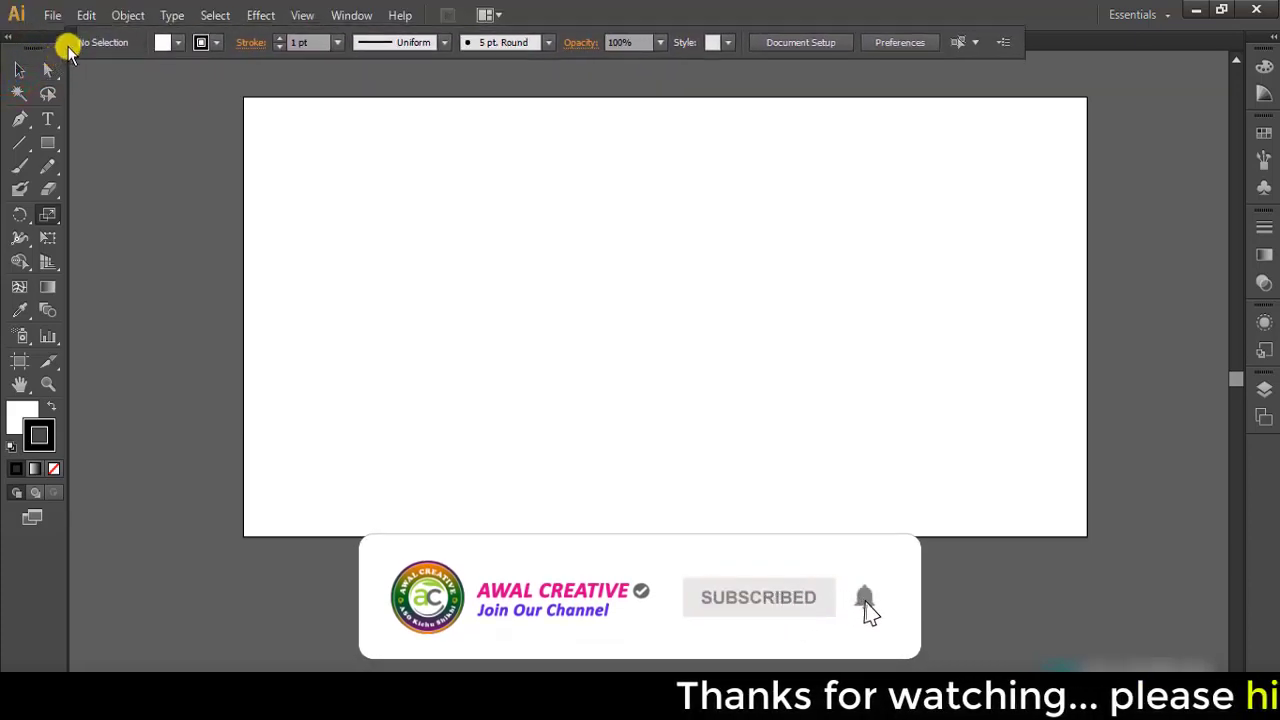
pyautogui.moveTo(68, 50); pyautogui.dragTo(76, 42)
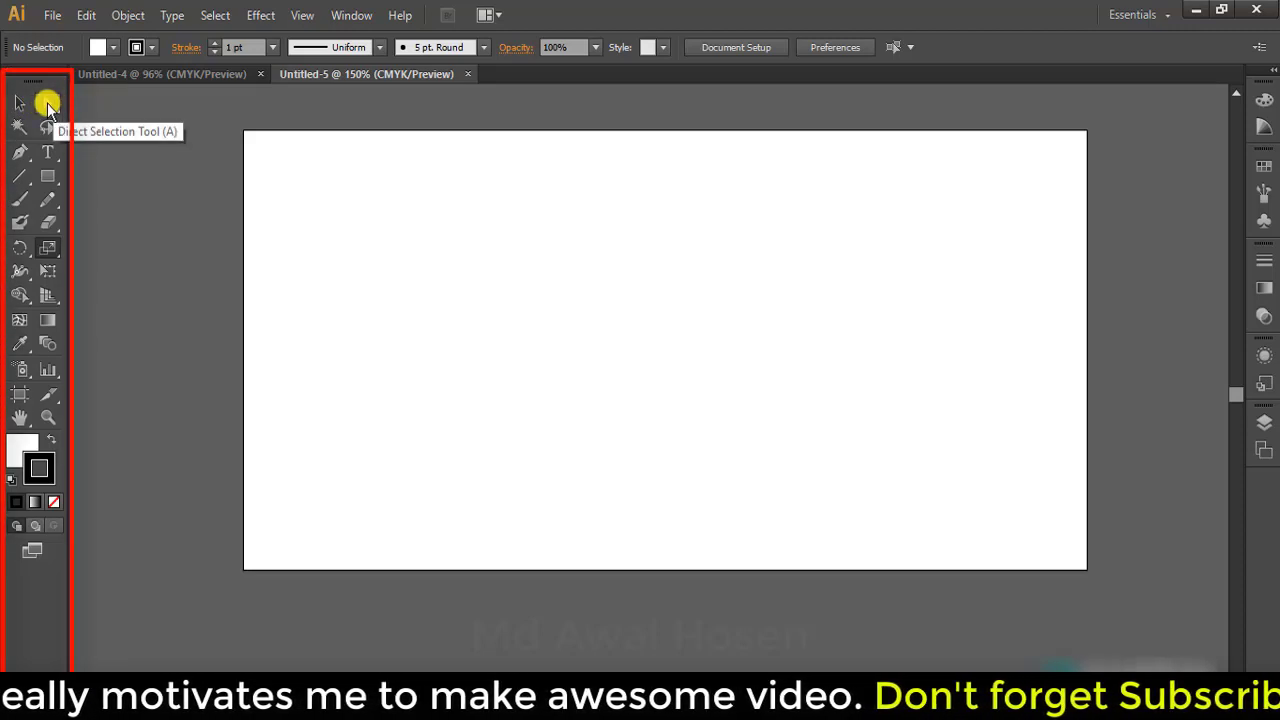
pyautogui.click(48, 155)
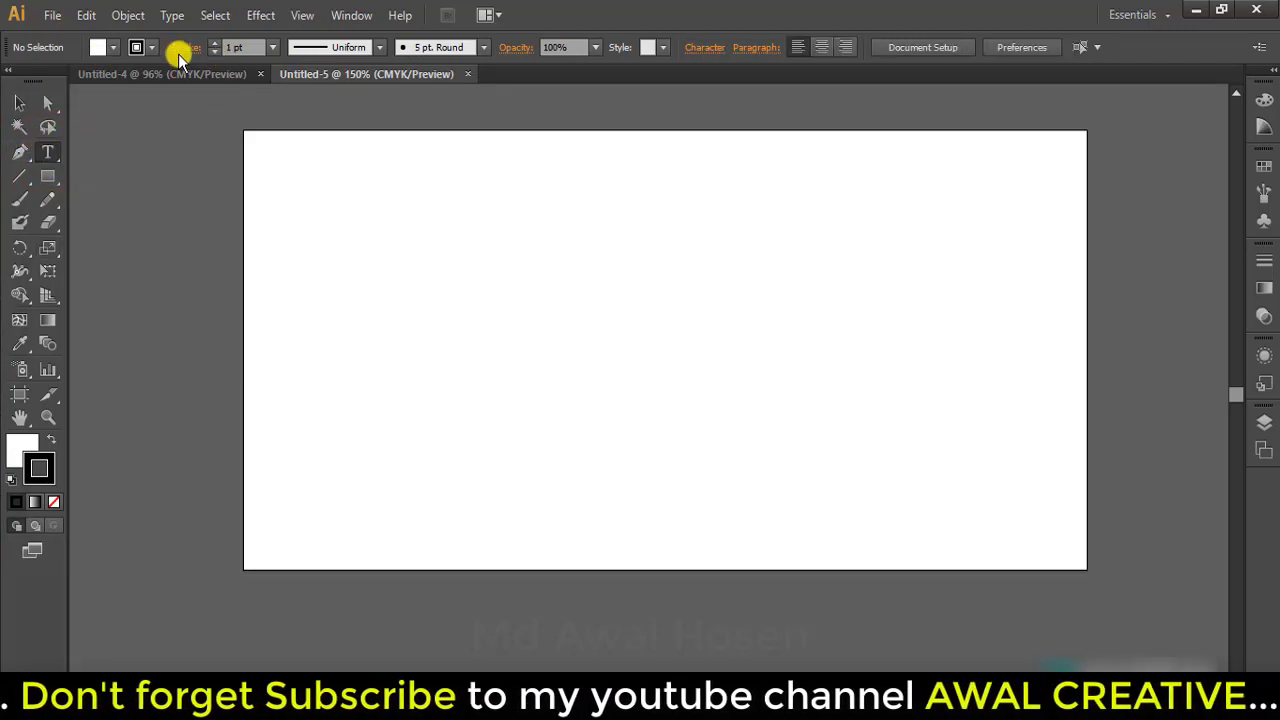
pyautogui.click(400, 168)
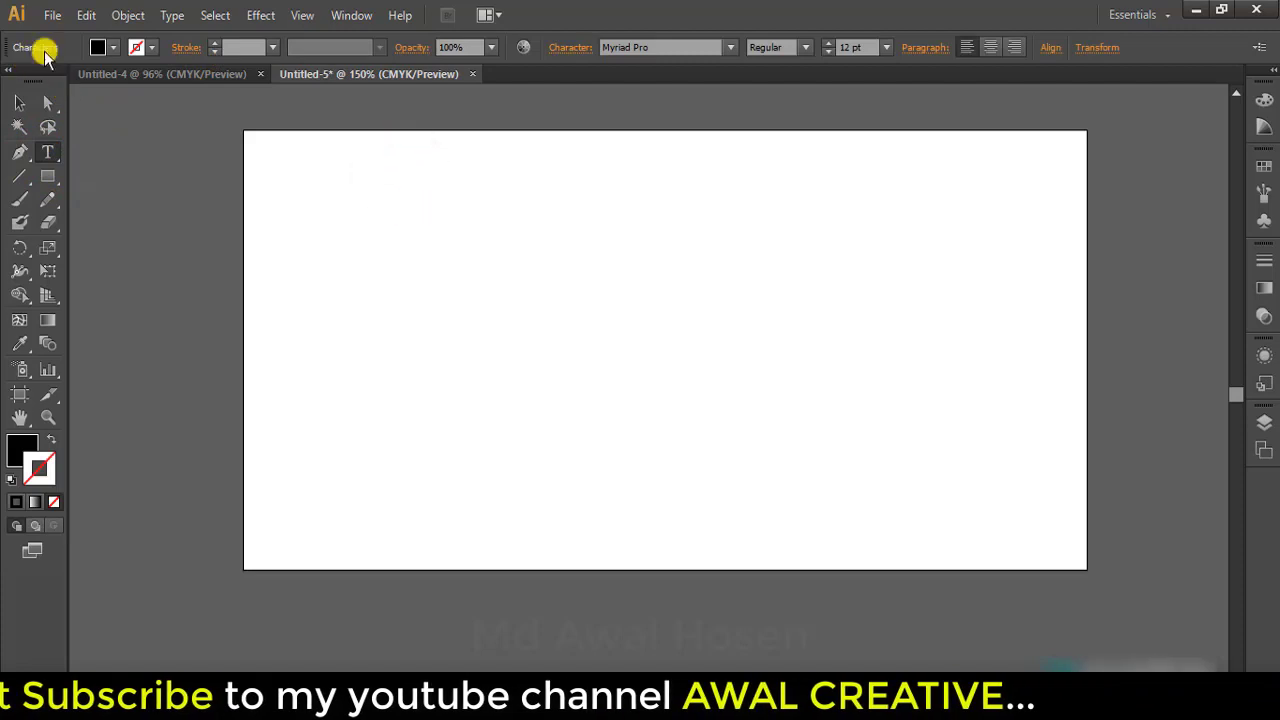
pyautogui.click(22, 52)
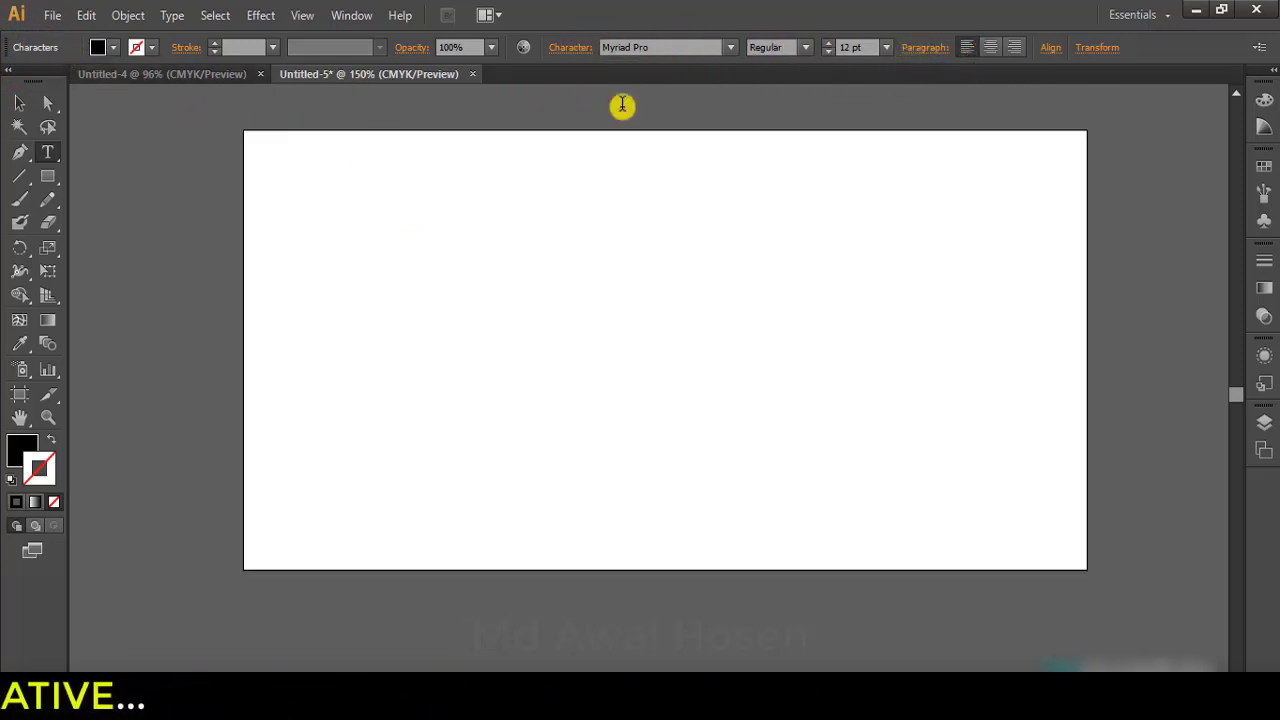
pyautogui.click(48, 177)
pyautogui.click(469, 218)
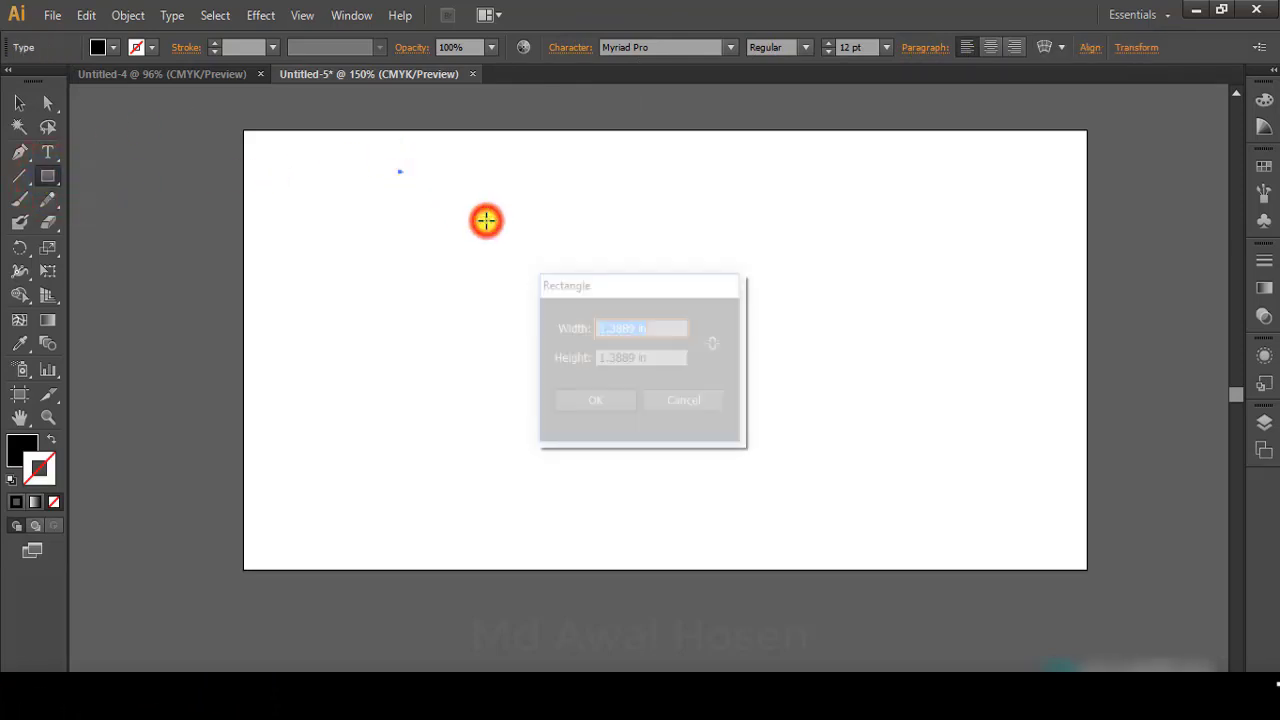
pyautogui.click(608, 405)
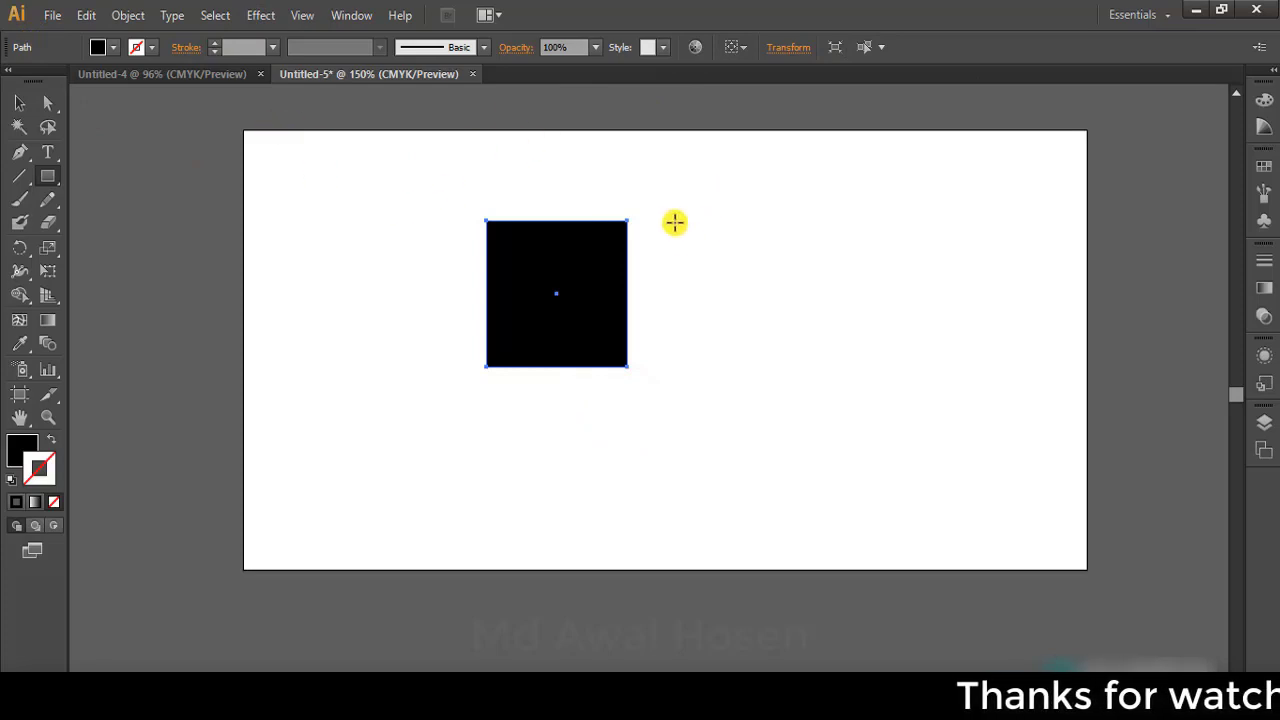
pyautogui.press('Delete')
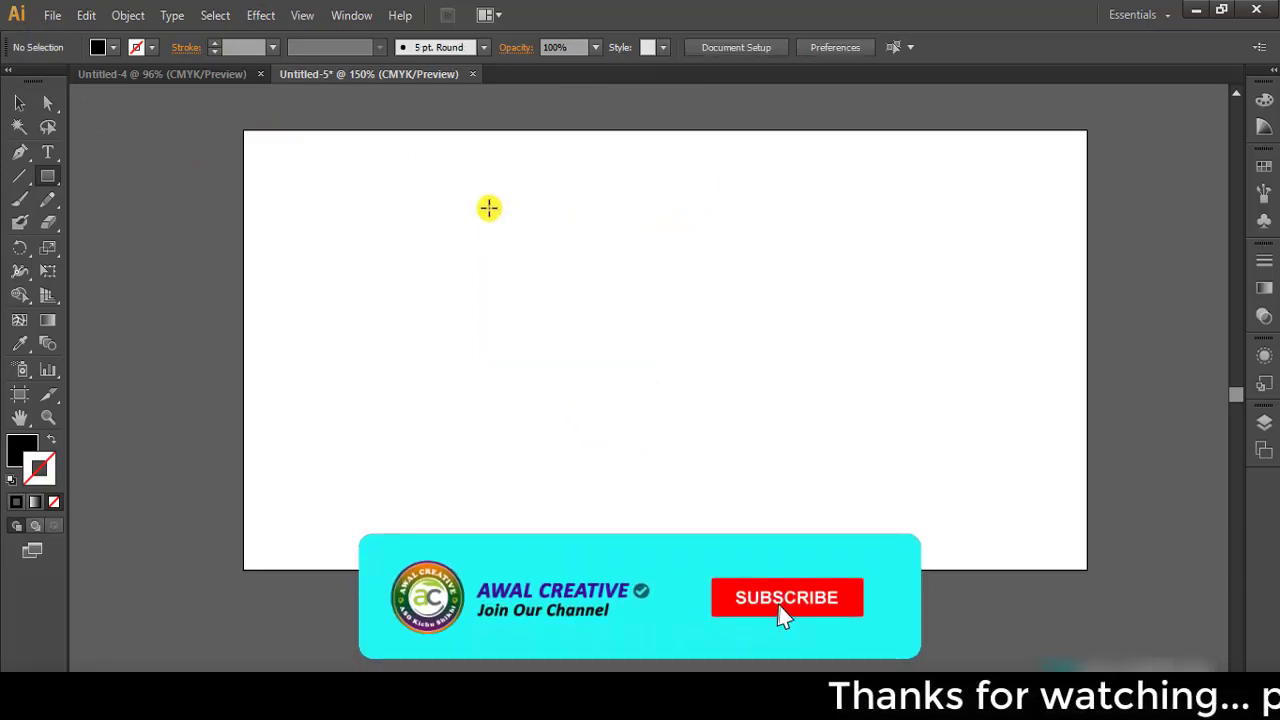
pyautogui.click(20, 418)
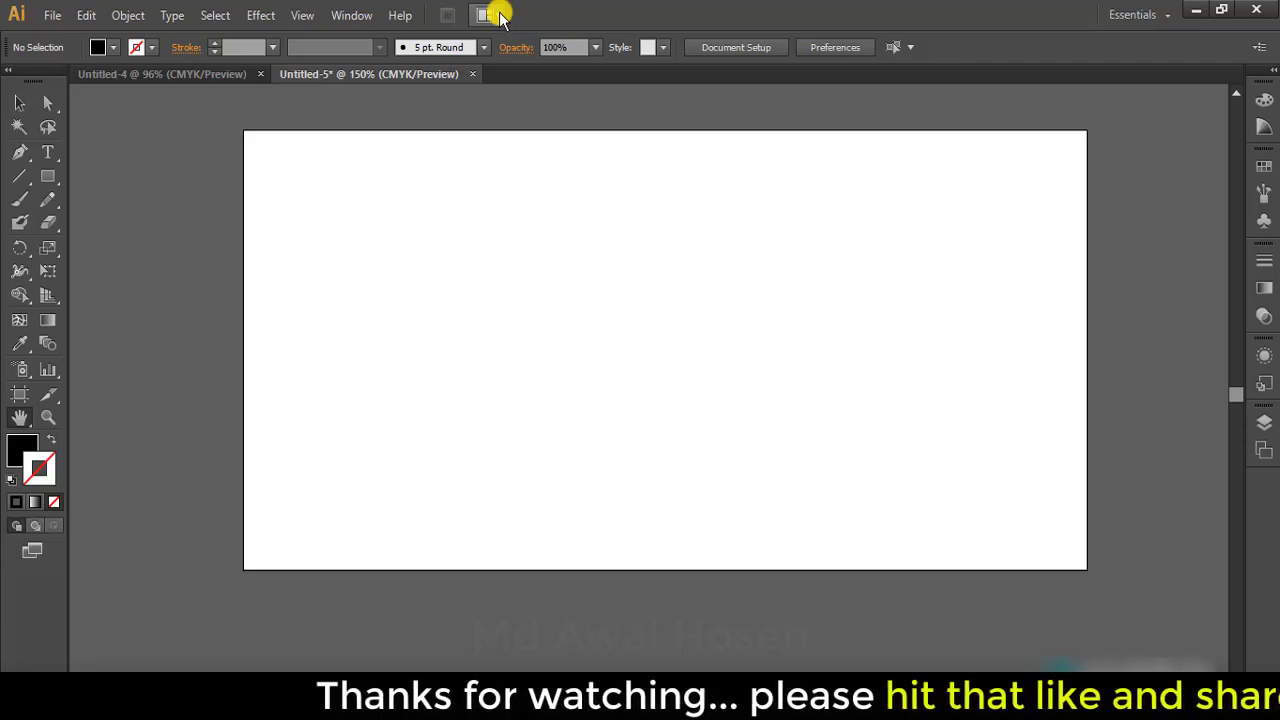
# - Tile the two documents 2-Up, then consolidate them back into tabs
pyautogui.click(500, 16)
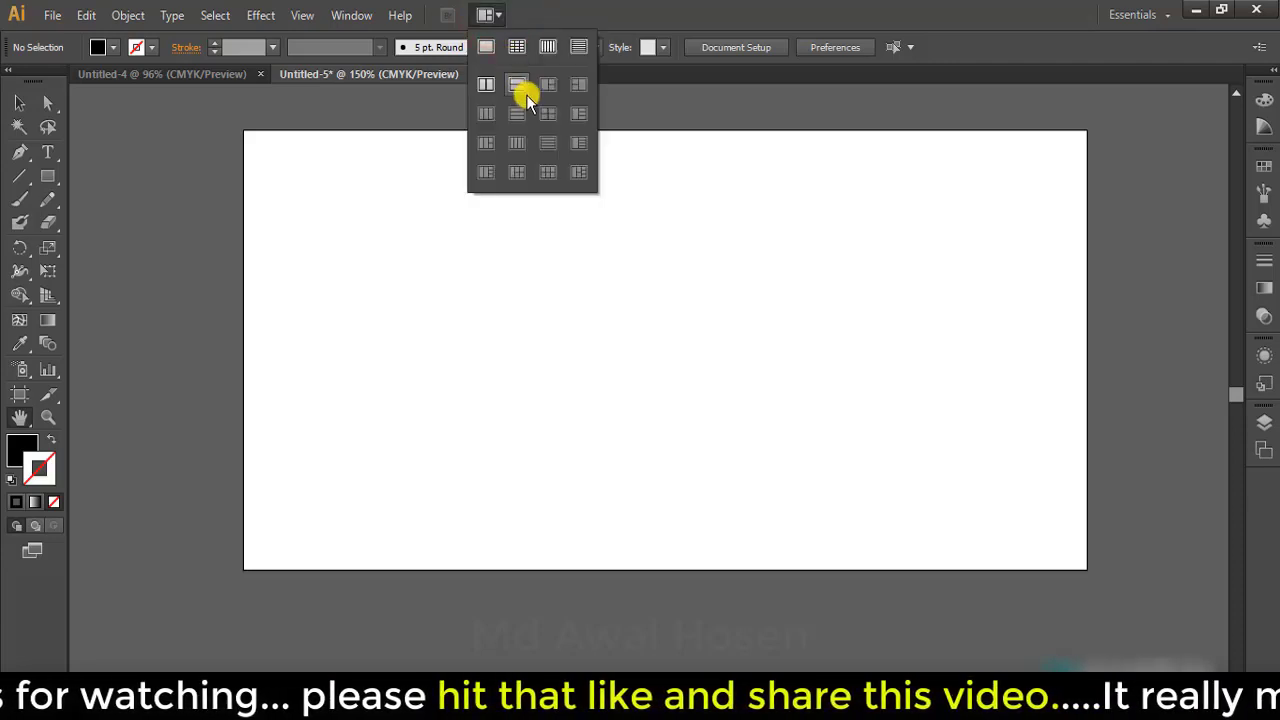
pyautogui.click(518, 48)
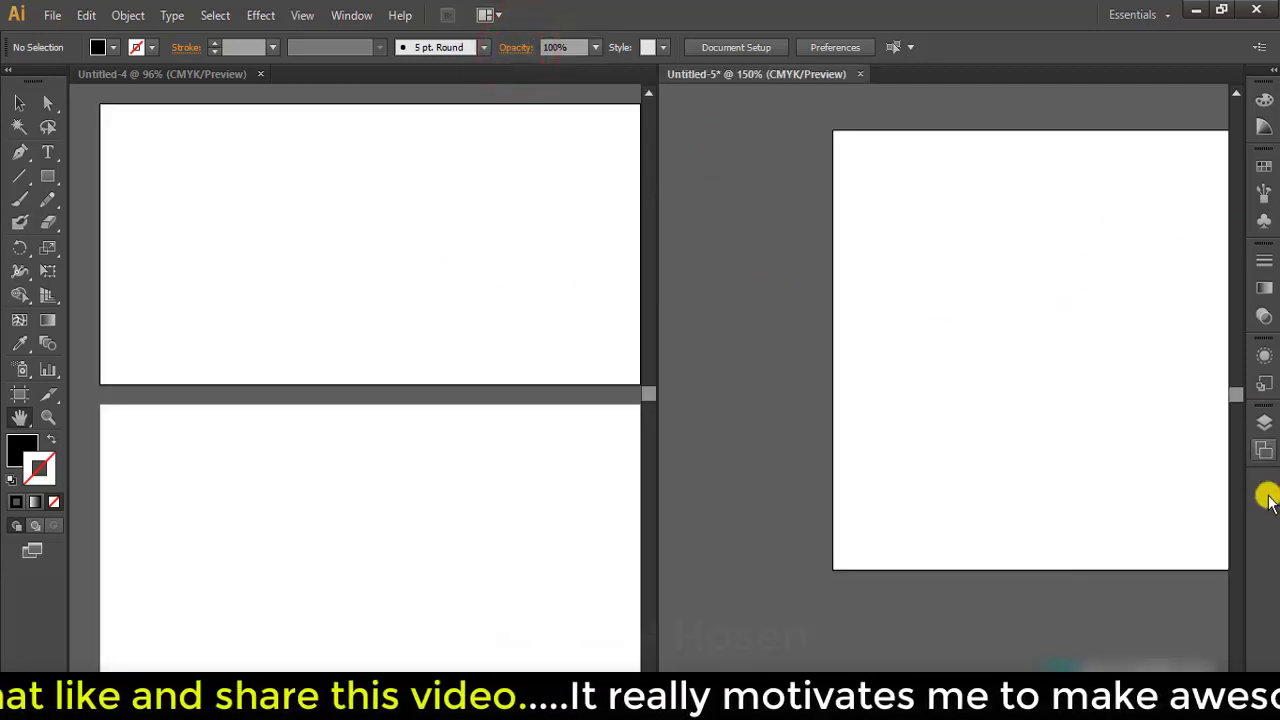
pyautogui.click(500, 17)
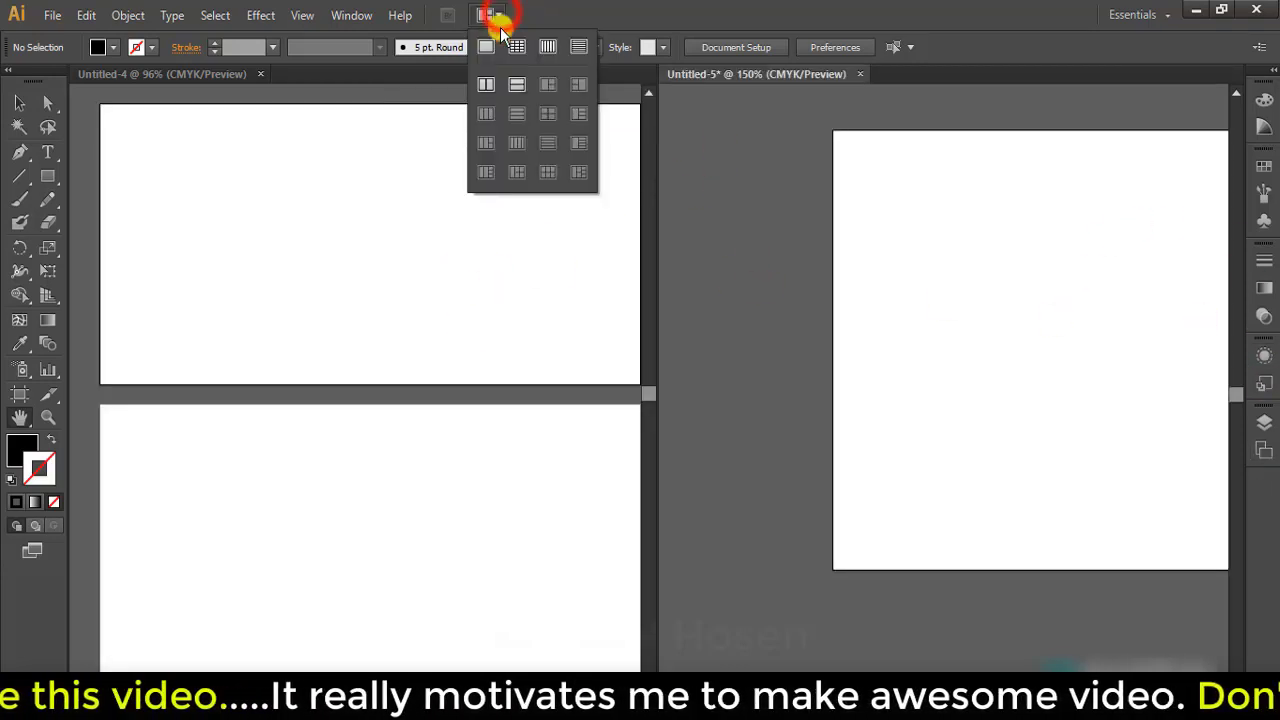
pyautogui.click(486, 48)
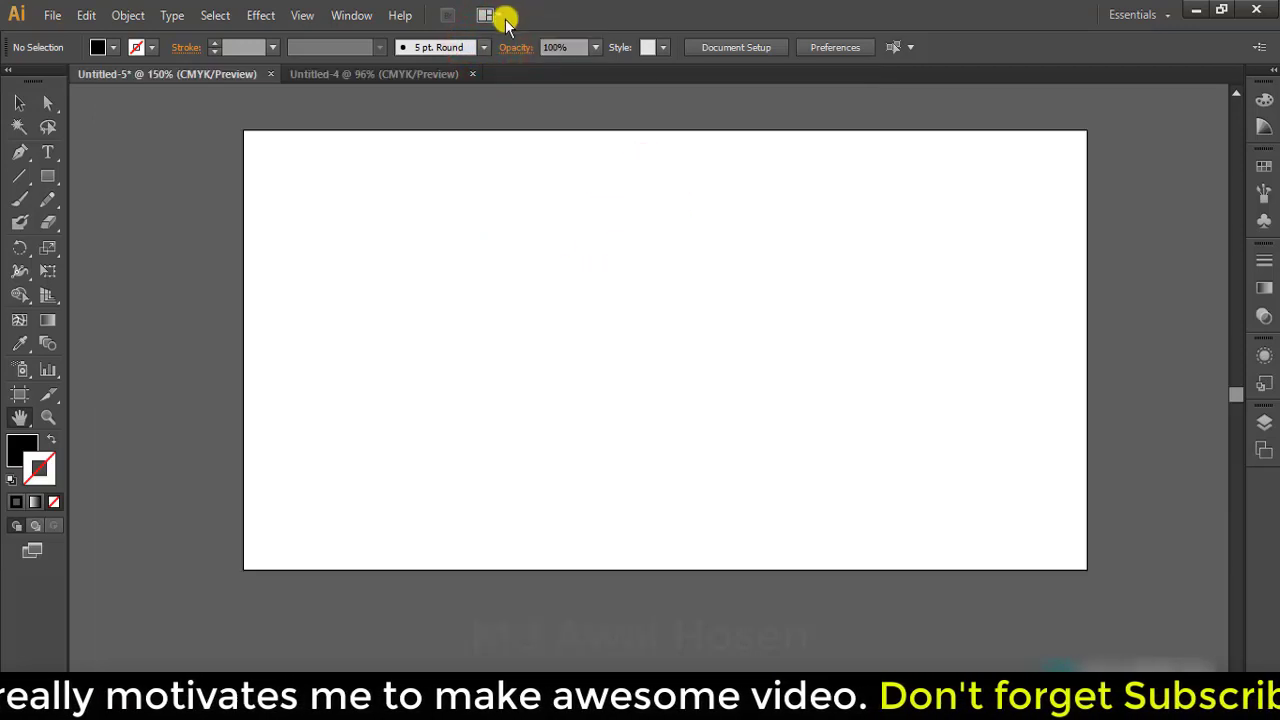
# - Tile the documents 2-Up again, pan each view, then consolidate all to tabs
pyautogui.click(503, 18)
pyautogui.click(484, 83)
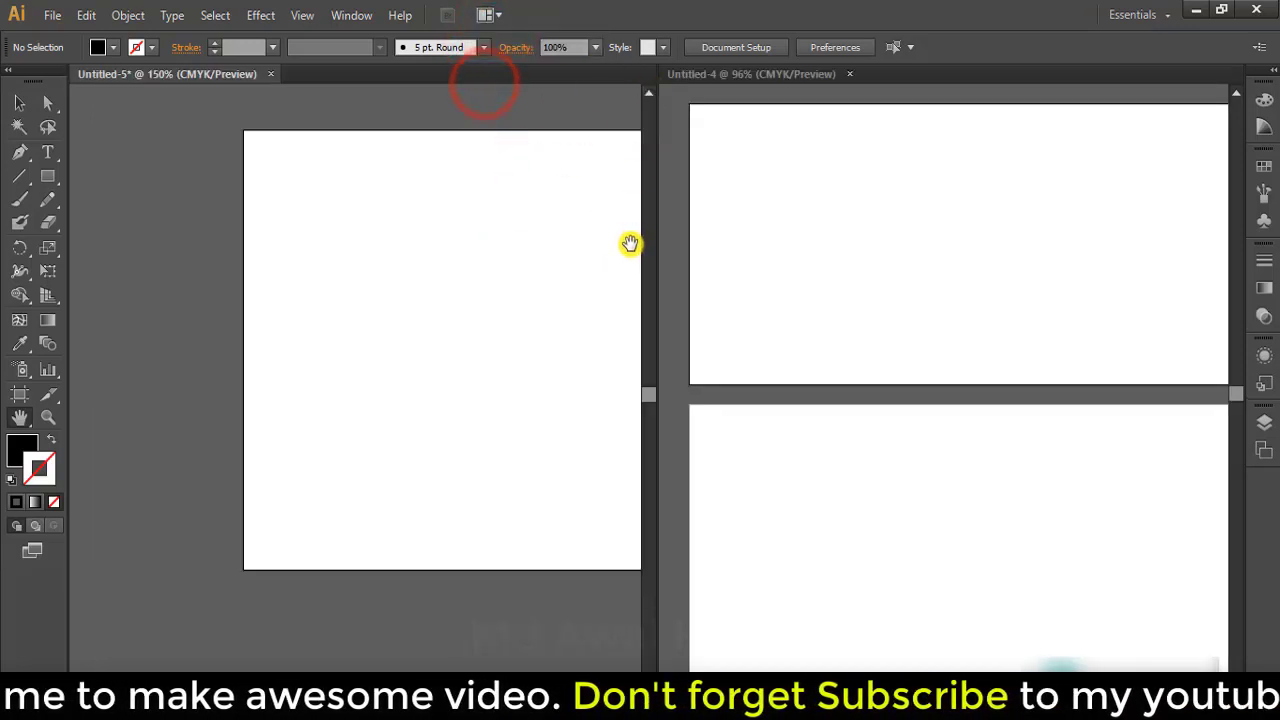
pyautogui.moveTo(826, 447); pyautogui.dragTo(826, 165)
pyautogui.moveTo(454, 128); pyautogui.dragTo(454, 206)
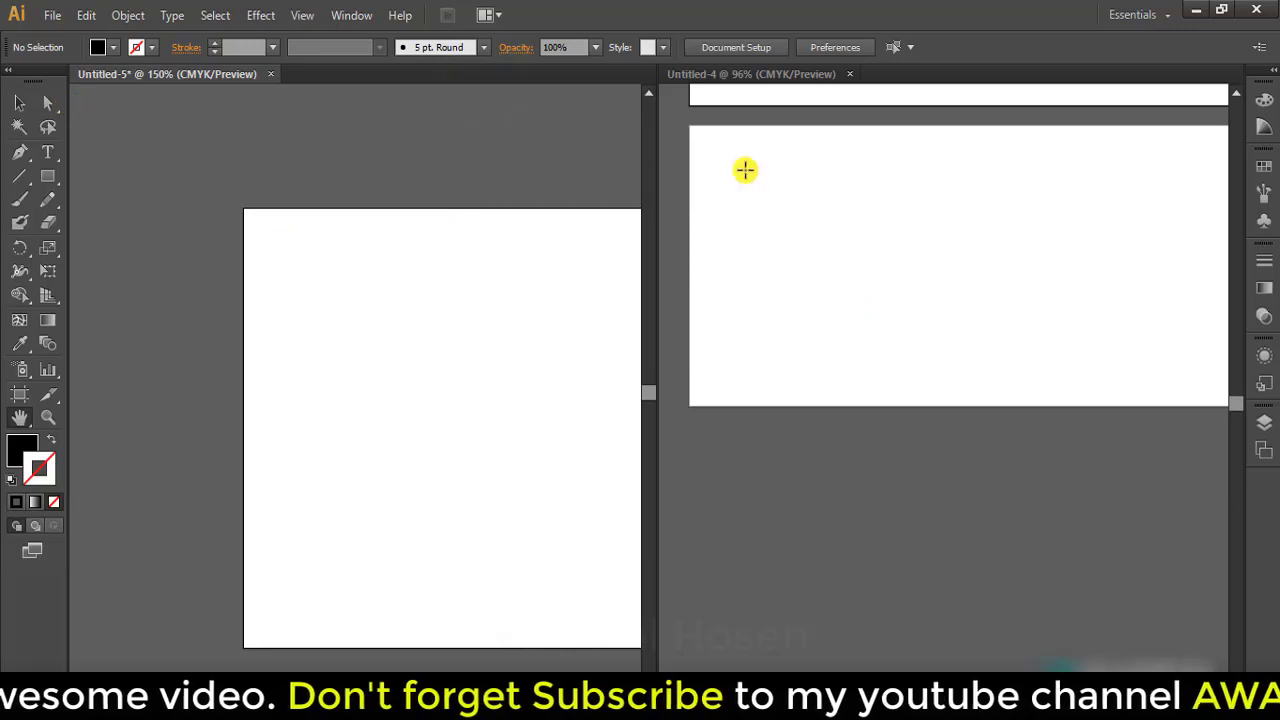
pyautogui.moveTo(835, 150); pyautogui.dragTo(835, 202)
pyautogui.moveTo(434, 292); pyautogui.dragTo(434, 214)
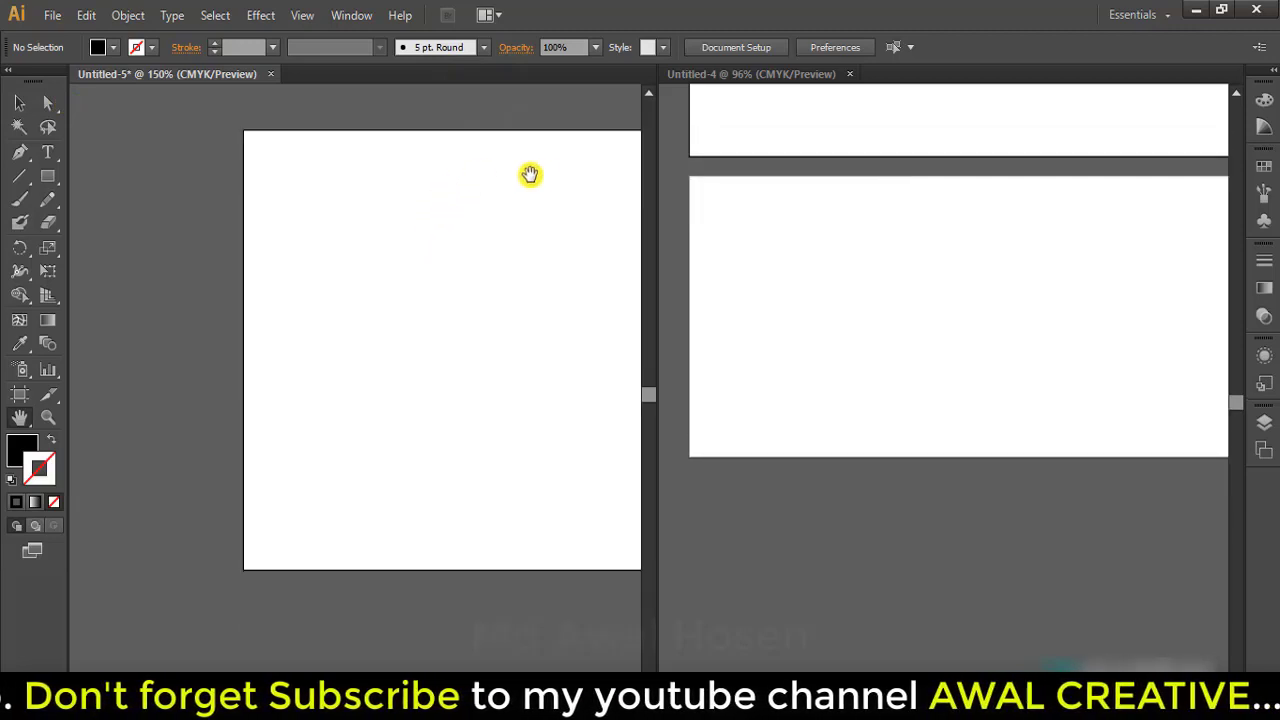
pyautogui.click(493, 18)
pyautogui.click(491, 58)
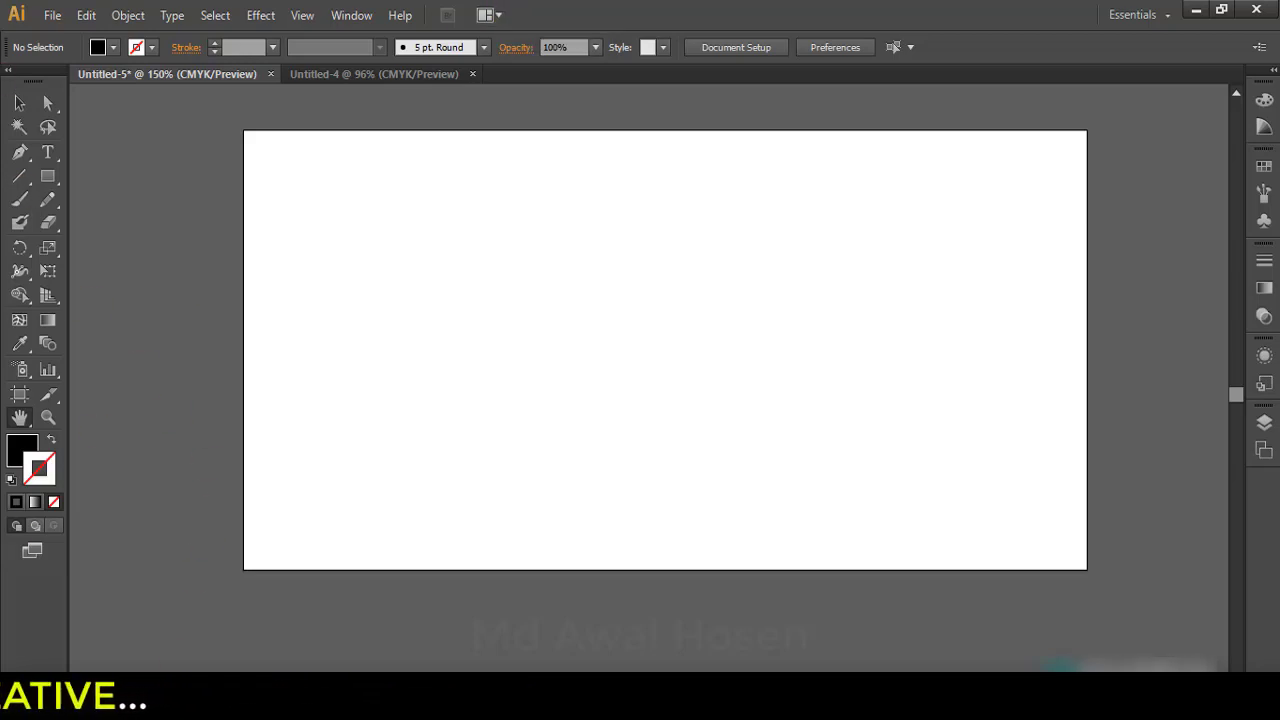
# - Zoom Untitled-5 to 200% and scroll around the artboard
pyautogui.click(116, 685)
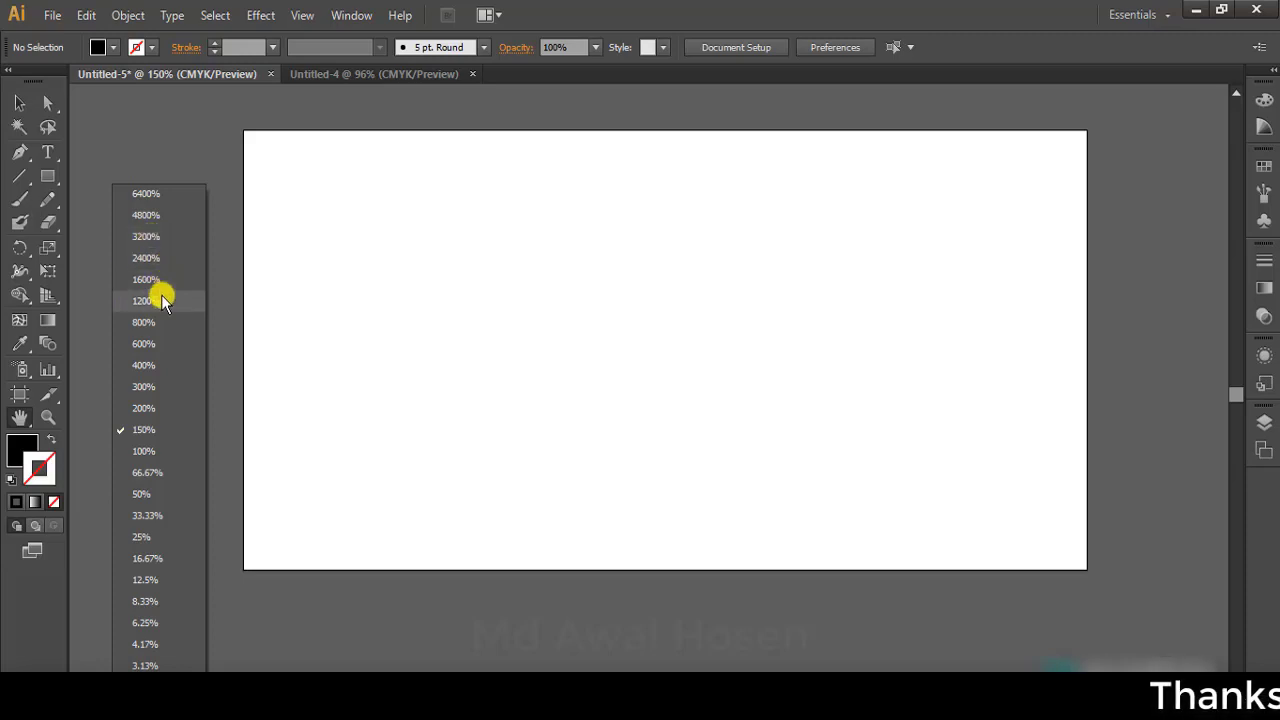
pyautogui.click(156, 408)
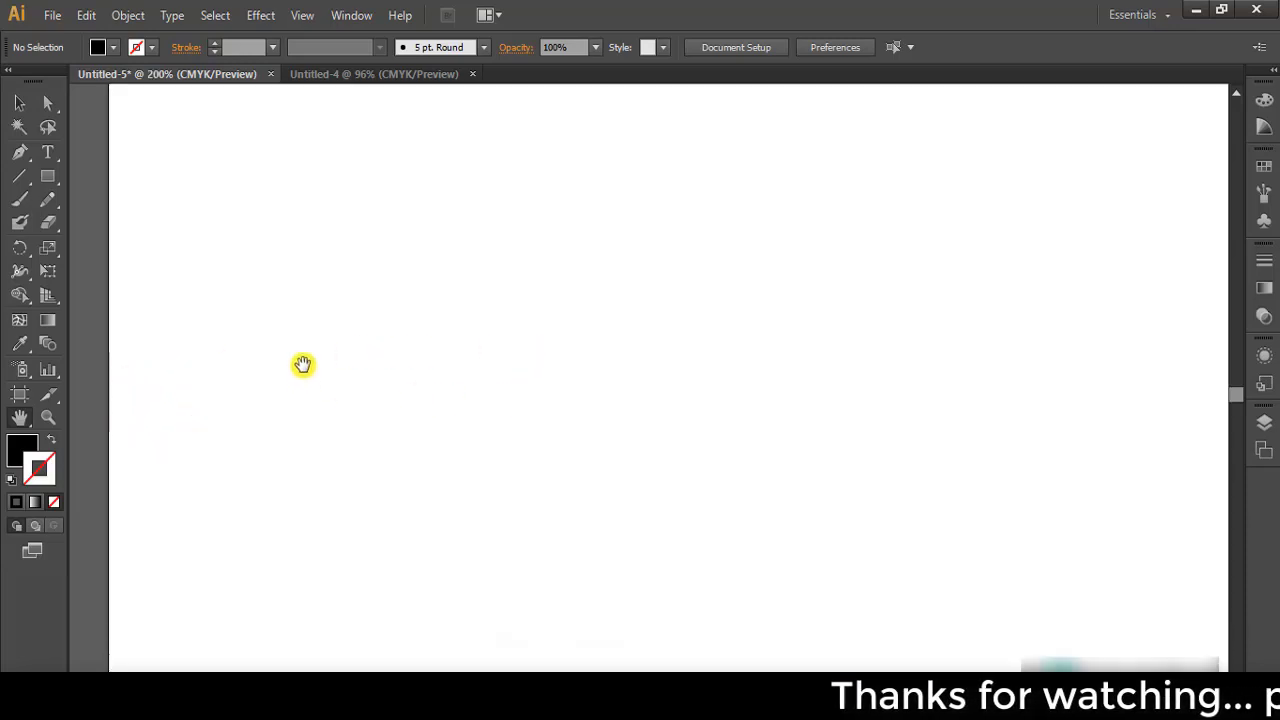
pyautogui.scroll(1, 303, 364)
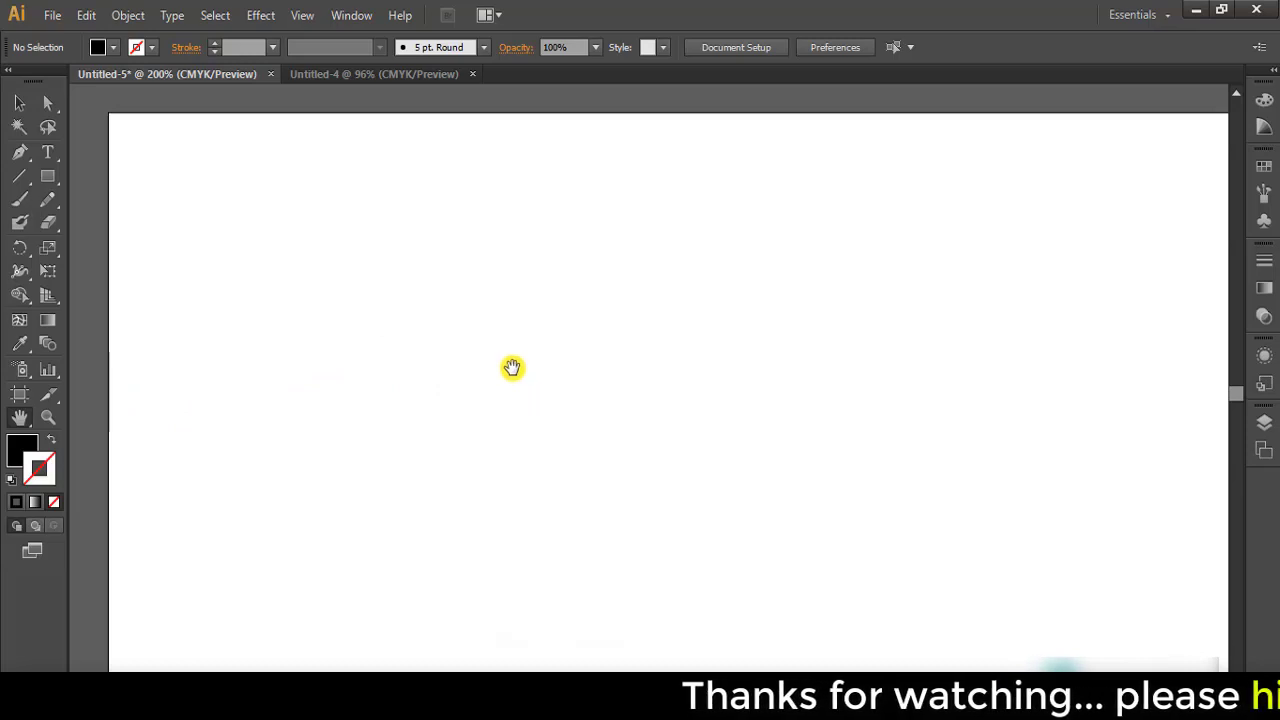
pyautogui.scroll(-1, 385, 380)
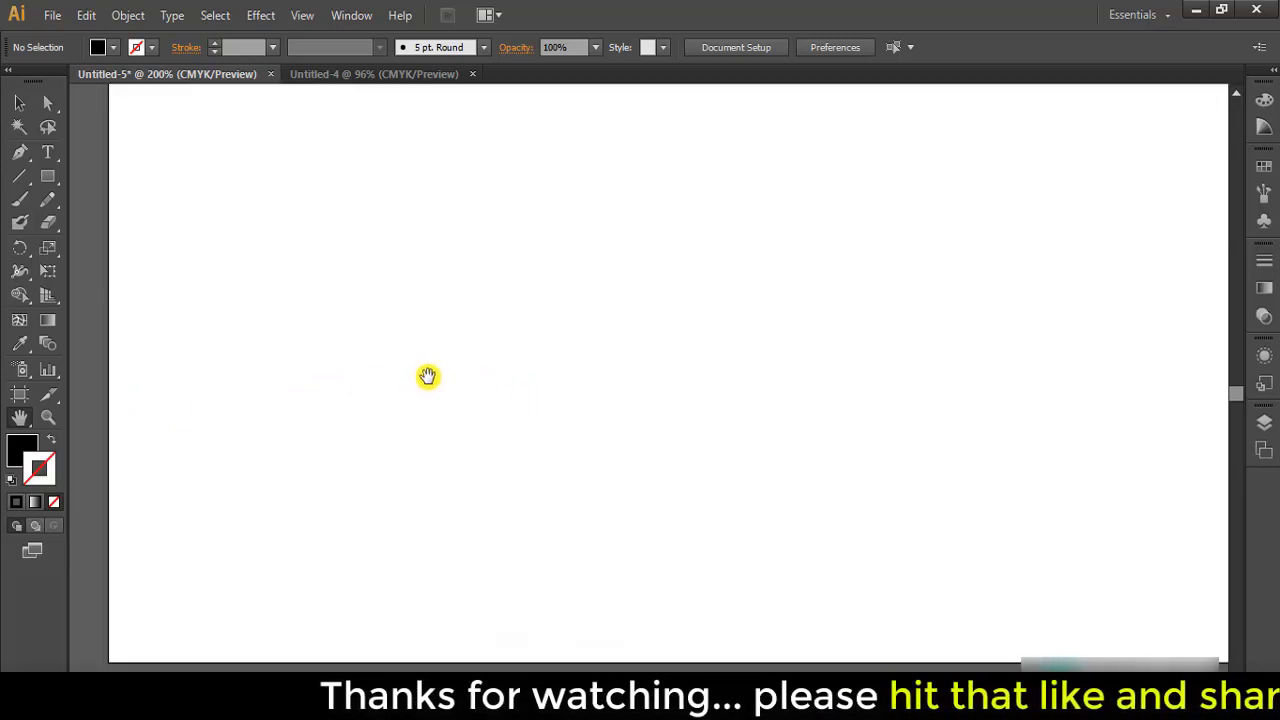
pyautogui.hscroll(-2, 427, 380)
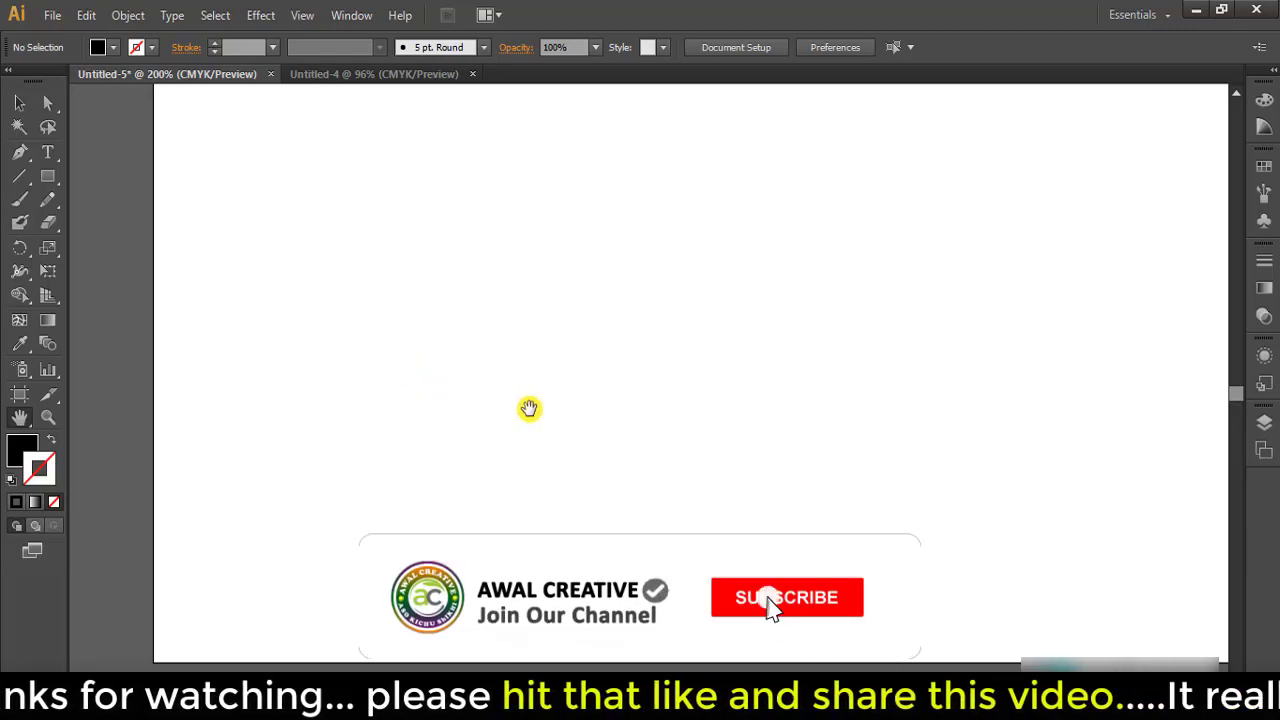
pyautogui.scroll(2, 529, 408)
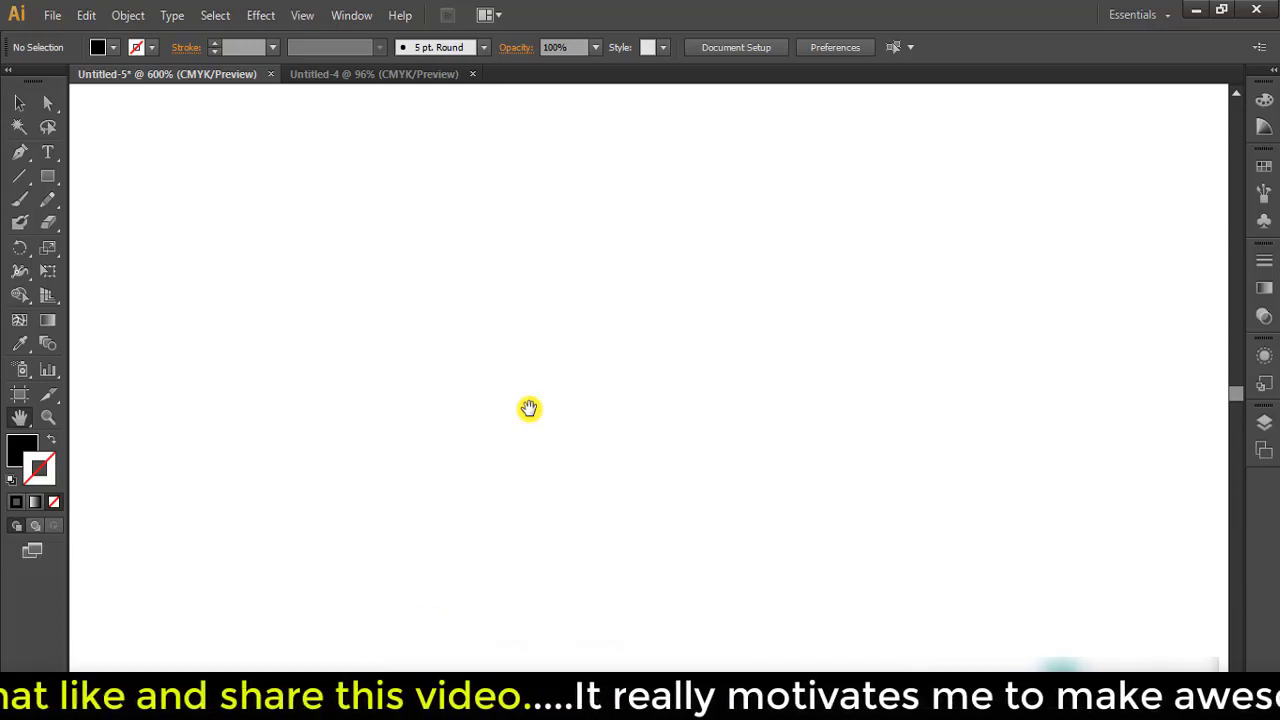
pyautogui.scroll(-2, 529, 408)
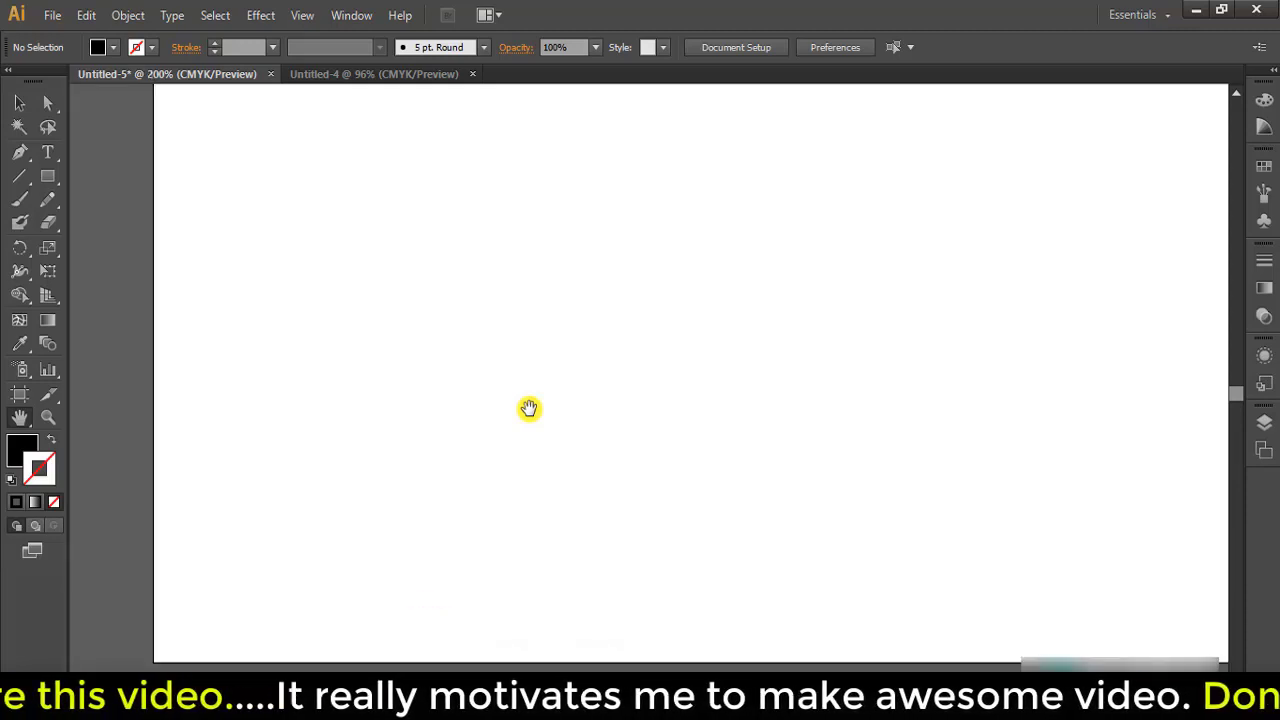
pyautogui.scroll(-1, 529, 408)
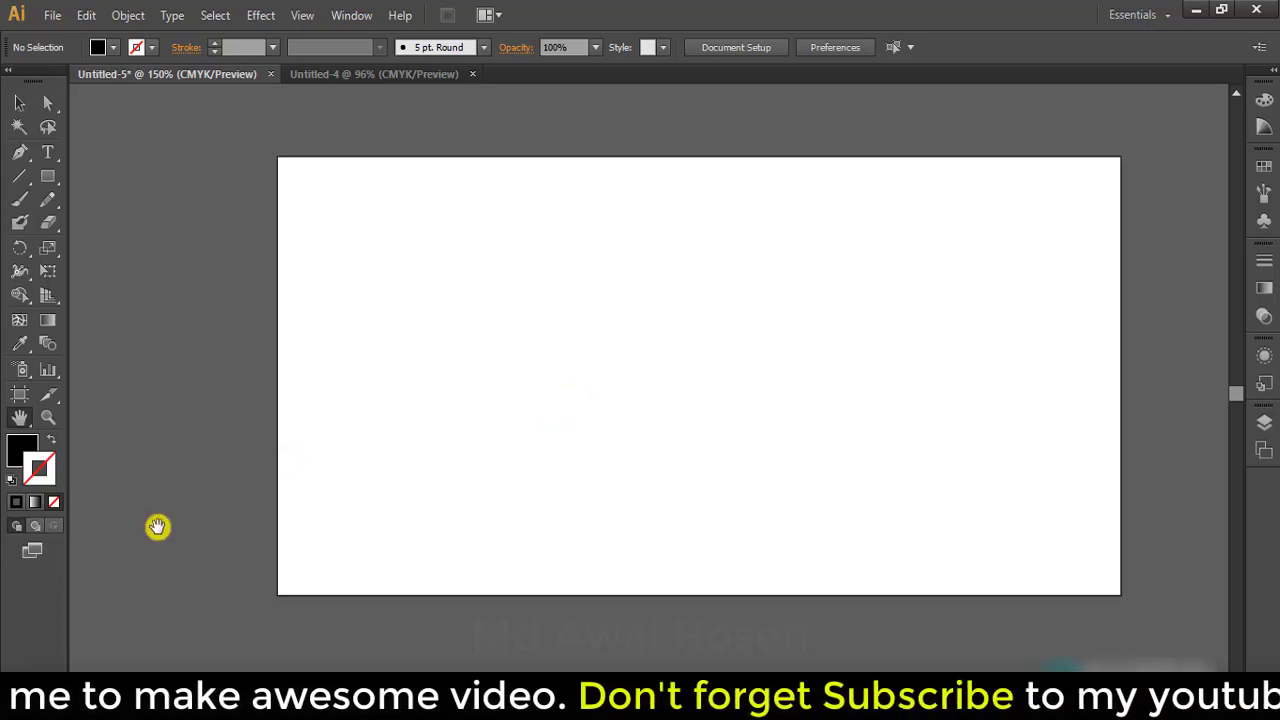
# - Leave the zoom level unchanged and bring up Untitled-4, scrolling over its artboards
pyautogui.click(160, 705)
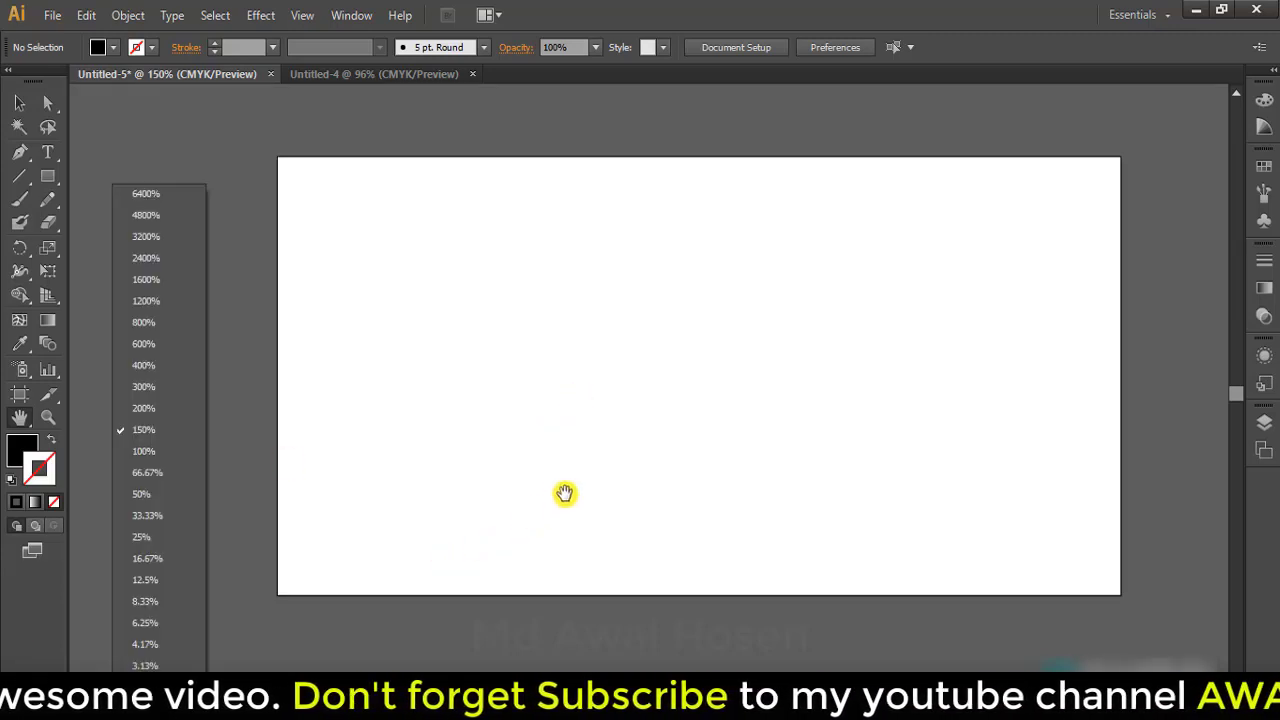
pyautogui.click(514, 500)
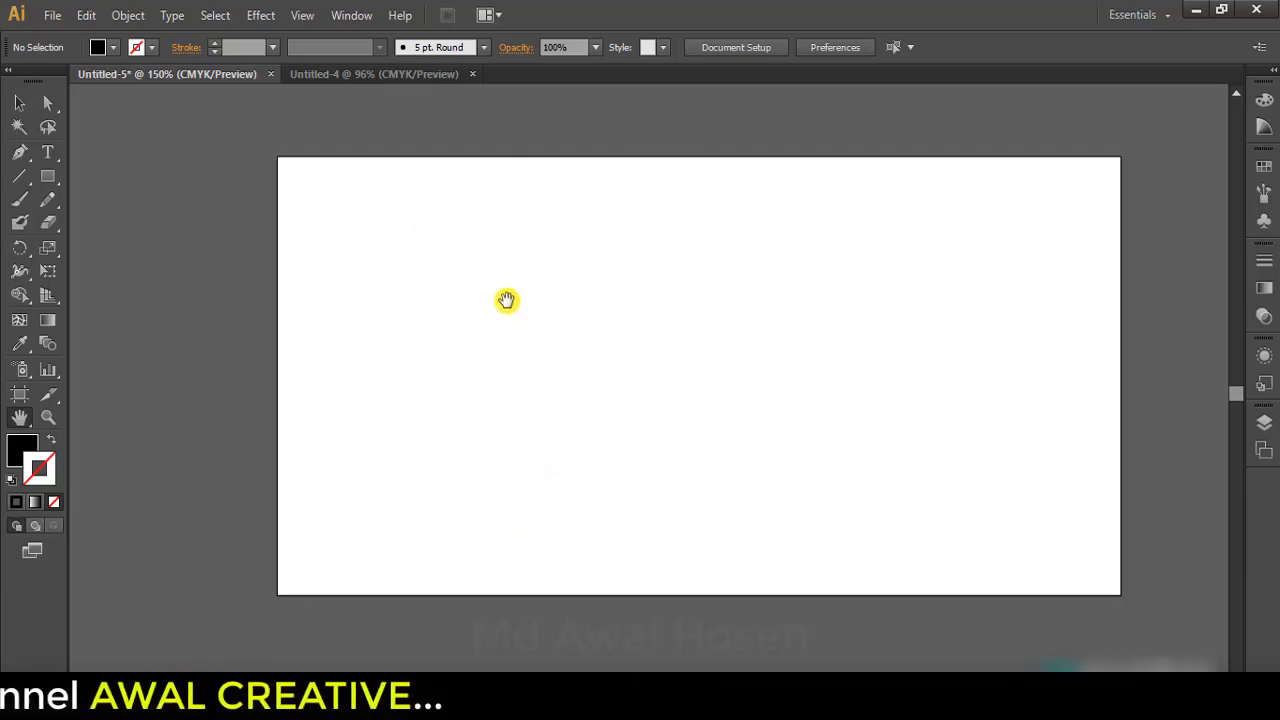
pyautogui.click(356, 75)
pyautogui.scroll(2, 714, 350)
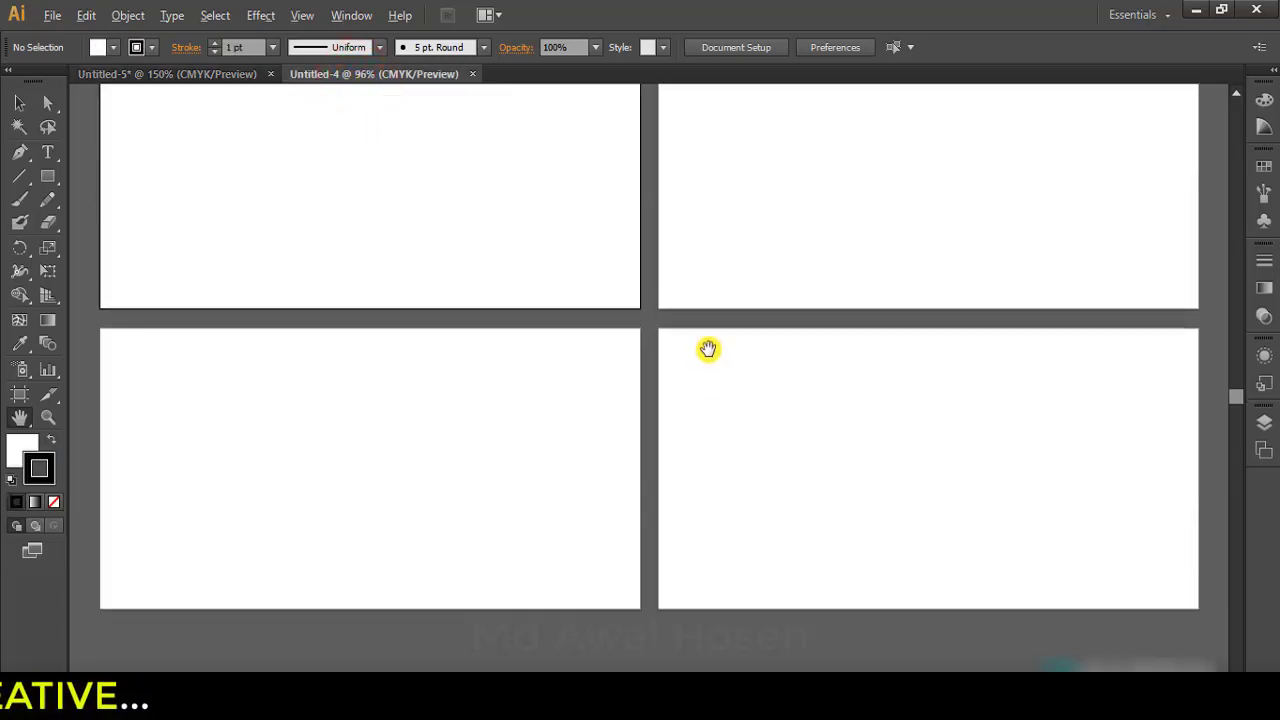
pyautogui.scroll(-1, 708, 348)
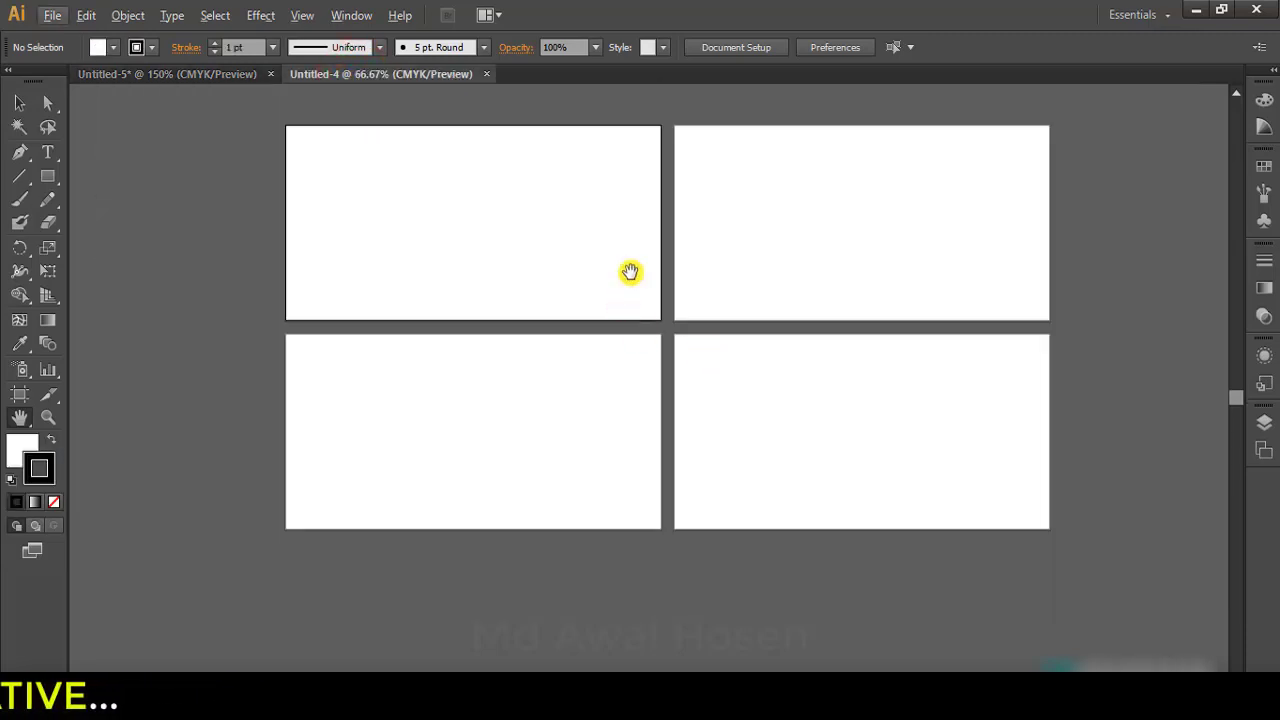
# - Switch from Untitled-5 back to Untitled-4 and click around its artboards
pyautogui.click(184, 80)
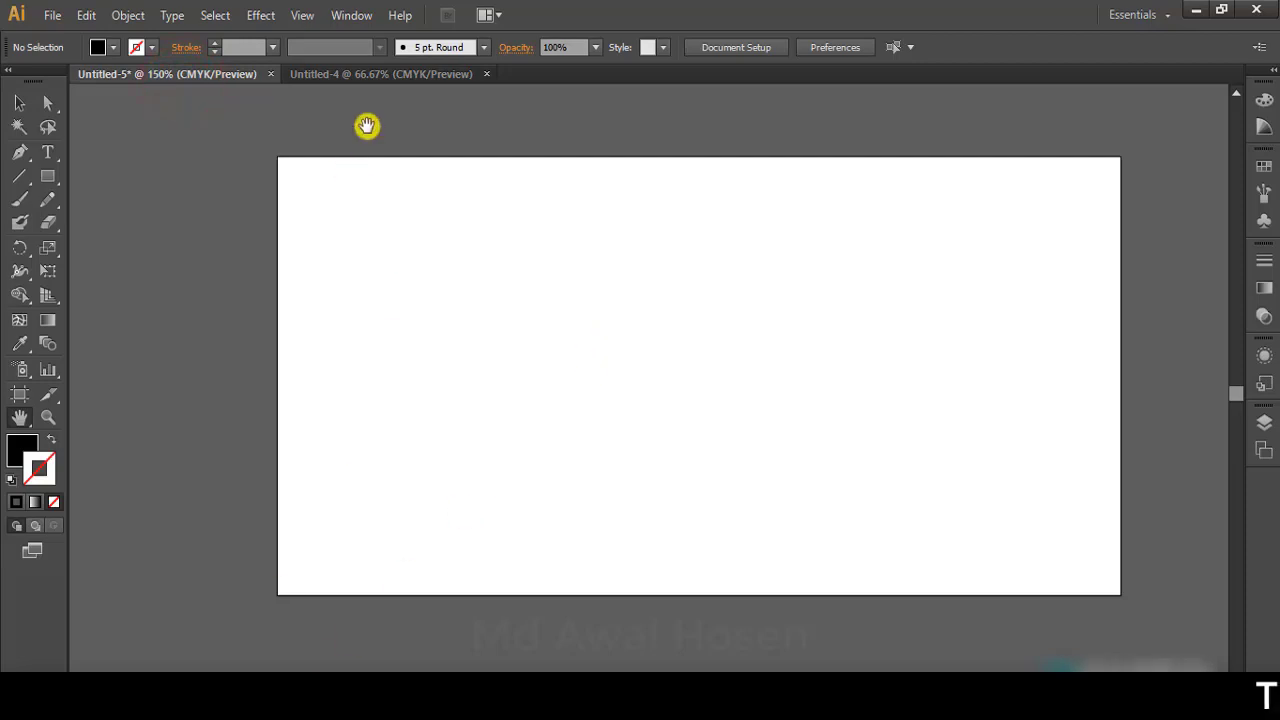
pyautogui.click(400, 74)
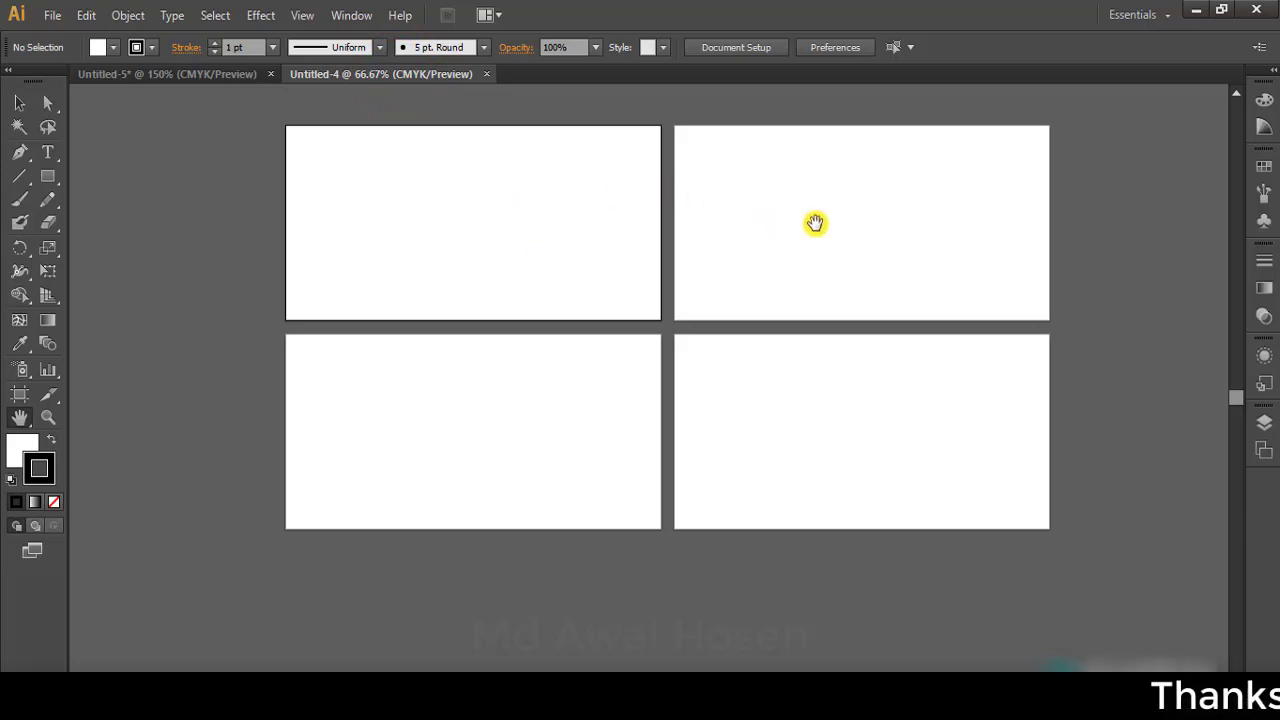
pyautogui.click(506, 222)
pyautogui.click(894, 243)
pyautogui.click(620, 360)
pyautogui.click(831, 384)
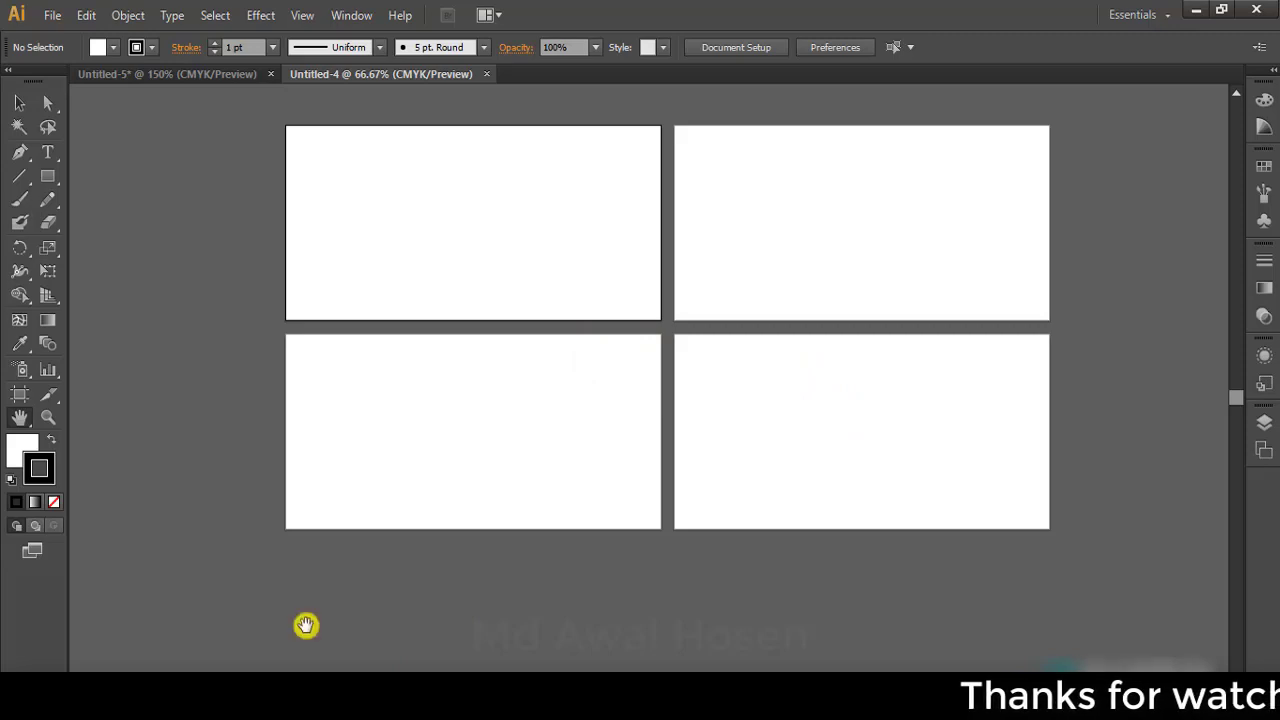
# - Nudge the artboards down in view, then jump to artboard 1 to fill the window
pyautogui.moveTo(489, 211); pyautogui.dragTo(492, 220)
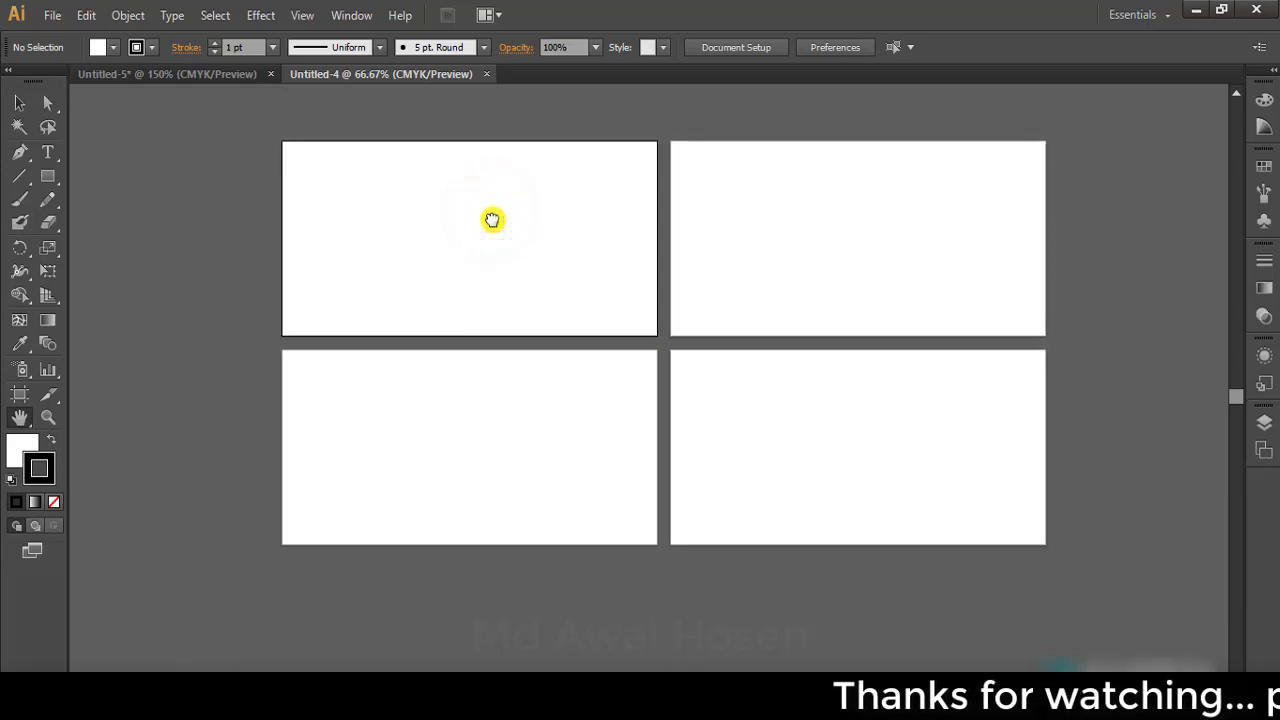
pyautogui.click(814, 189)
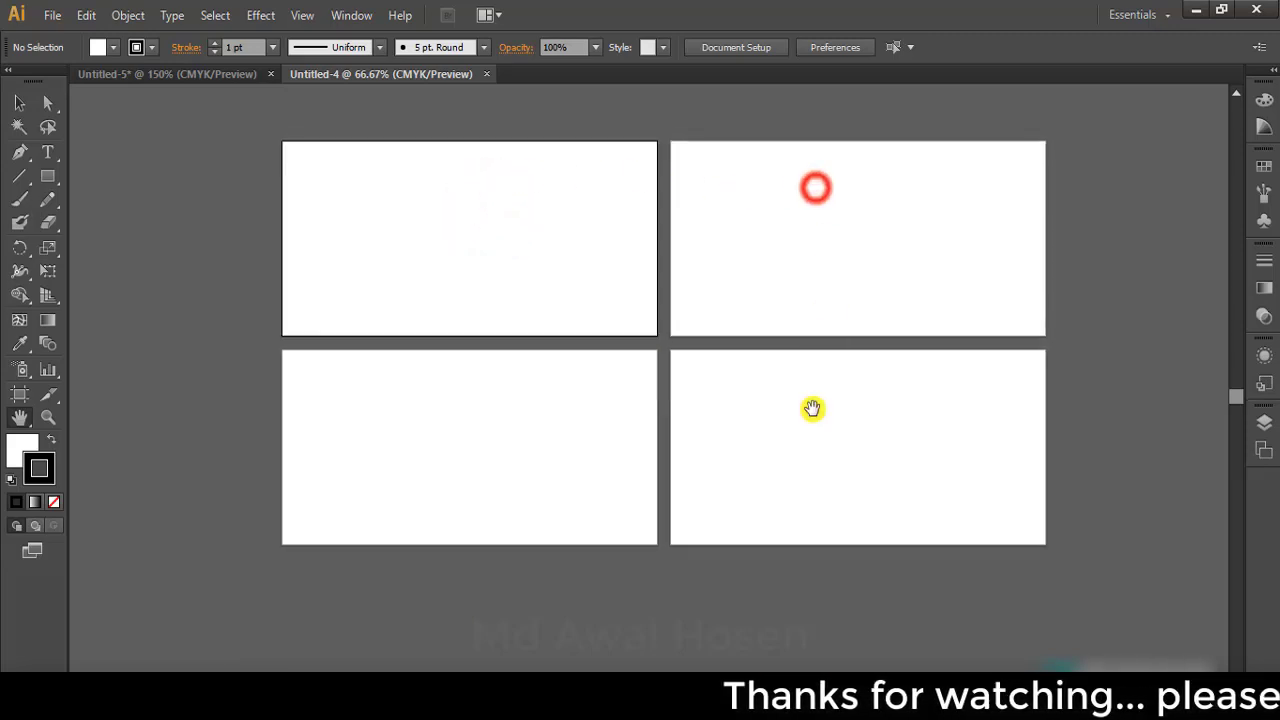
pyautogui.click(516, 453)
pyautogui.moveTo(323, 205); pyautogui.dragTo(323, 211)
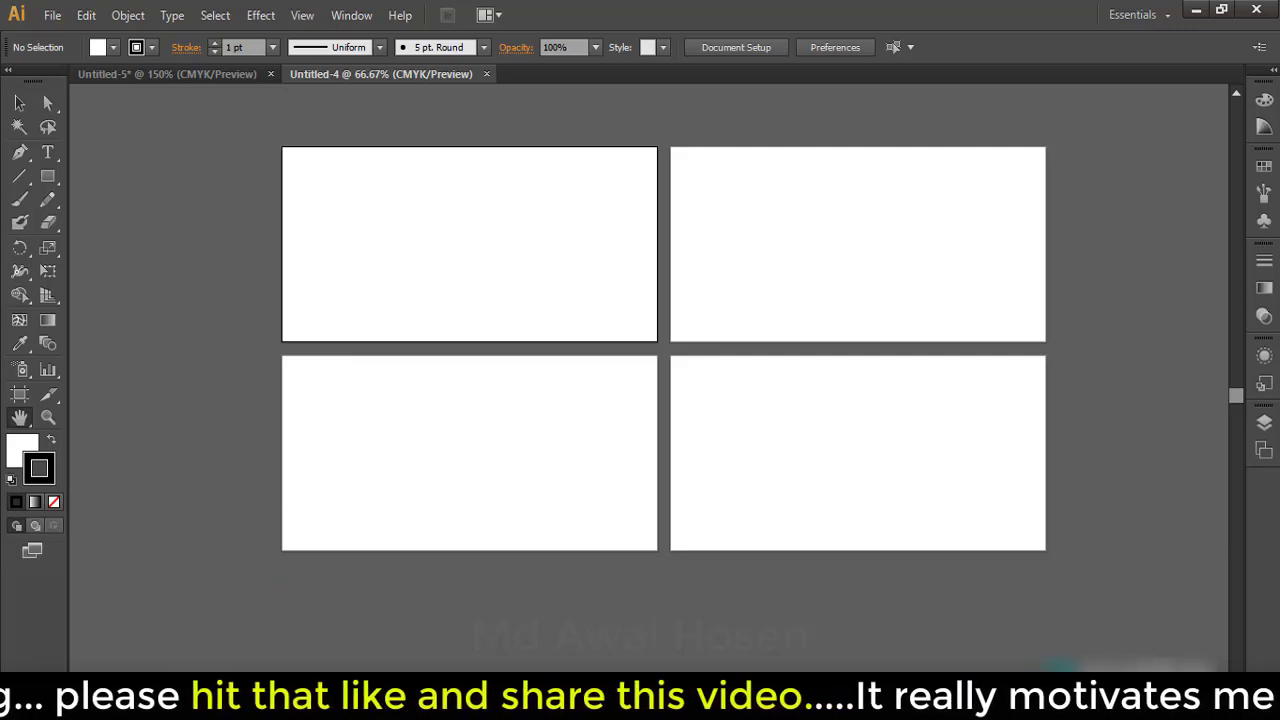
pyautogui.click(228, 690)
pyautogui.click(225, 645)
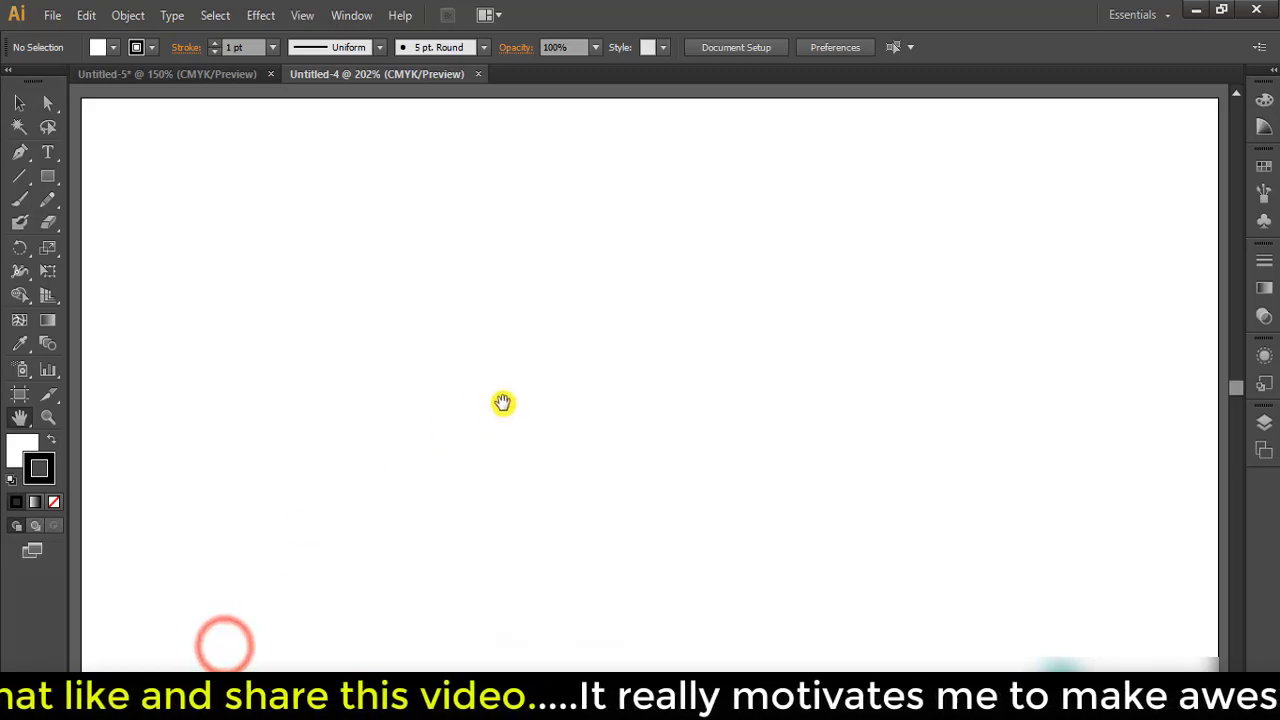
# - Zoom out and pan across the four artboards, then fit the active artboard with Ctrl+0
pyautogui.hotkey('ctrl', '-')
pyautogui.hotkey('ctrl', '-')
pyautogui.hotkey('ctrl', '-')
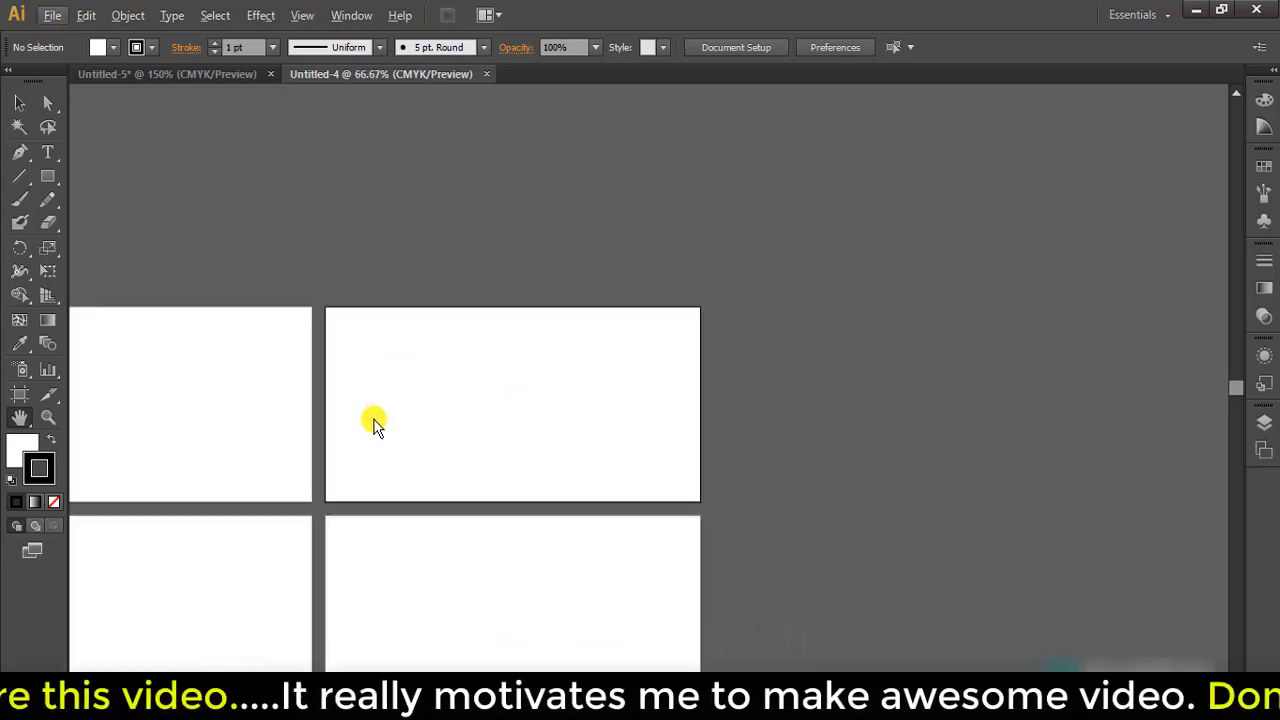
pyautogui.moveTo(366, 423); pyautogui.dragTo(646, 299)
pyautogui.click(740, 271)
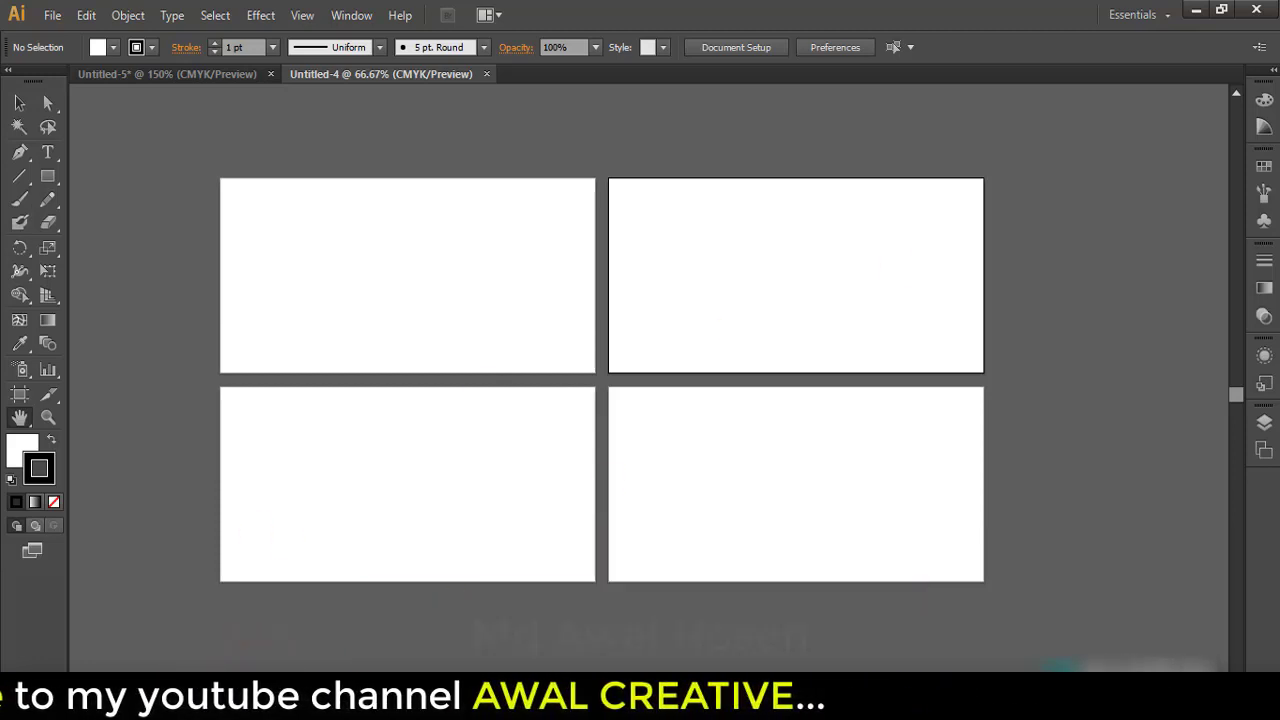
pyautogui.hotkey('ctrl', '0')
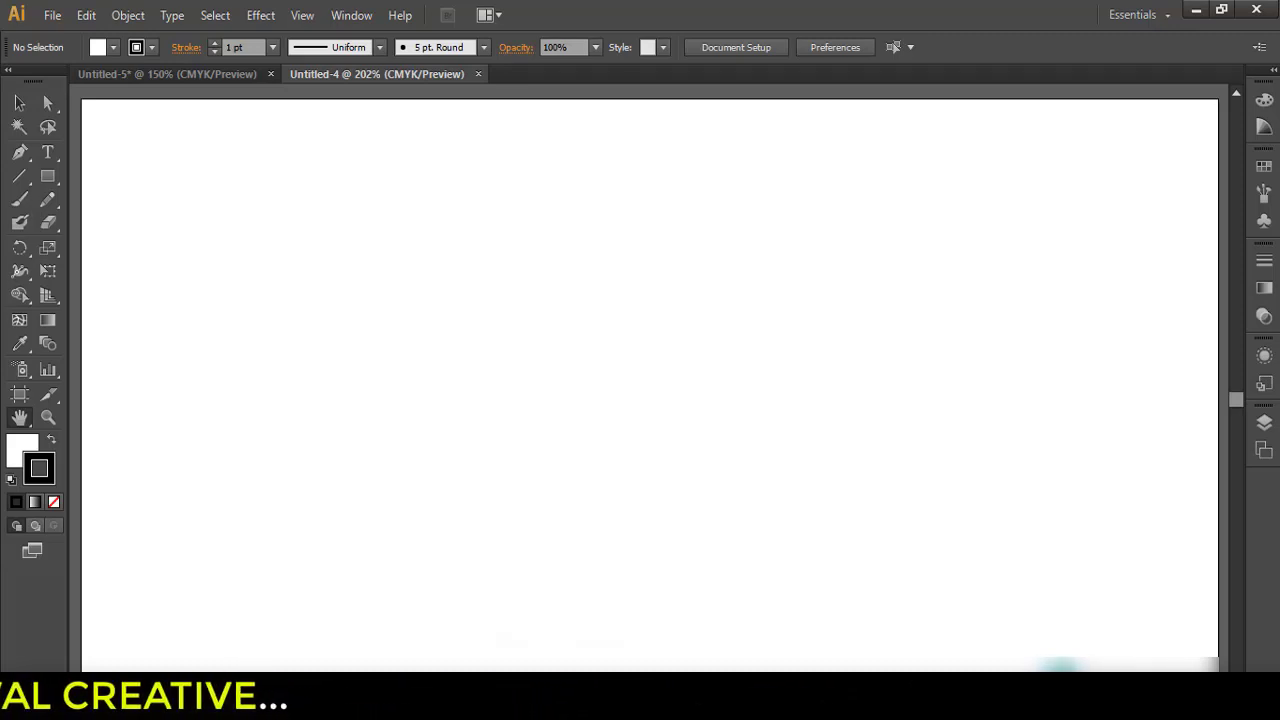
# - Scroll-zoom out to 50% so all four artboards fit in the window
pyautogui.scroll(1, 650, 380)
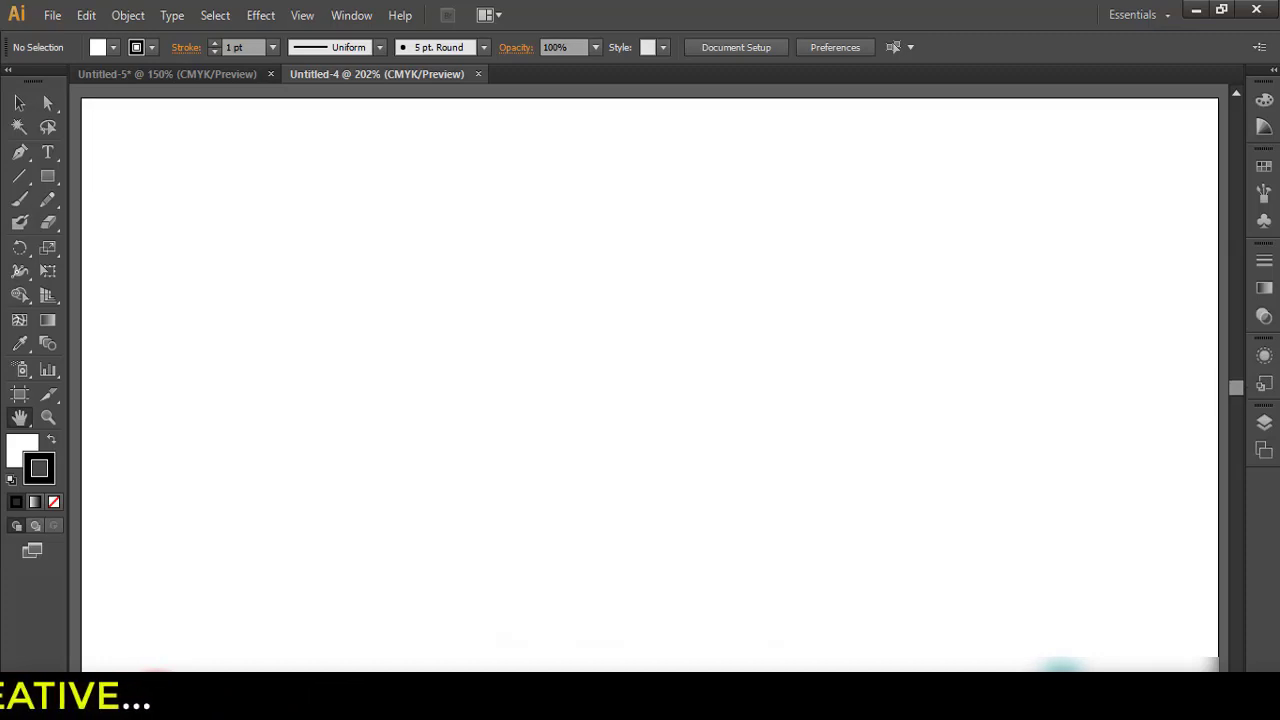
pyautogui.keyDown('alt'); pyautogui.scroll(-2, 322, 547); pyautogui.keyUp('alt')
pyautogui.scroll(-1, 346, 543)
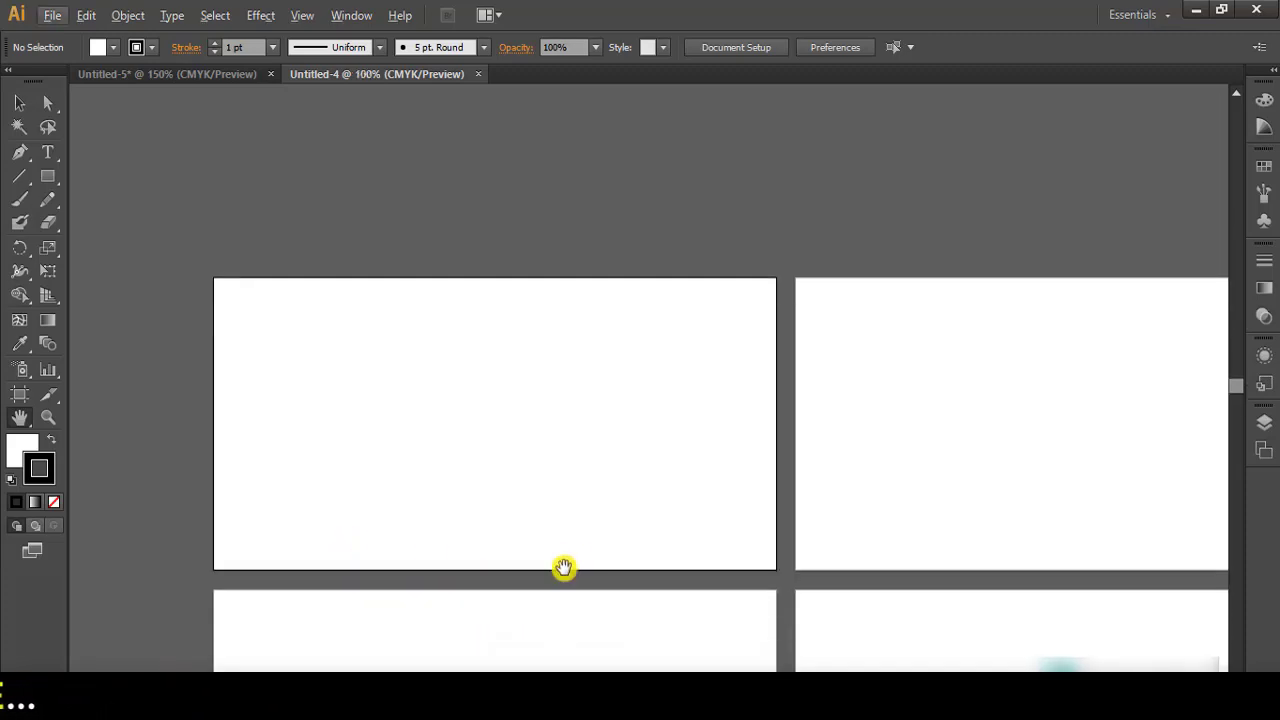
pyautogui.scroll(-2, 566, 566)
pyautogui.scroll(-1, 529, 471)
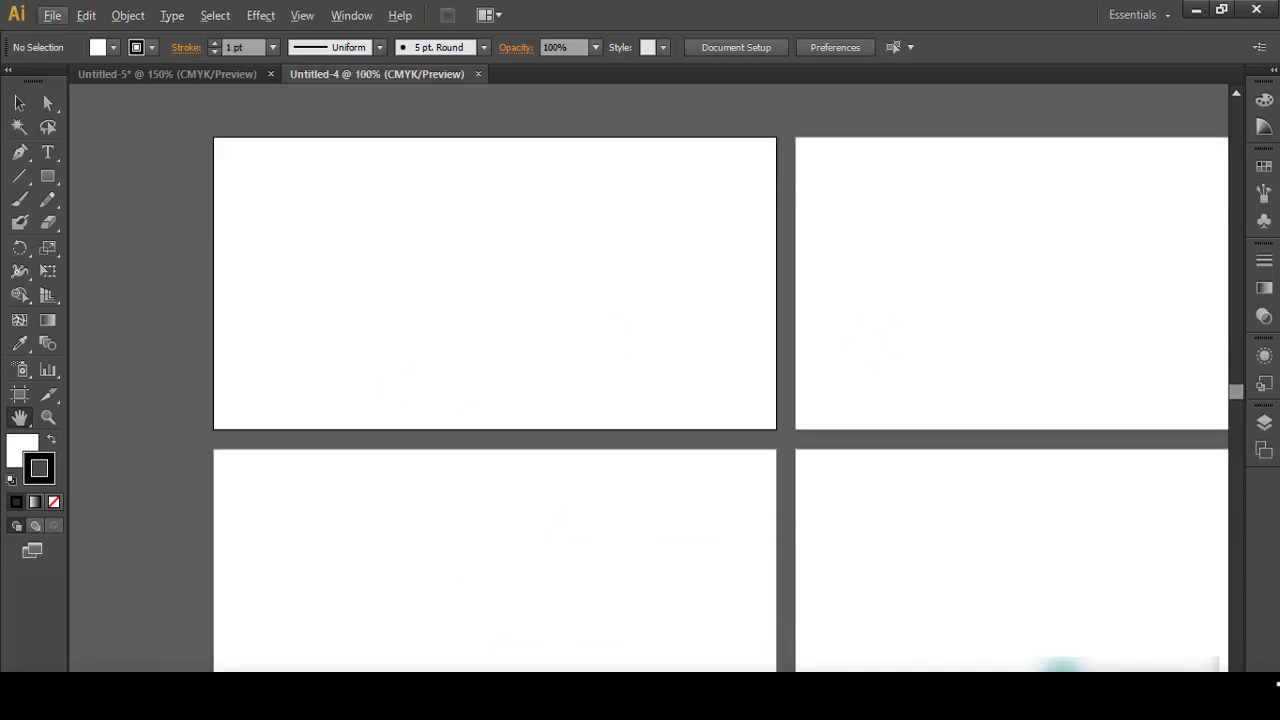
pyautogui.keyDown('alt'); pyautogui.scroll(2, 614, 437); pyautogui.keyUp('alt')
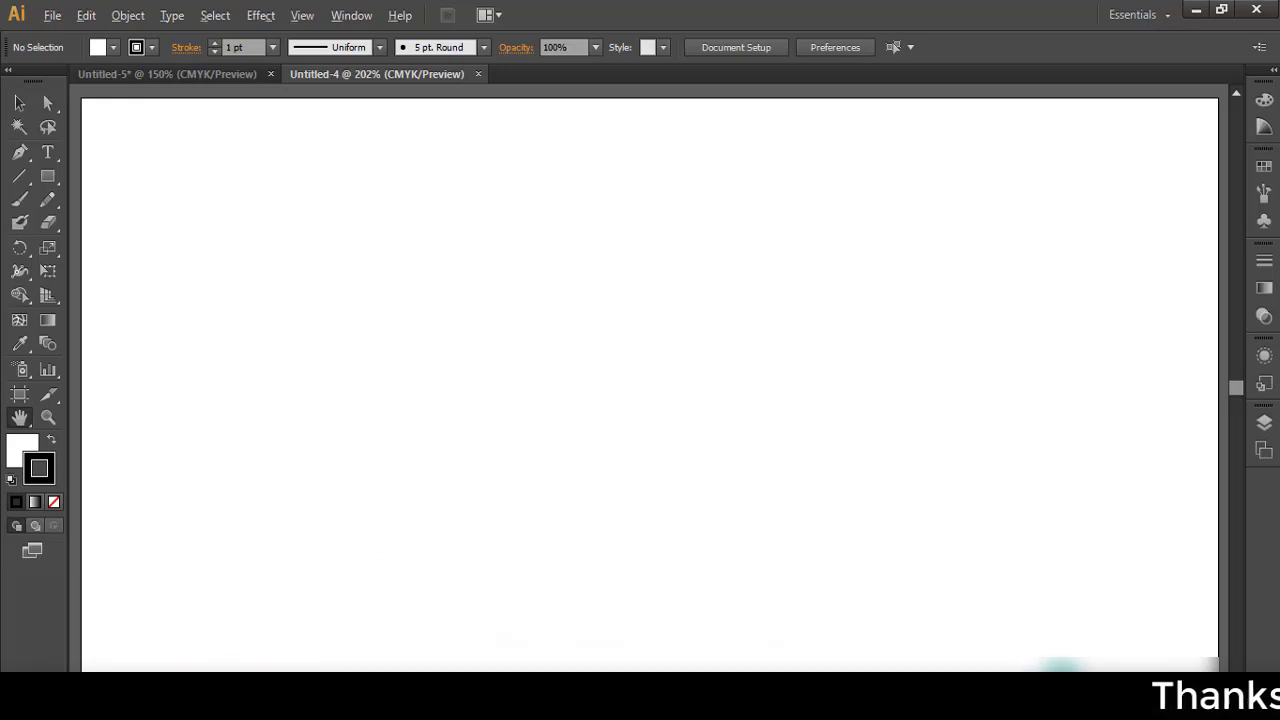
pyautogui.keyDown('alt'); pyautogui.scroll(-2, 446, 520); pyautogui.keyUp('alt')
pyautogui.scroll(-1, 663, 474)
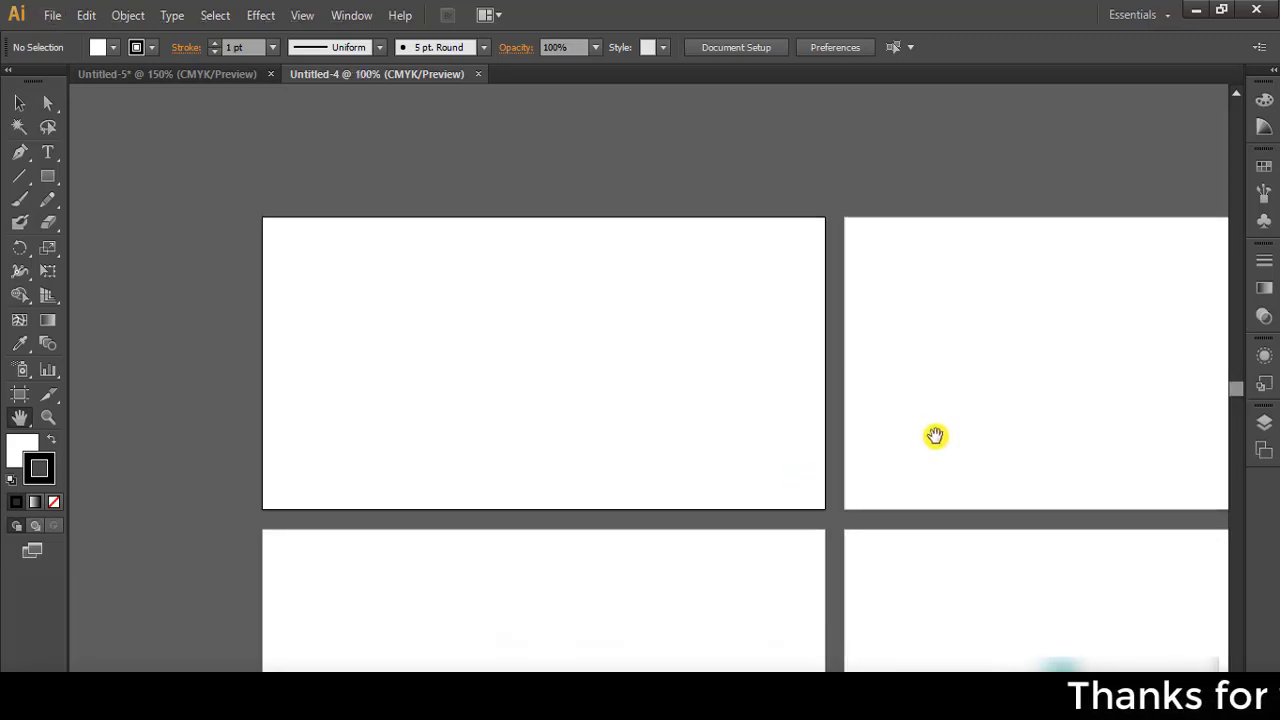
pyautogui.scroll(-1, 934, 434)
pyautogui.moveTo(988, 347); pyautogui.dragTo(838, 342)
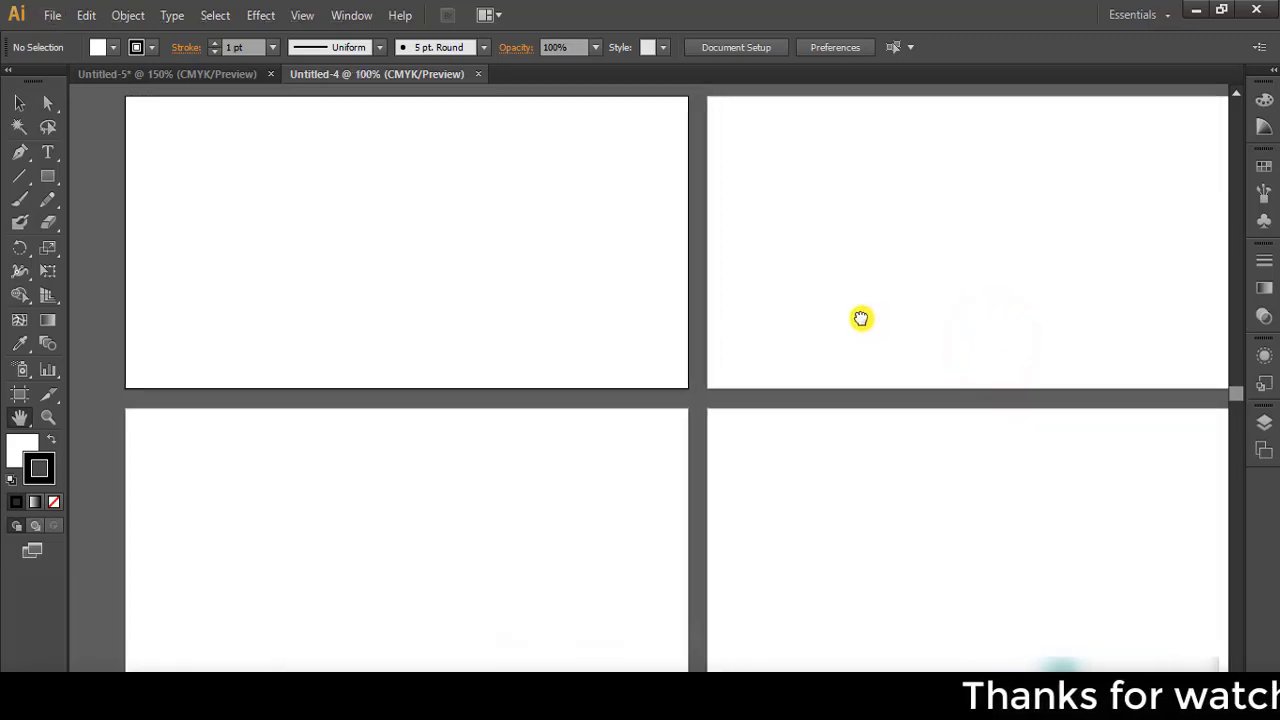
pyautogui.keyDown('alt'); pyautogui.scroll(-2, 838, 342); pyautogui.keyUp('alt')
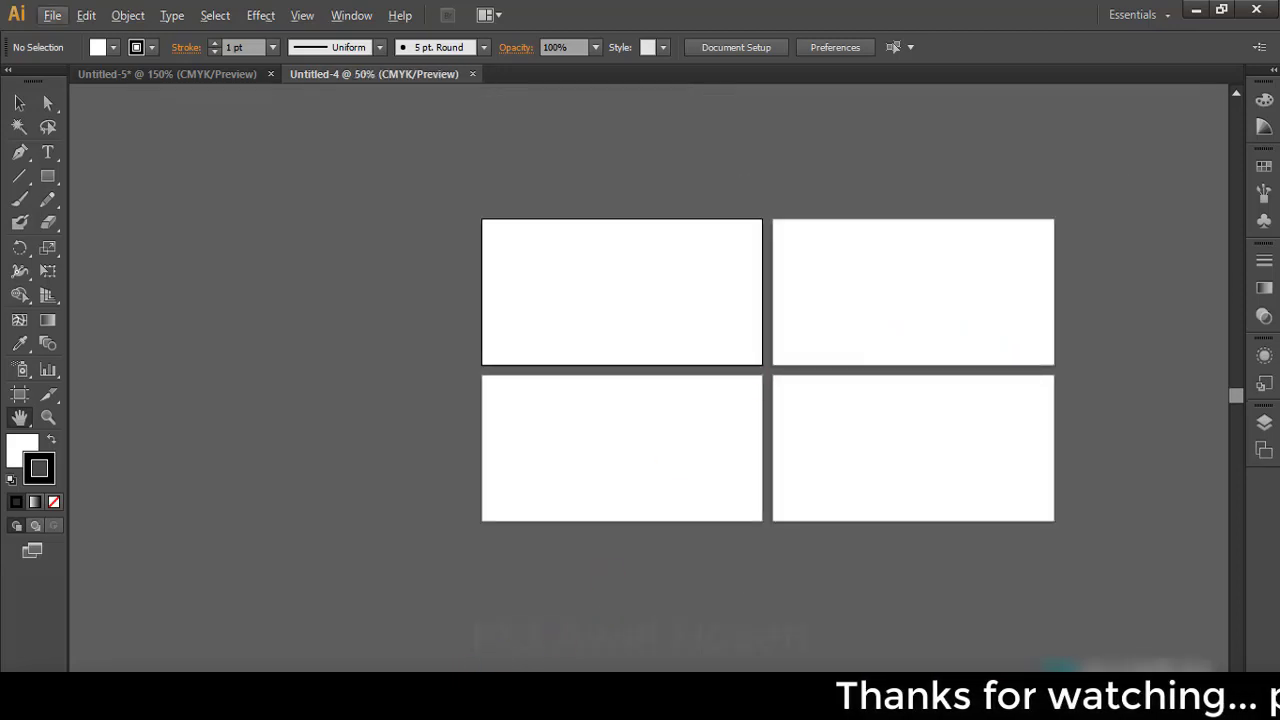
# - Peek at the status bar options, then flip between the Untitled-5 and Untitled-4 tabs
pyautogui.click(450, 683)
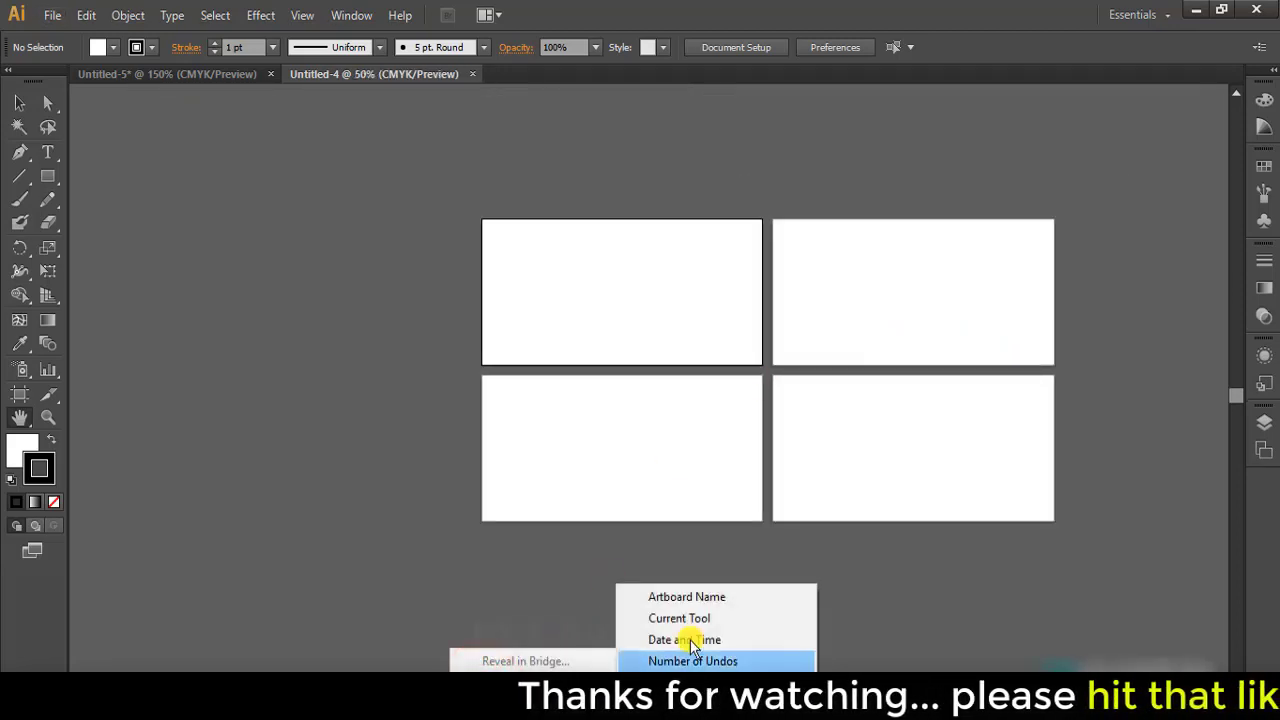
pyautogui.click(322, 311)
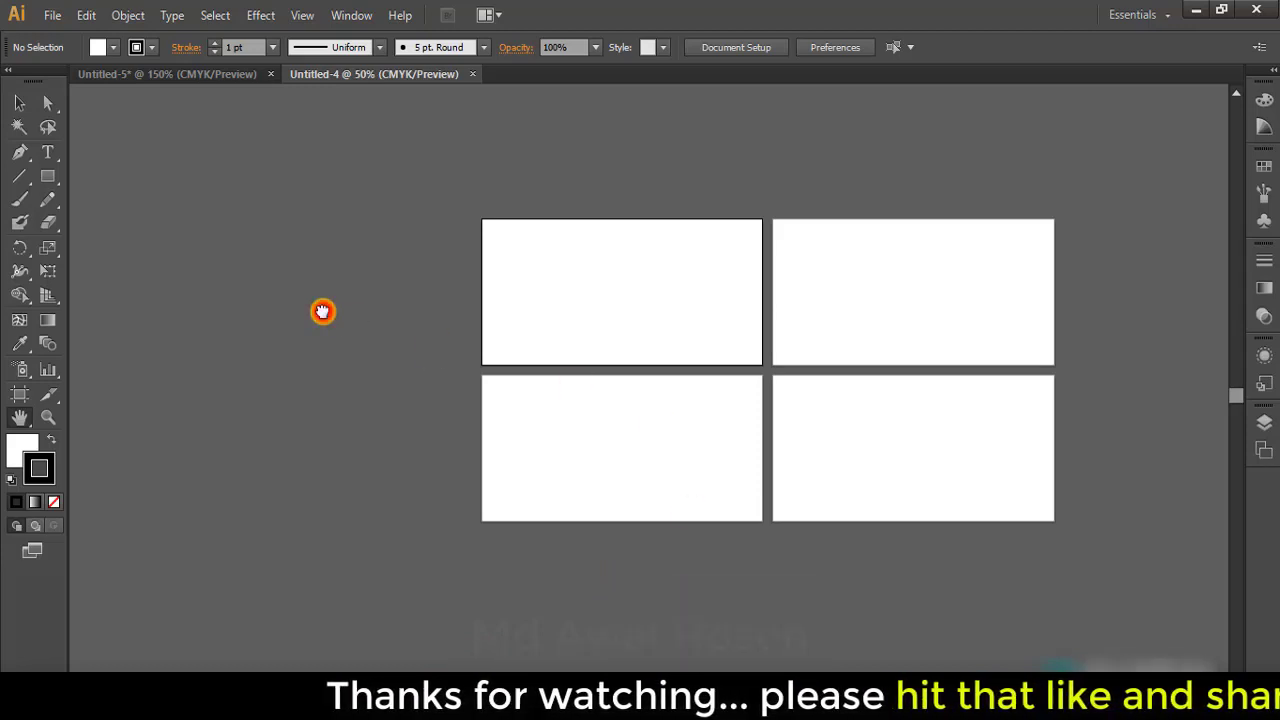
pyautogui.click(168, 76)
pyautogui.click(331, 74)
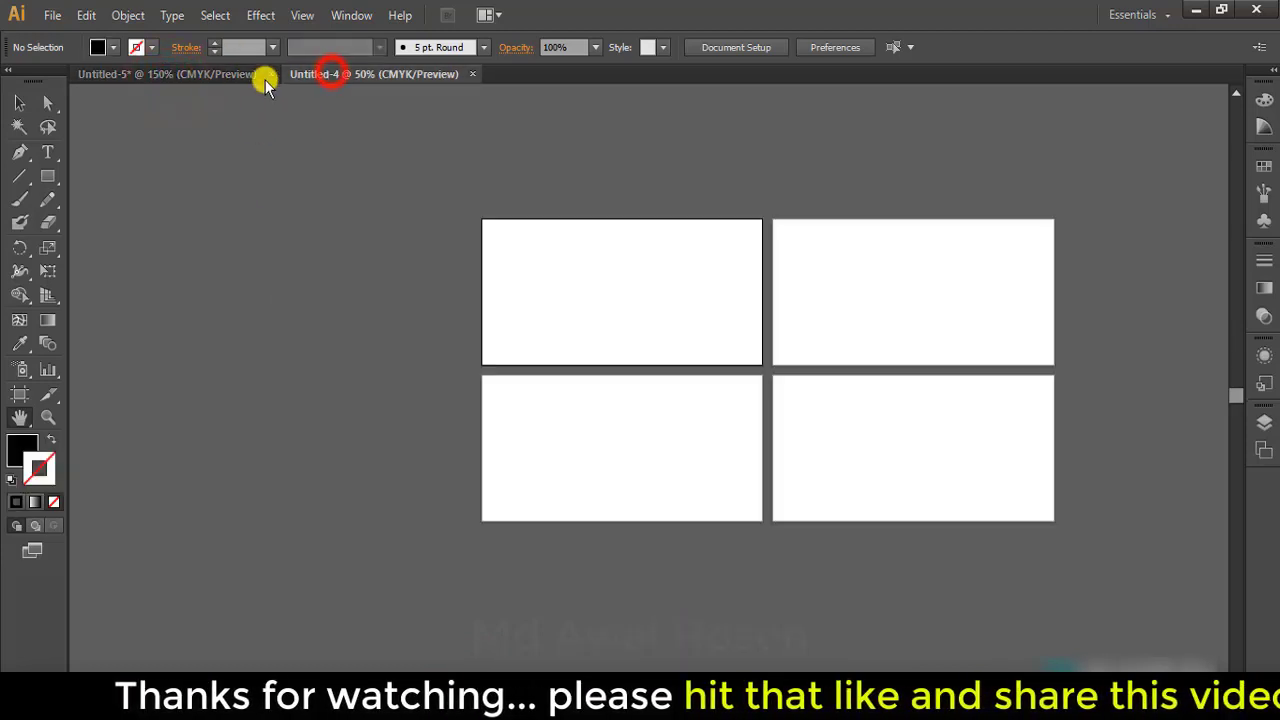
pyautogui.click(178, 75)
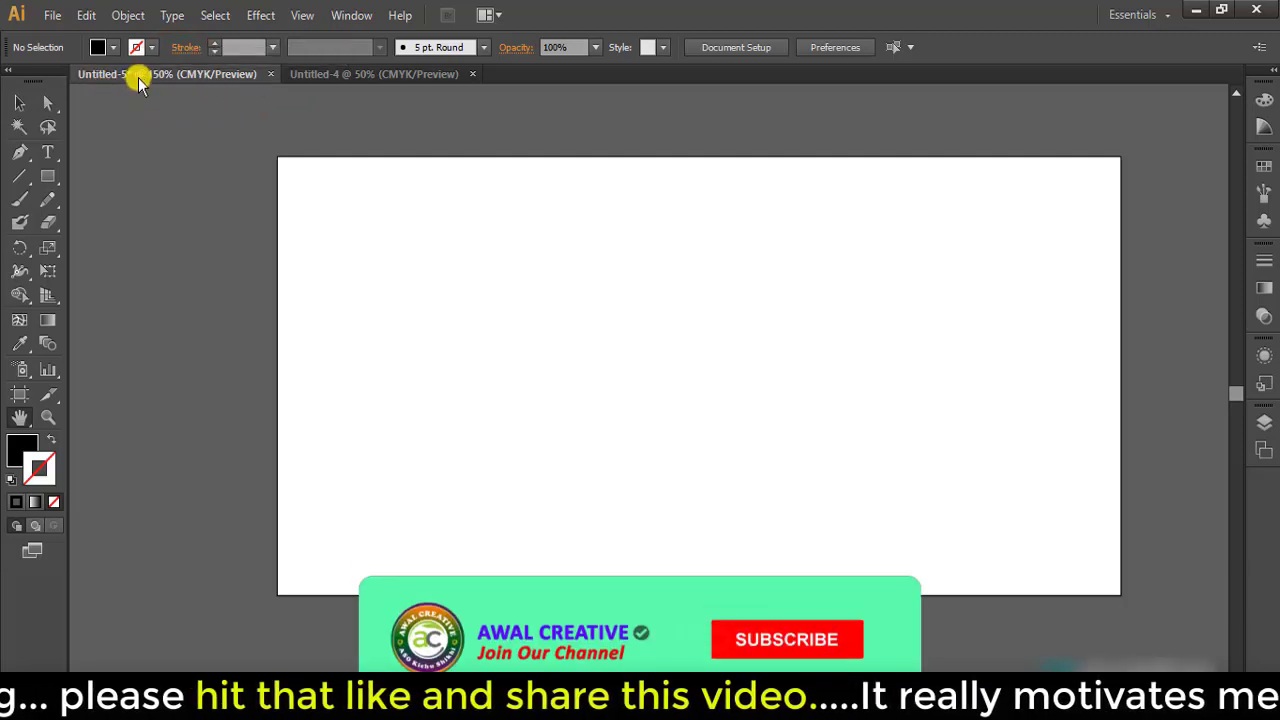
pyautogui.click(334, 78)
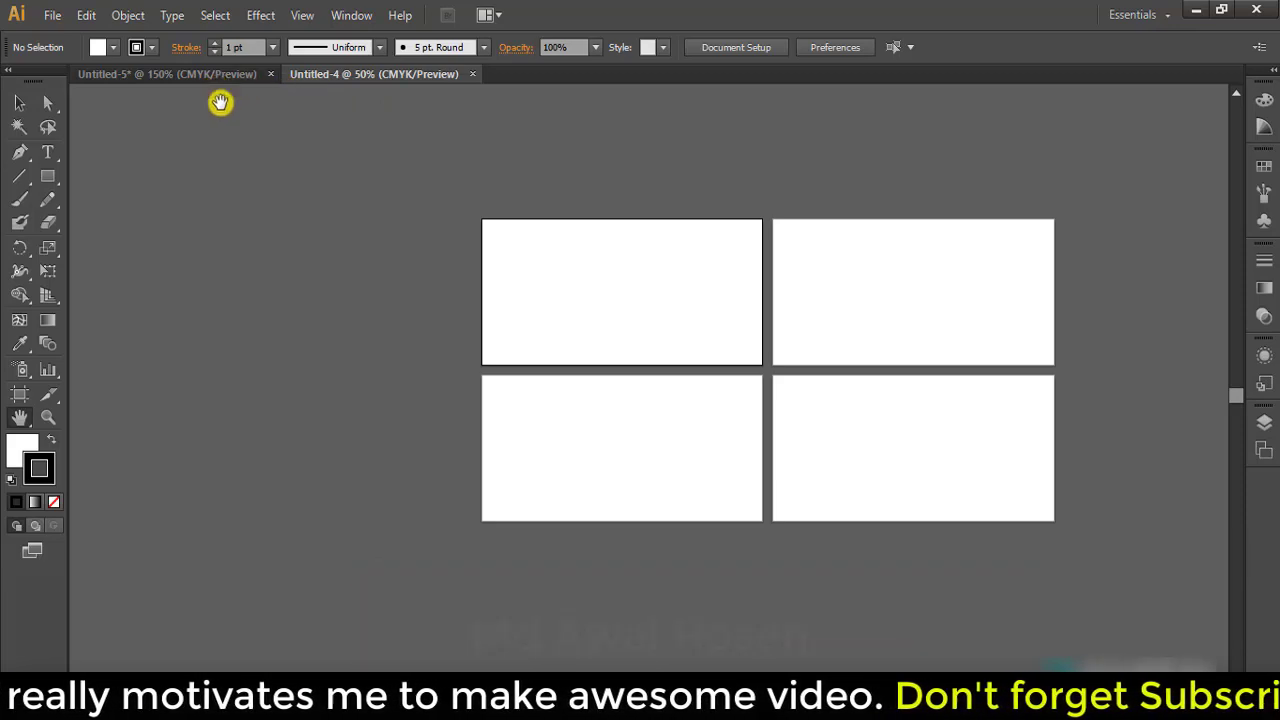
# - Show Artboard Name in the status bar and zoom to one artboard via the navigation list
pyautogui.click(452, 684)
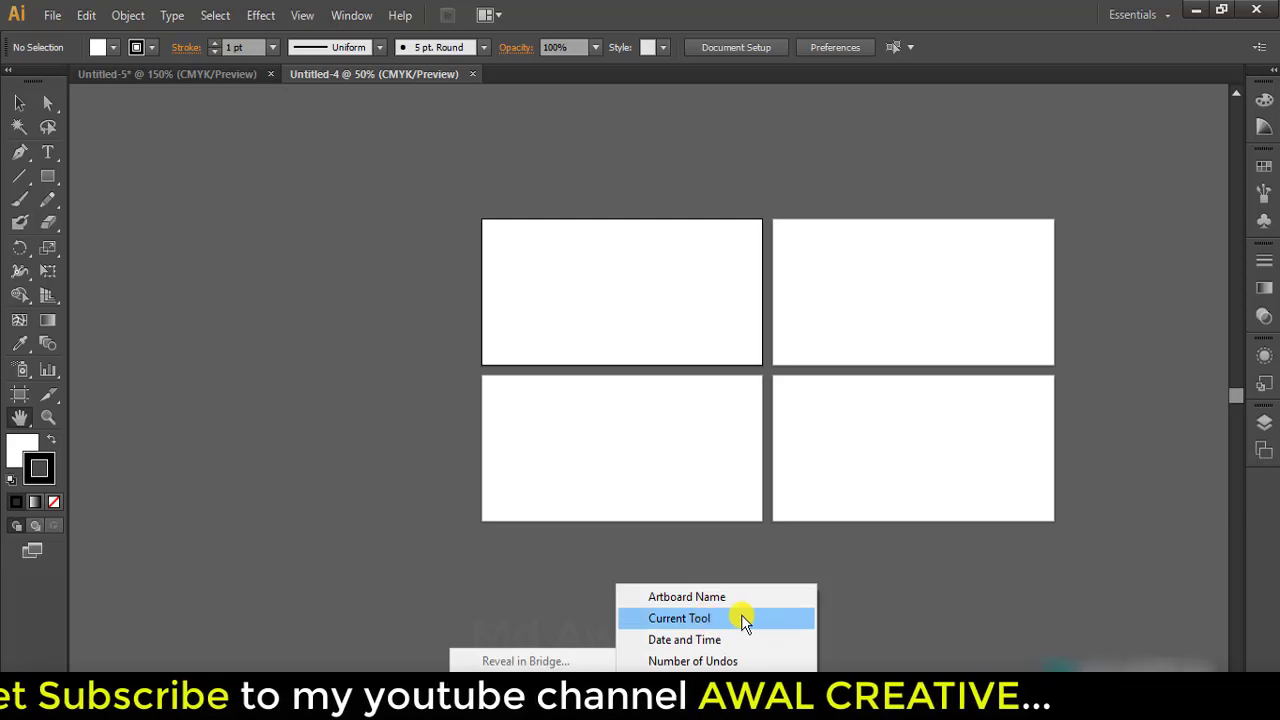
pyautogui.click(649, 594)
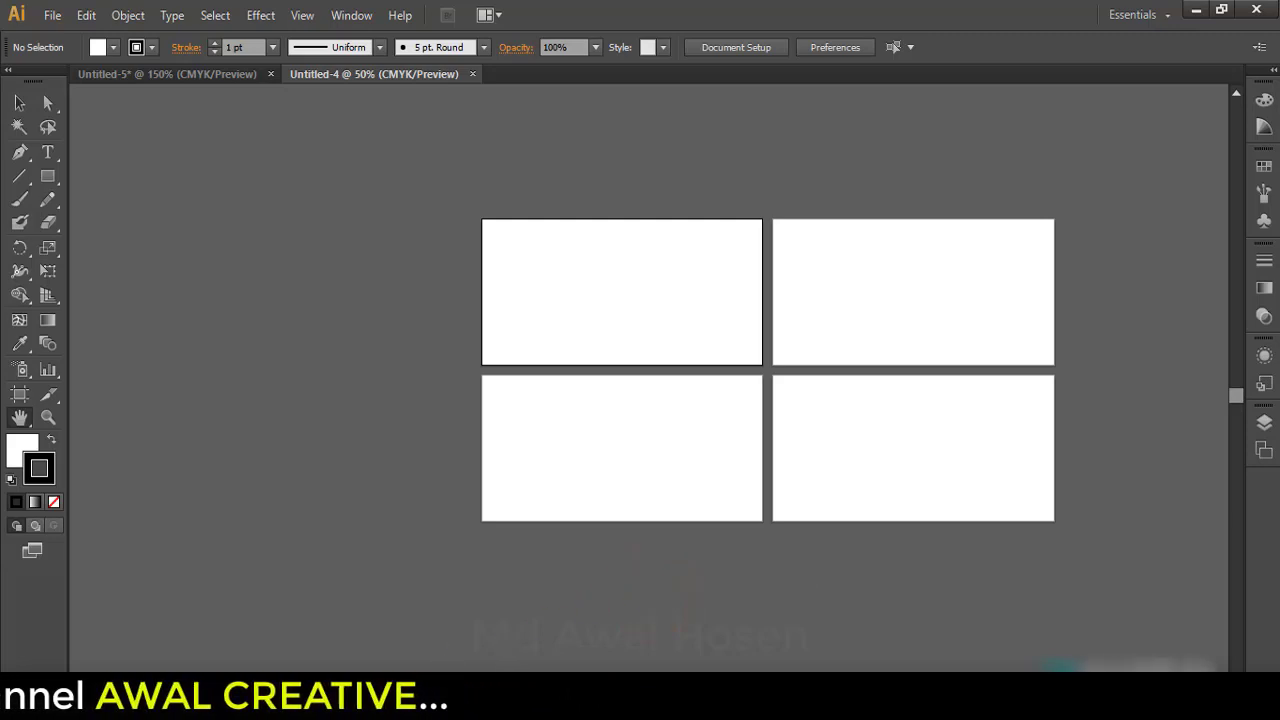
pyautogui.moveTo(586, 251); pyautogui.dragTo(543, 251)
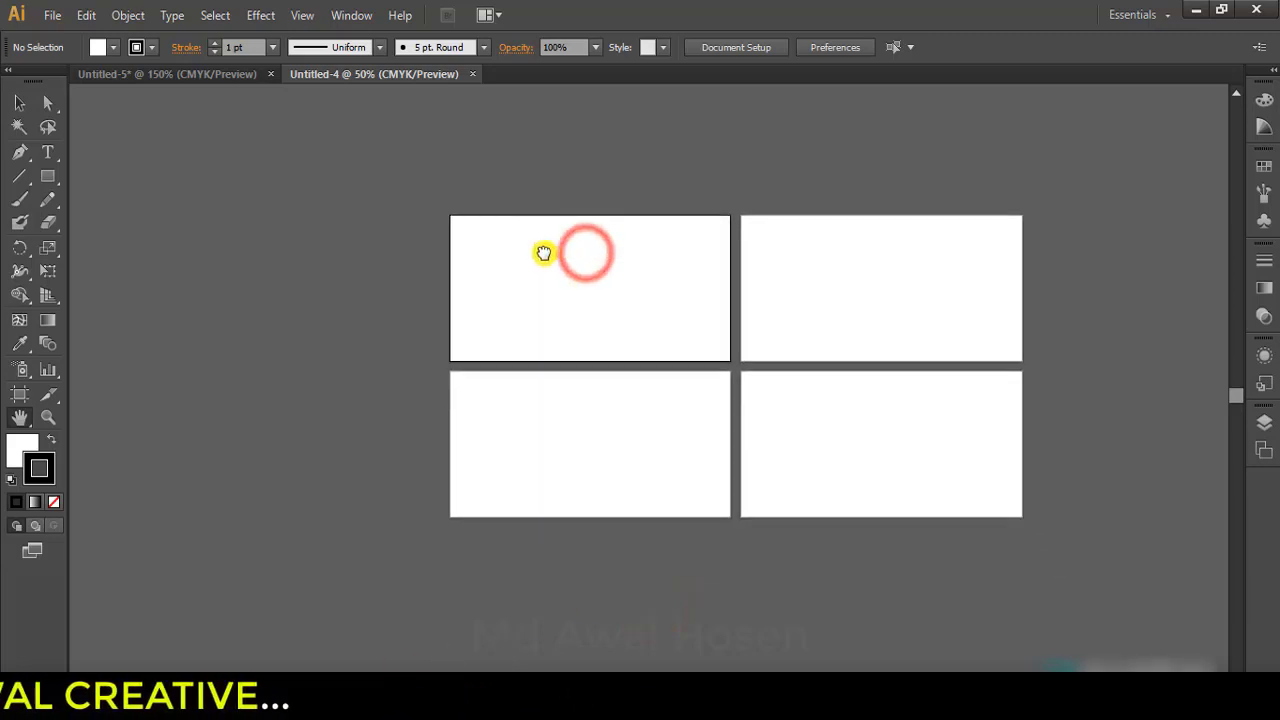
pyautogui.click(228, 682)
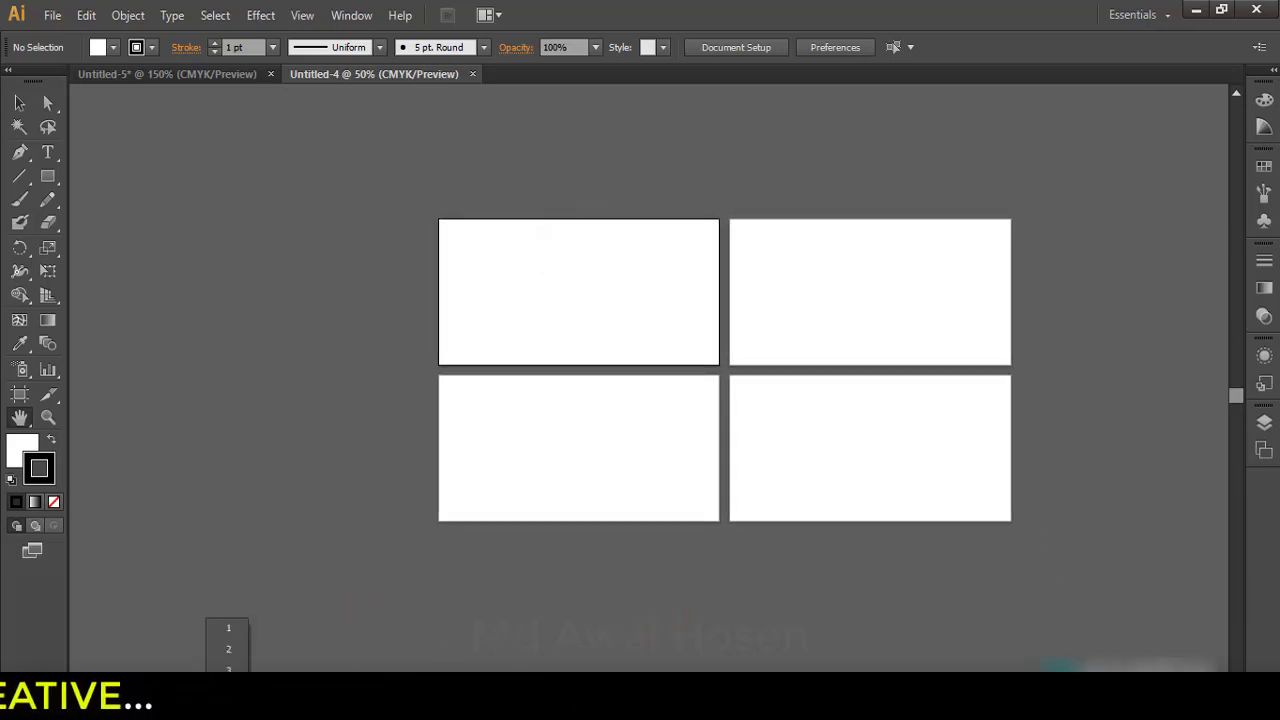
pyautogui.click(223, 648)
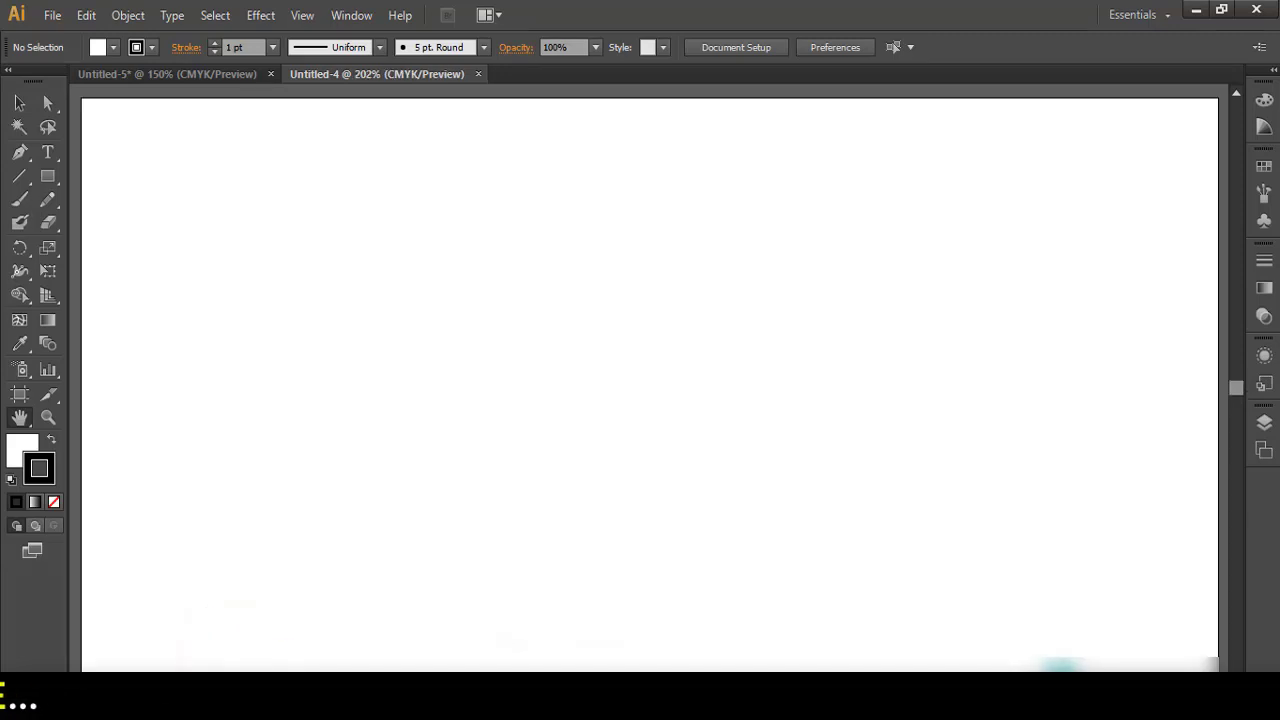
# - Pan the upper artboards into view and set the status bar to show Current Tool
pyautogui.scroll(-3, 437, 474)
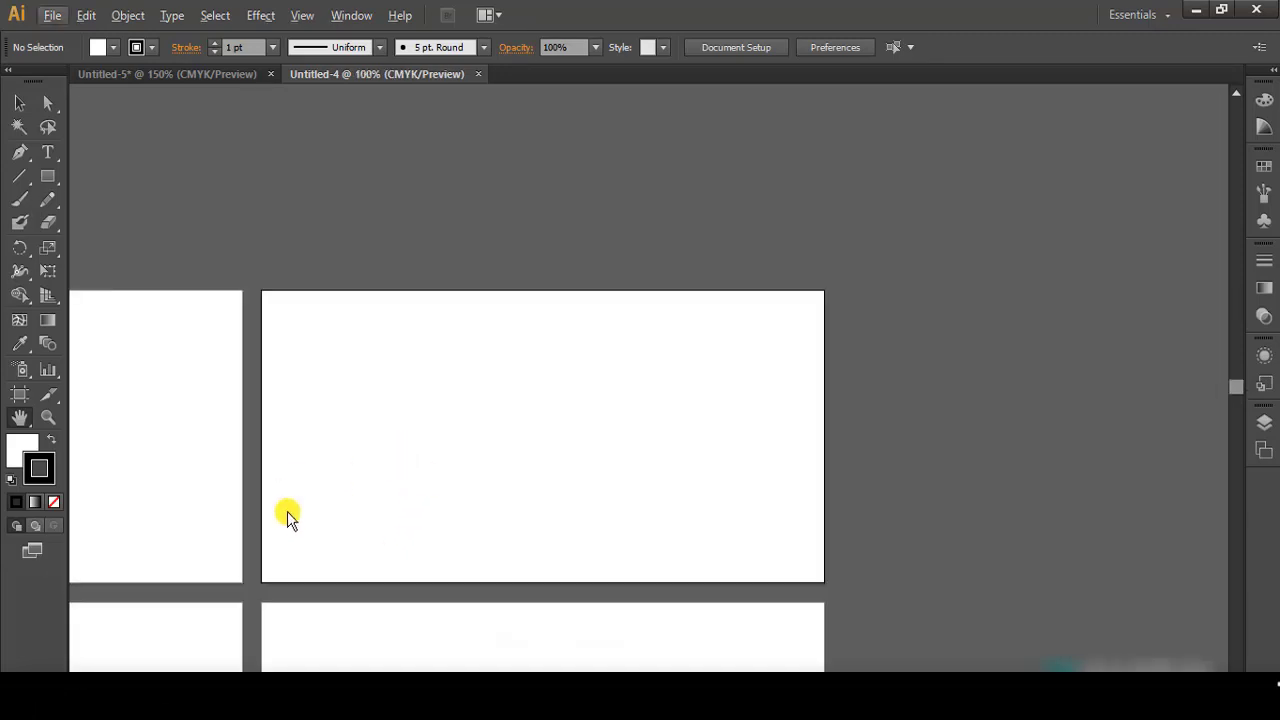
pyautogui.moveTo(157, 431); pyautogui.dragTo(540, 310)
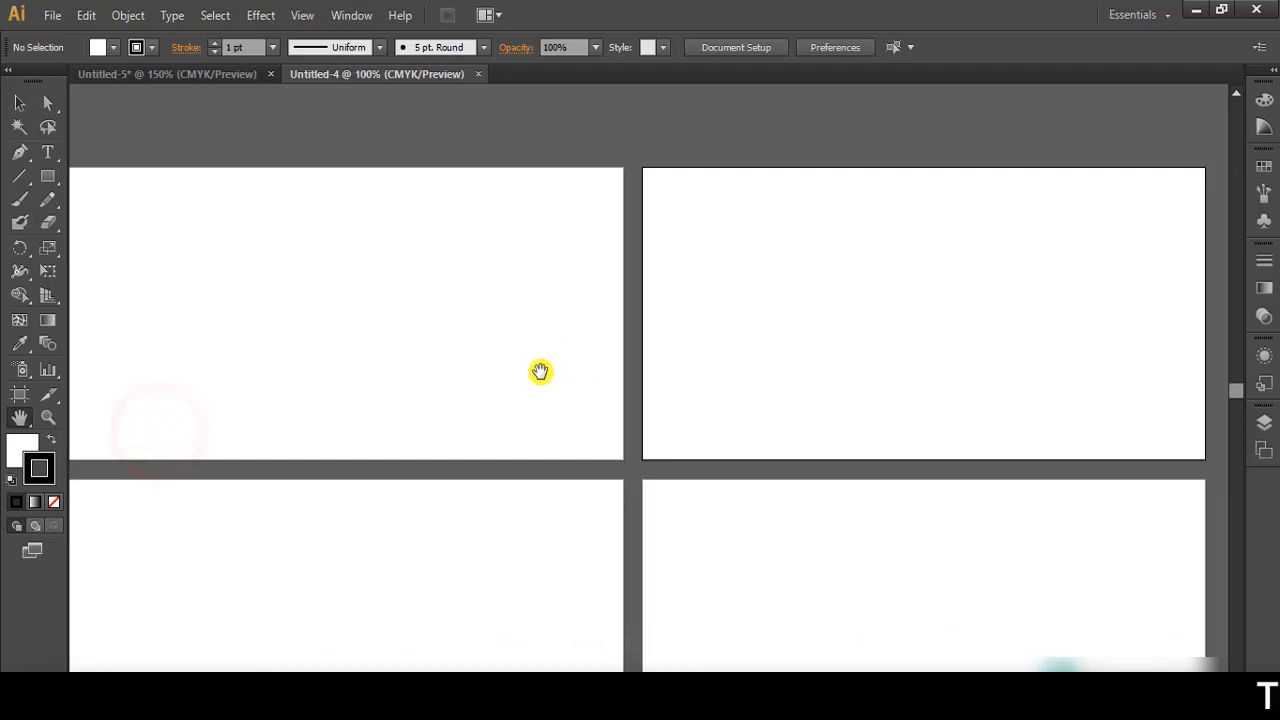
pyautogui.click(460, 690)
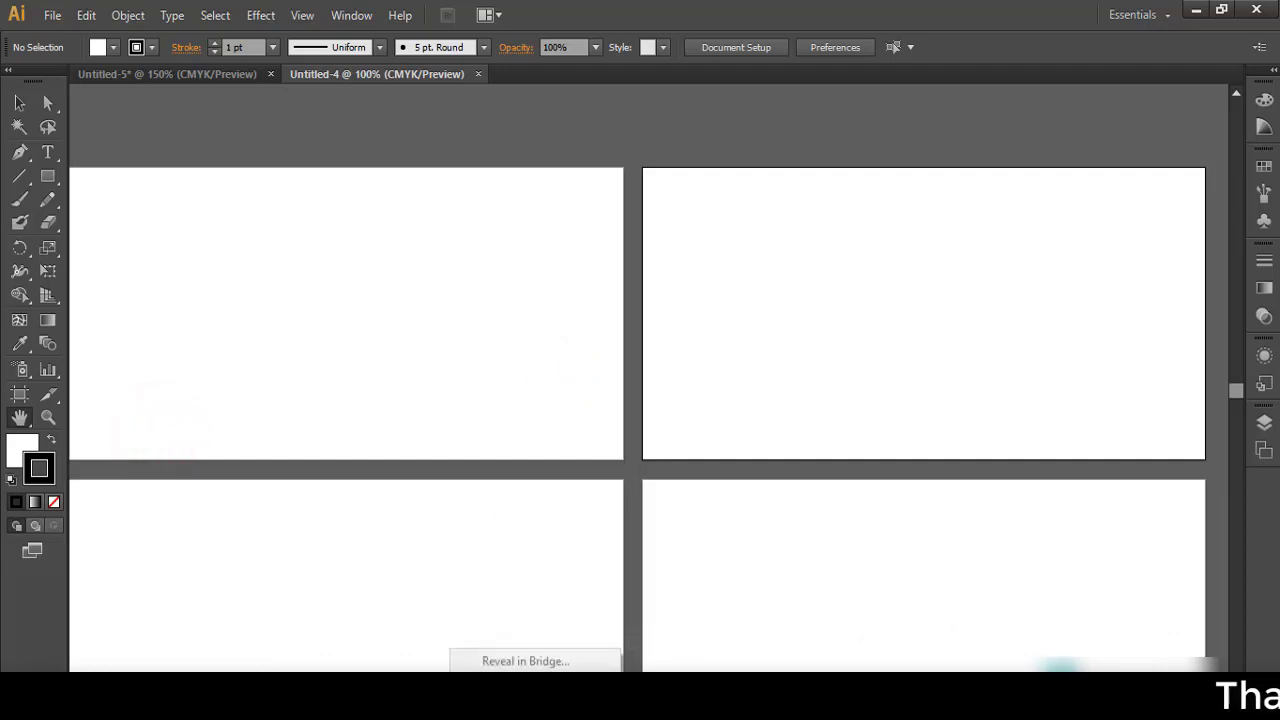
pyautogui.moveTo(510, 661)
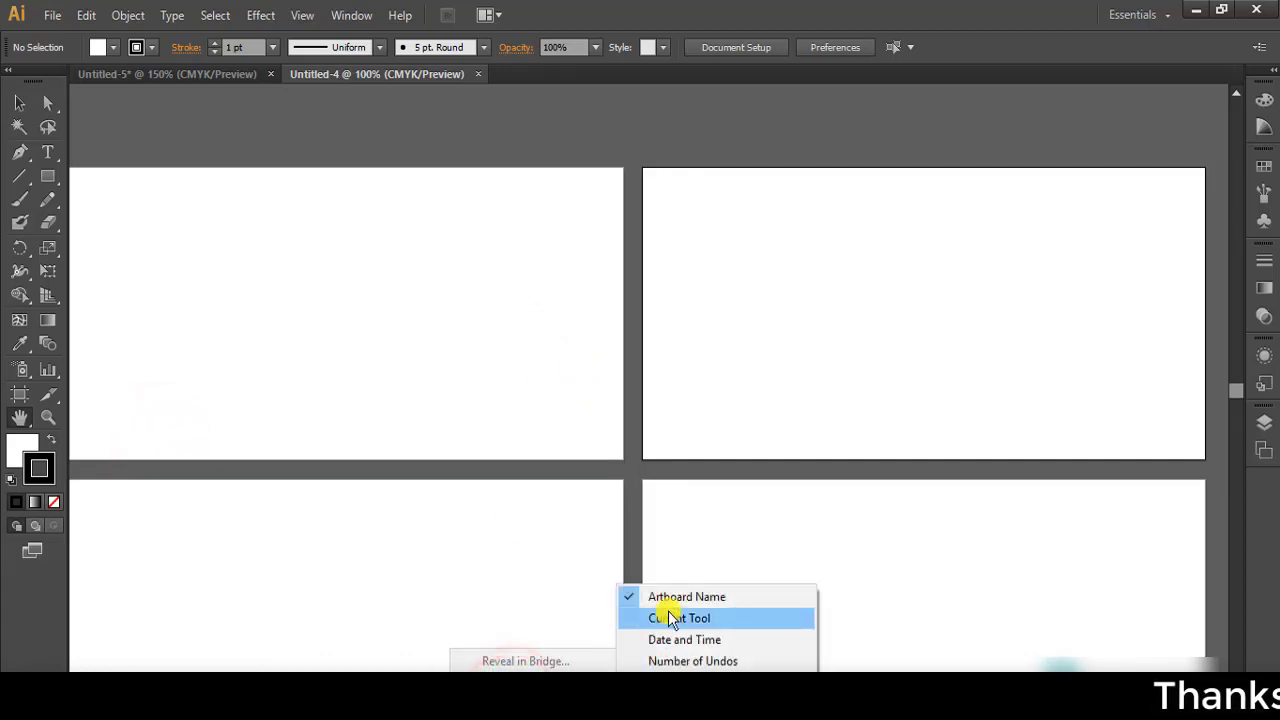
pyautogui.click(670, 620)
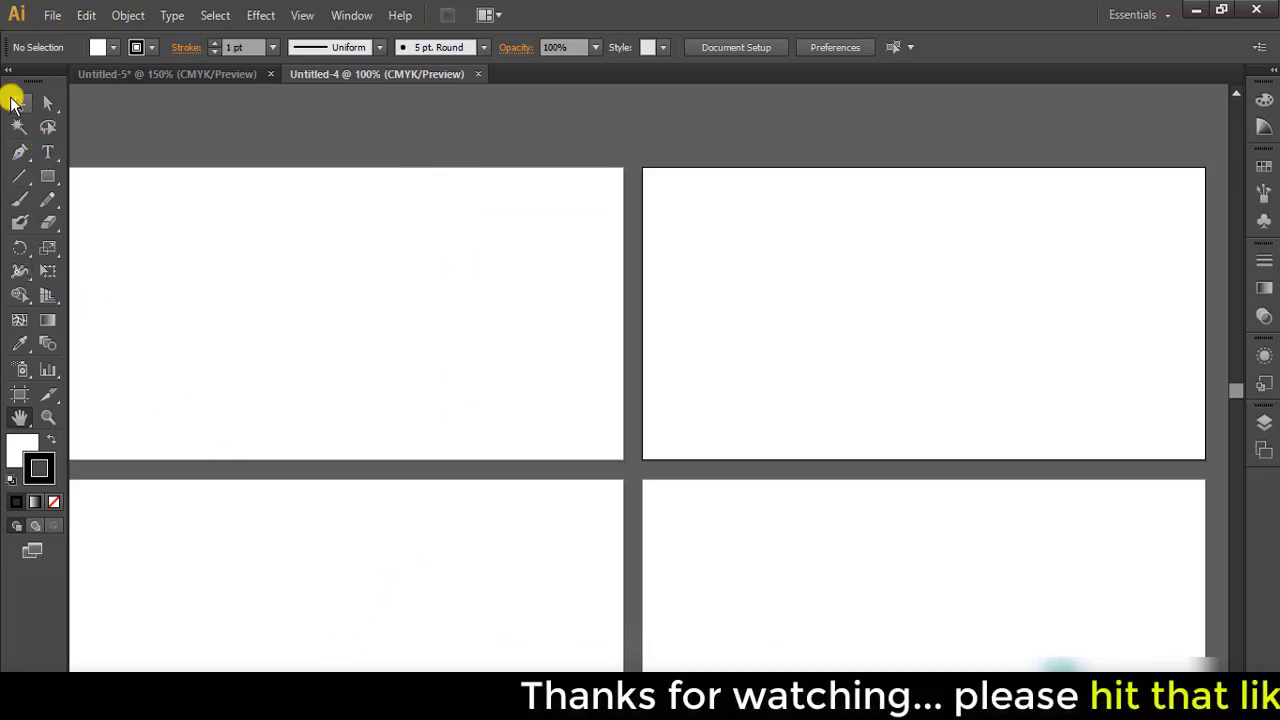
# - Pick the Selection tool, then the Pen tool, and reopen the status information choices
pyautogui.click(18, 103)
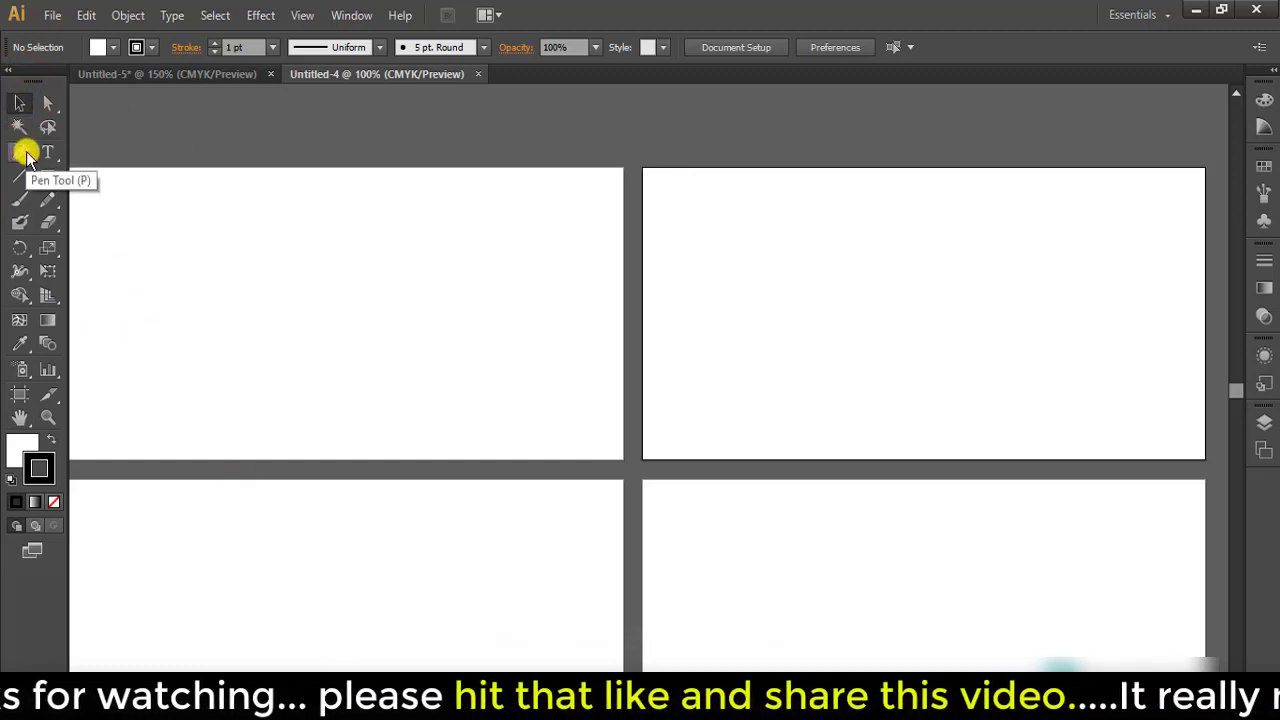
pyautogui.click(20, 152)
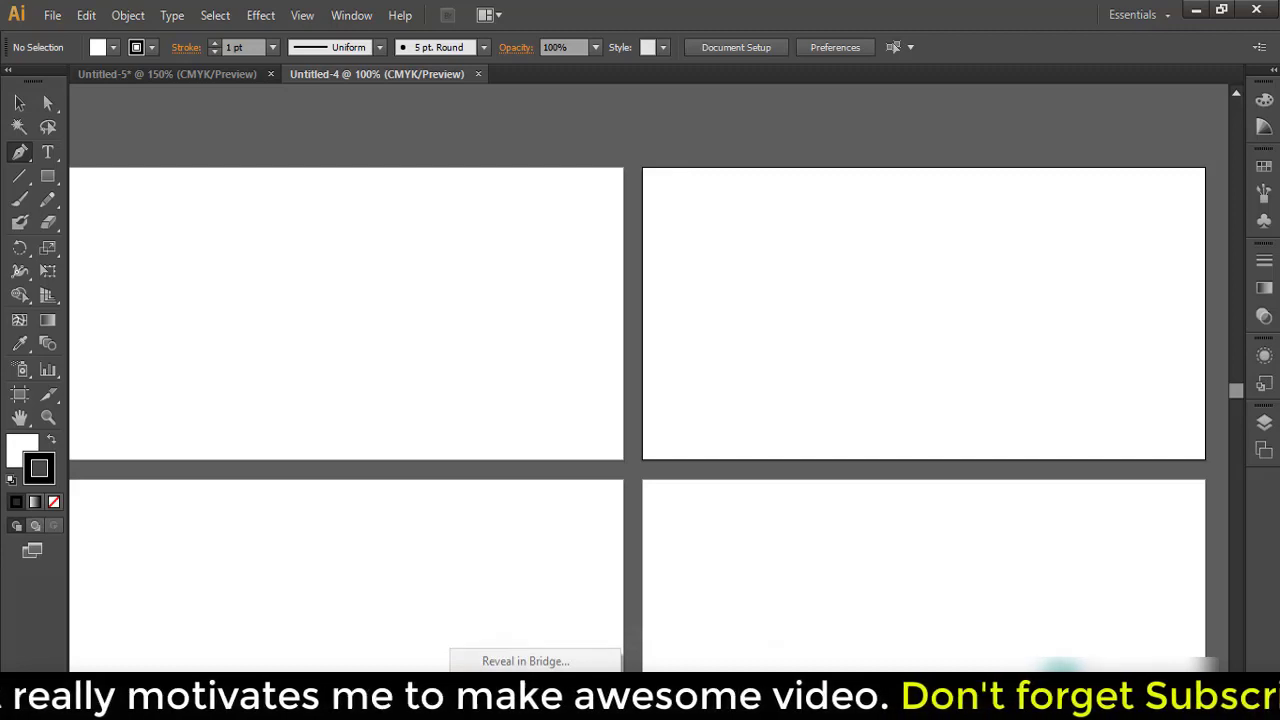
pyautogui.click(549, 652)
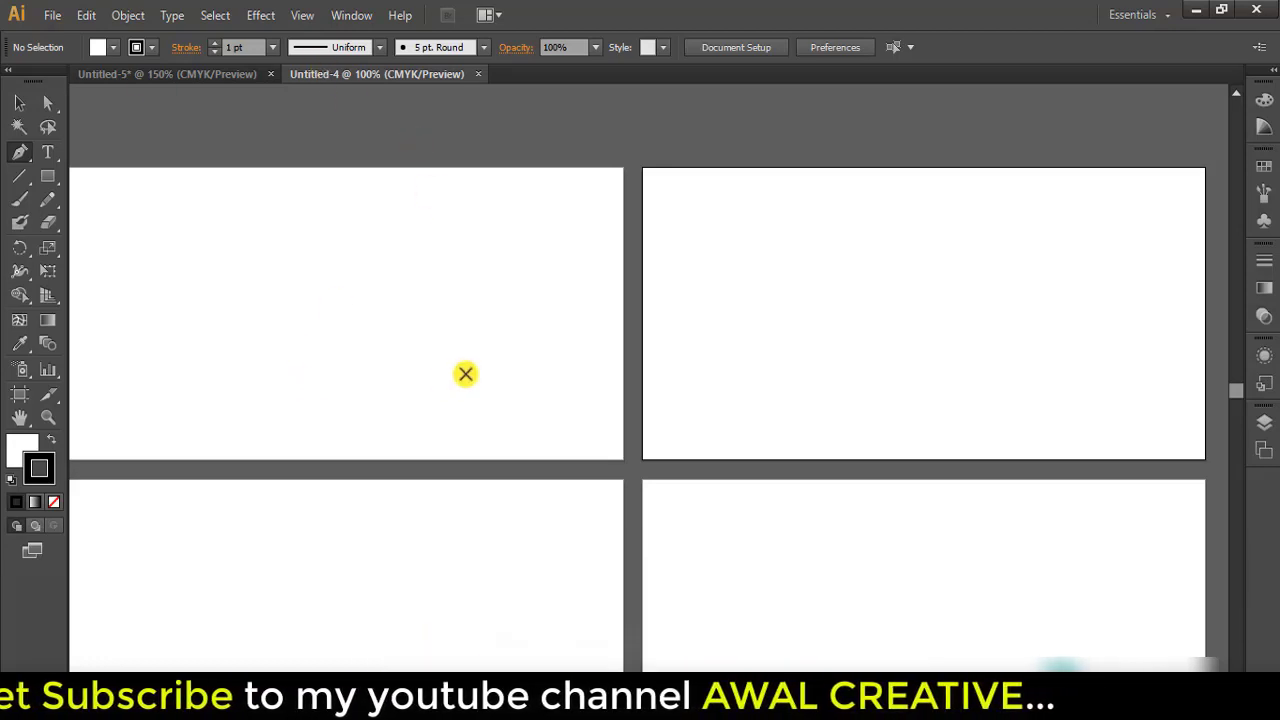
pyautogui.scroll(-2, 460, 340)
pyautogui.scroll(-1, 520, 335)
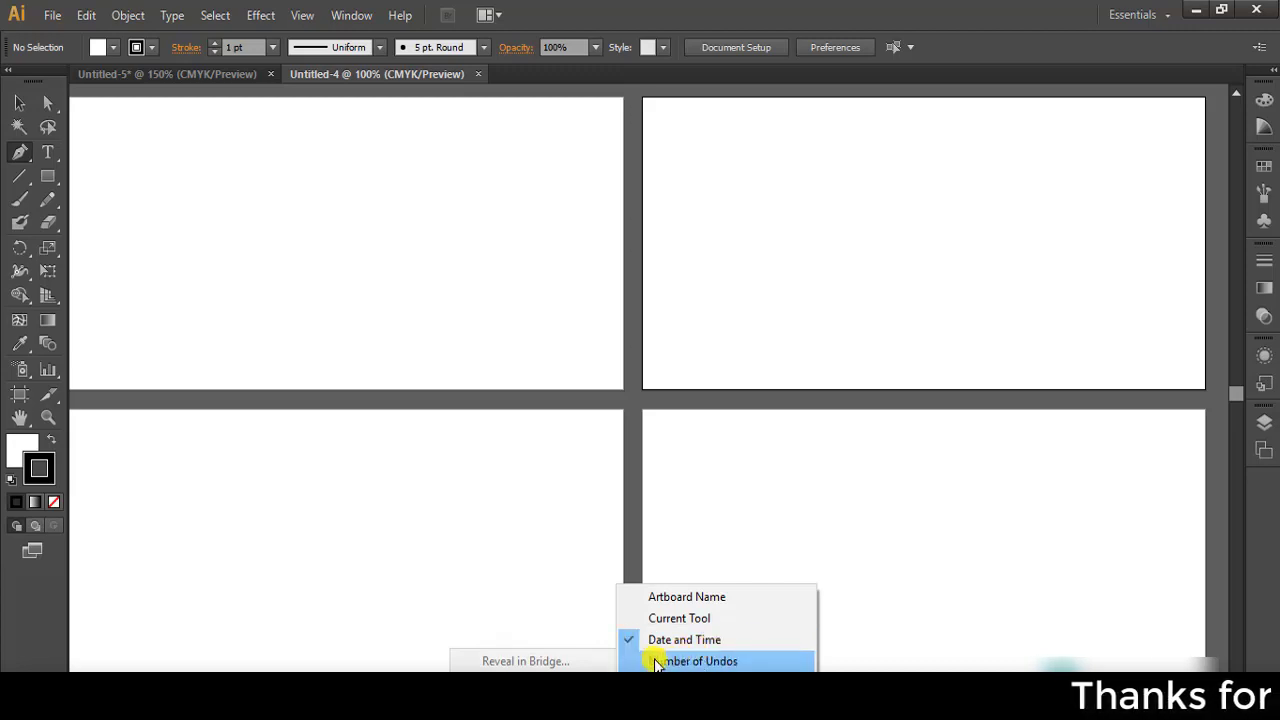
# - Show Number of Undos in the status bar, close the menu, and zoom out to all four artboards
pyautogui.click(695, 663)
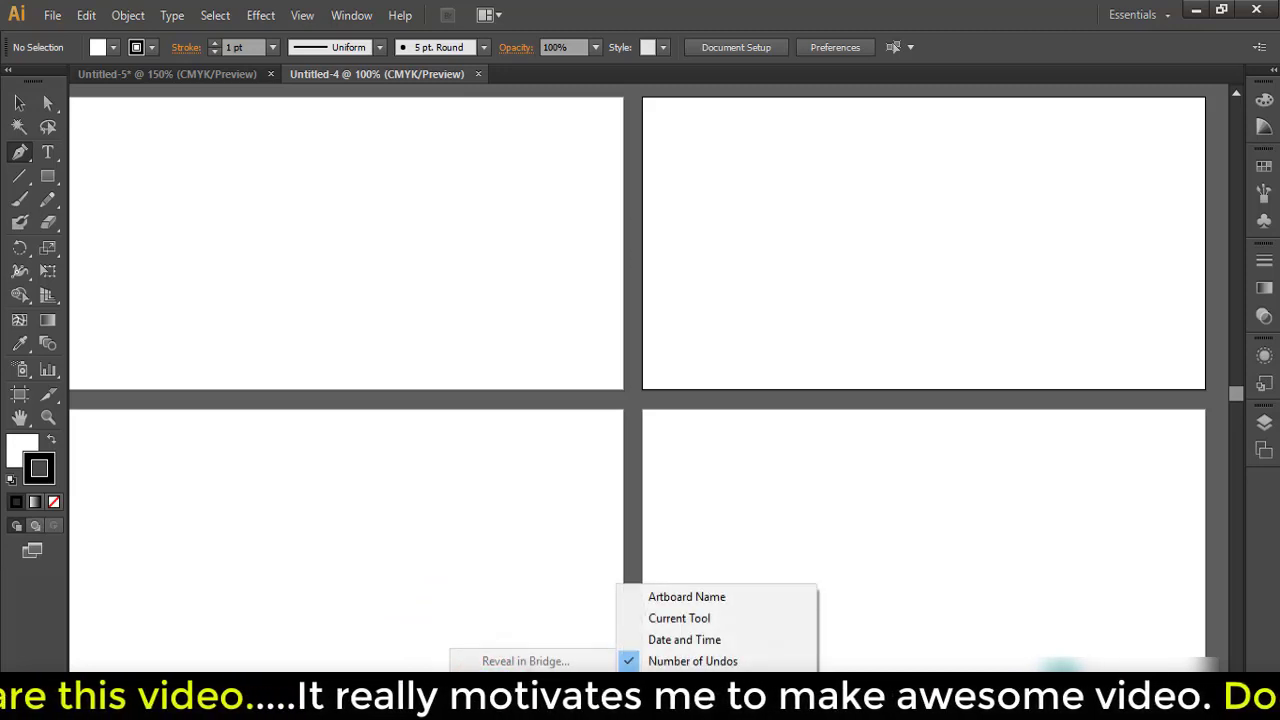
pyautogui.press('Escape')
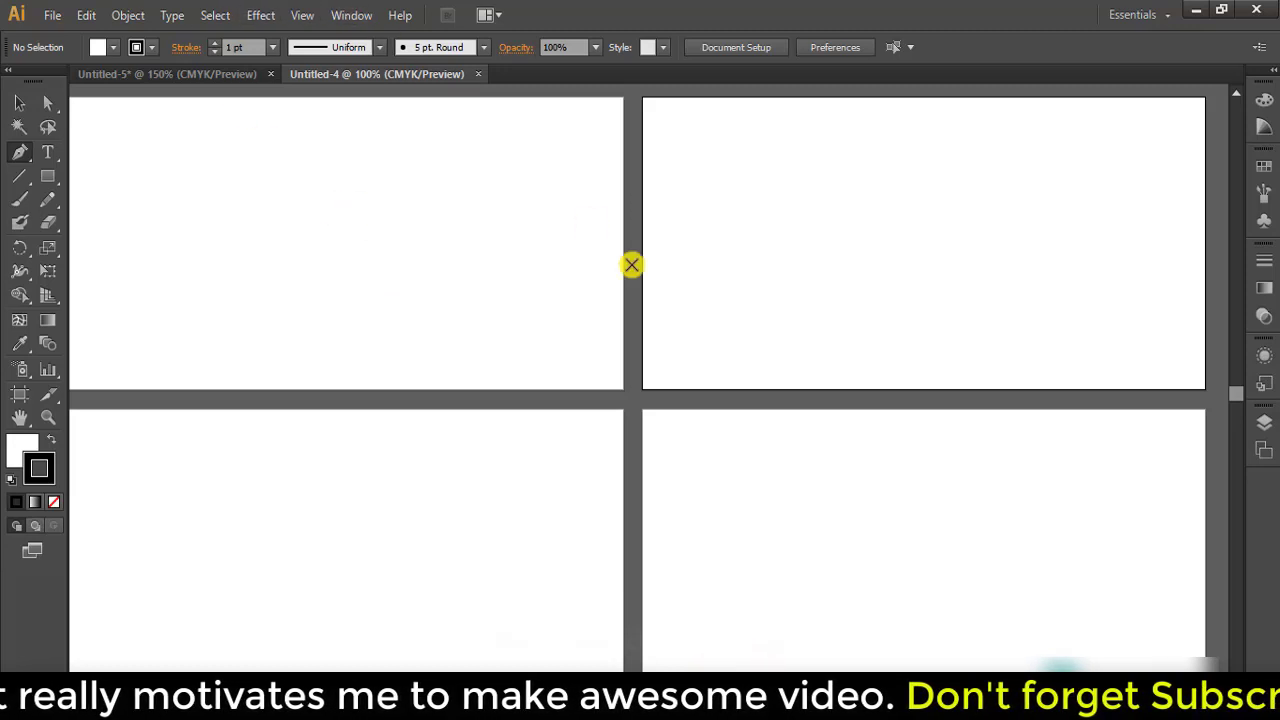
pyautogui.keyDown('alt'); pyautogui.scroll(-1, 494, 303); pyautogui.keyUp('alt')
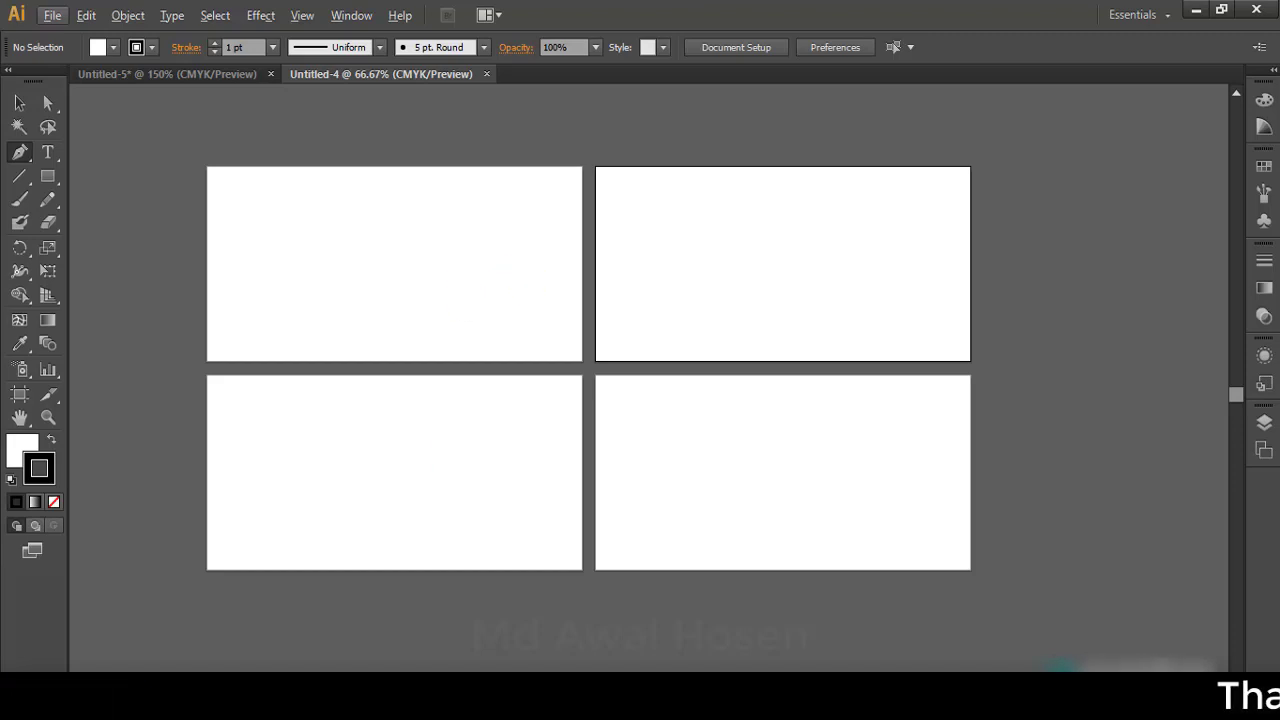
# - Set the status bar back to Artboard Name and scroll around the canvas
pyautogui.click(455, 708)
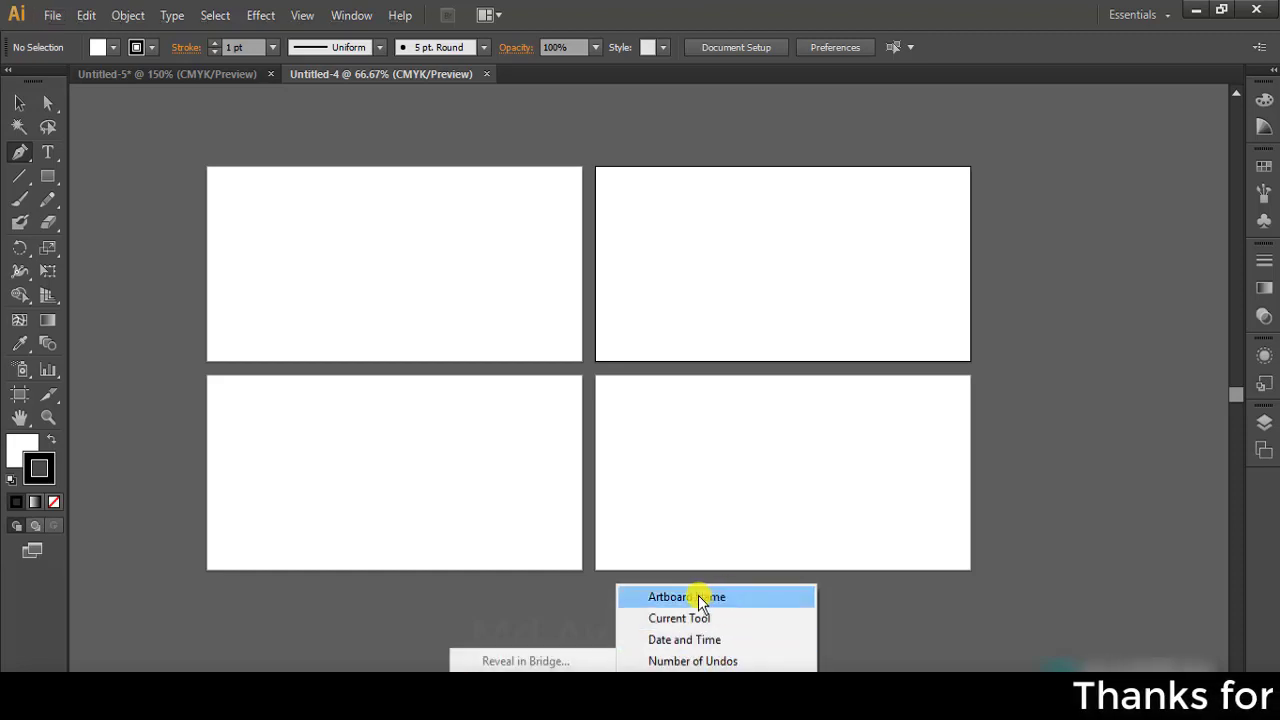
pyautogui.click(698, 597)
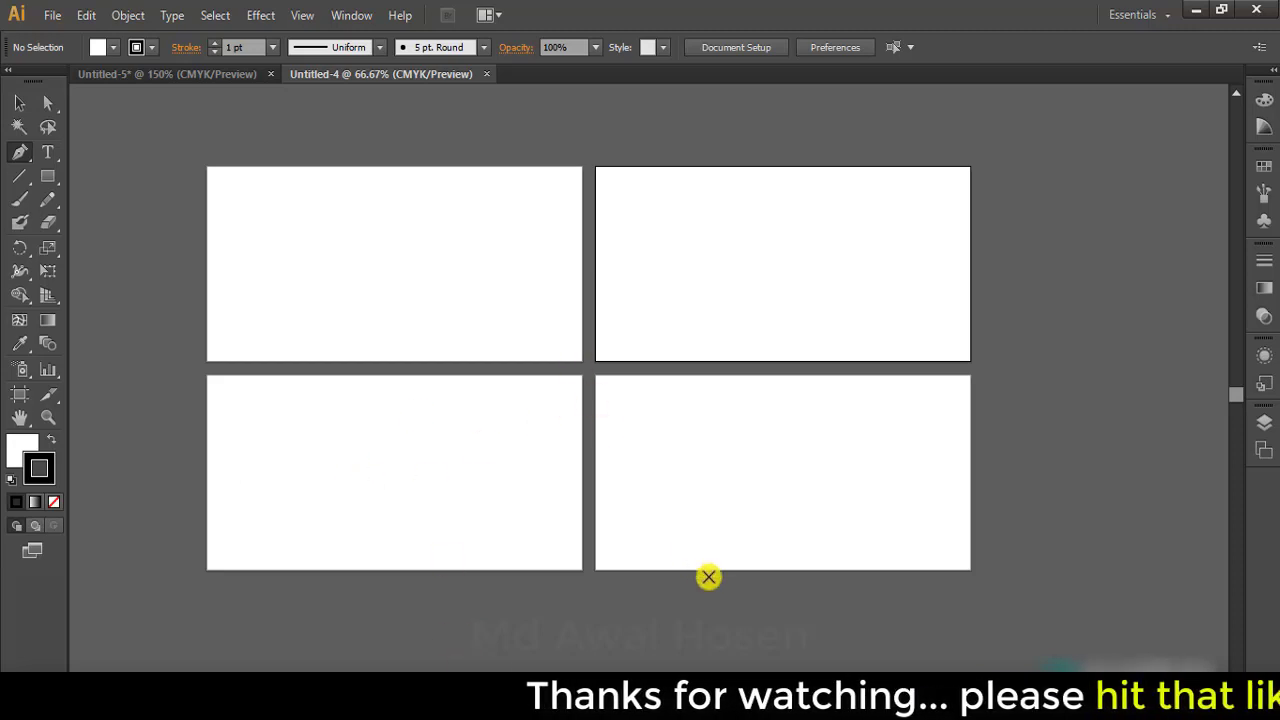
pyautogui.hscroll(-1, 640, 368)
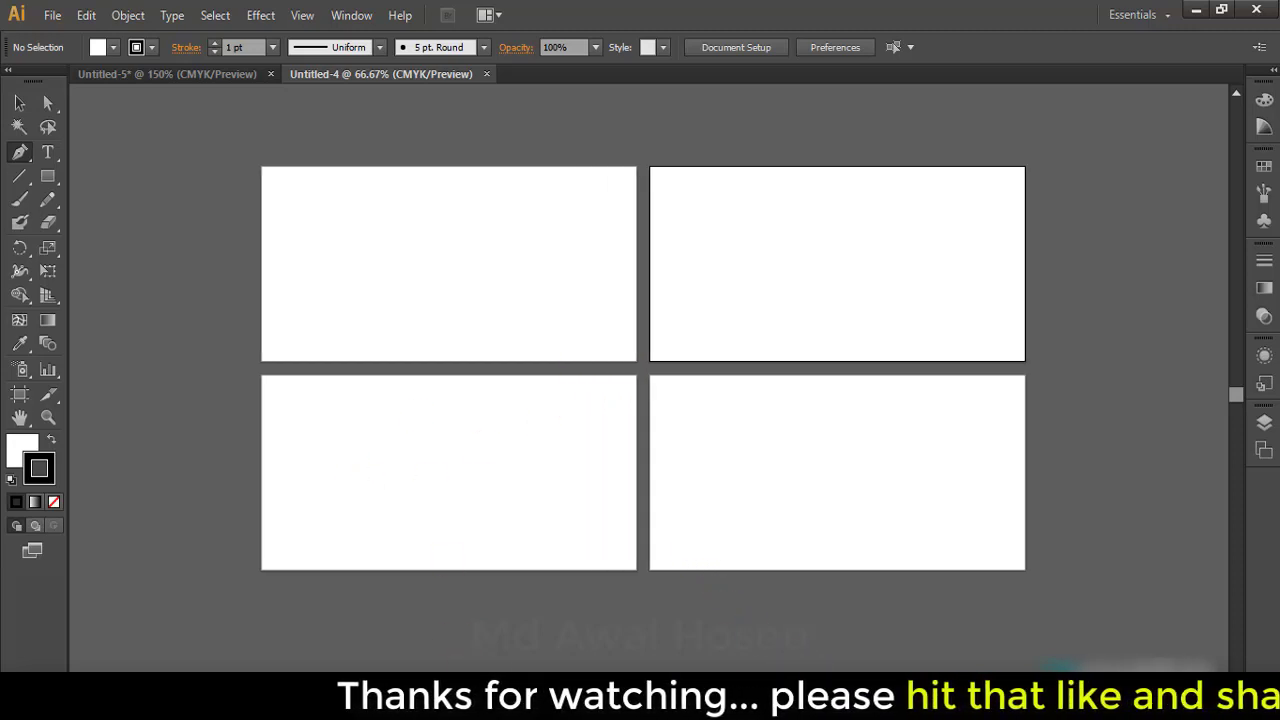
pyautogui.hscroll(-4, 640, 368)
pyautogui.hscroll(3, 640, 368)
pyautogui.hscroll(3, 640, 368)
pyautogui.hscroll(-5, 640, 368)
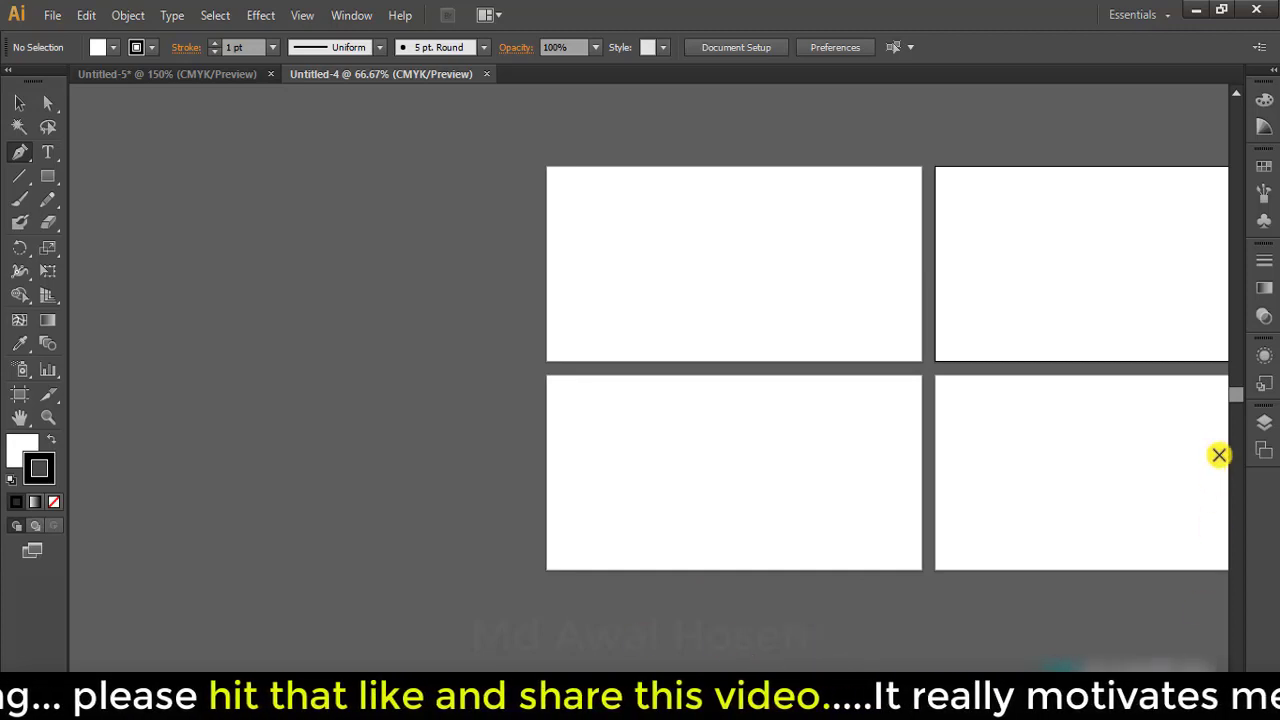
pyautogui.scroll(-2, 1239, 402)
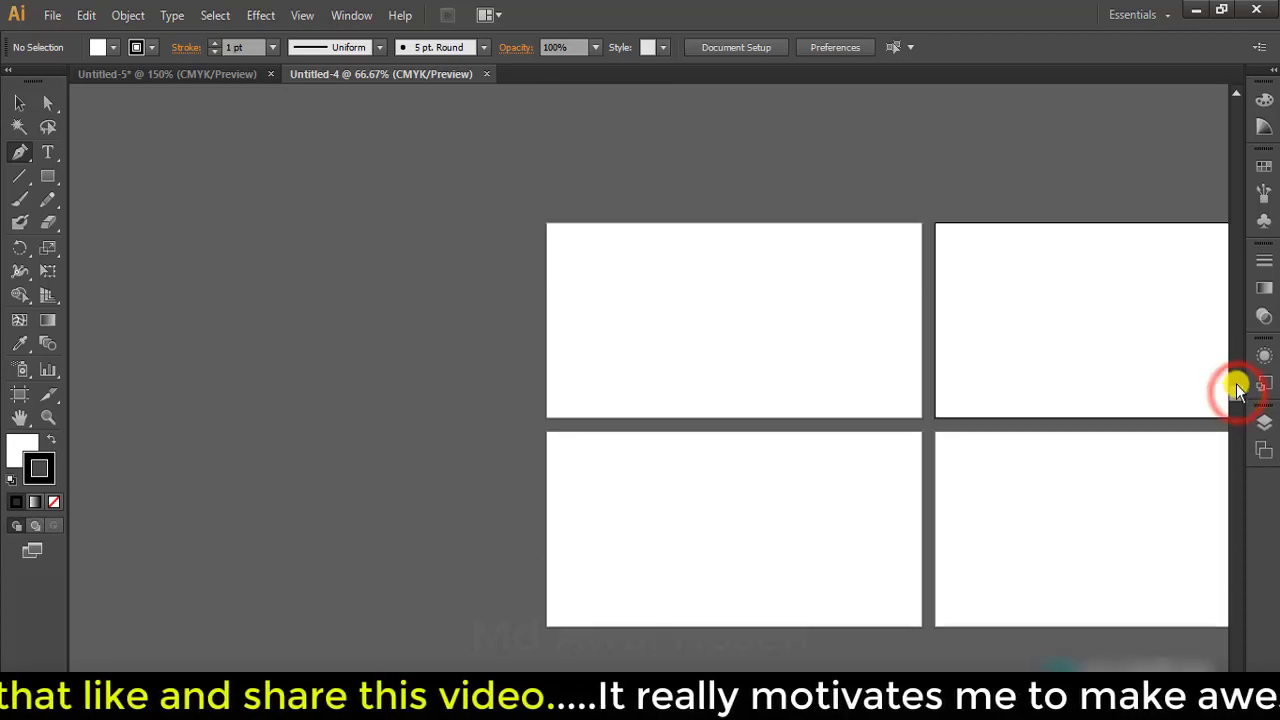
# - Collapse the Tools panel from two columns into a single column
pyautogui.moveTo(1239, 402); pyautogui.dragTo(1237, 396)
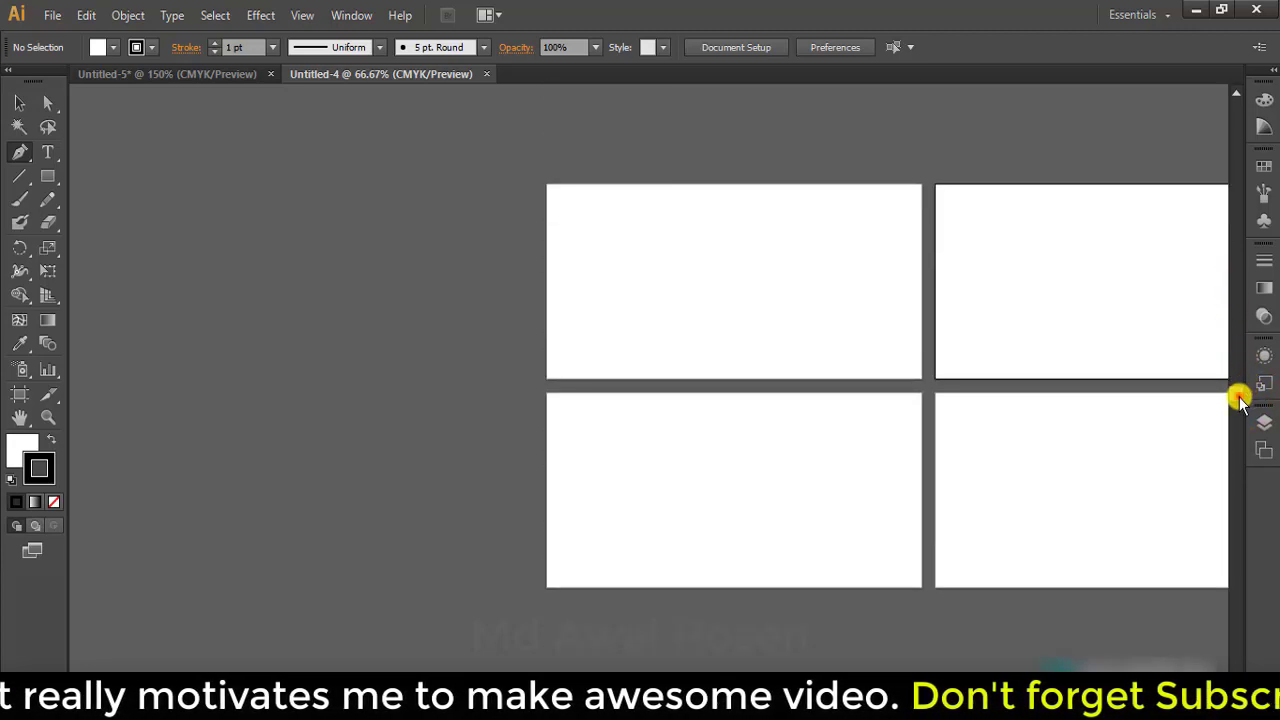
pyautogui.moveTo(1238, 396)
pyautogui.mouseDown()
pyautogui.moveTo(1234, 349)
pyautogui.moveTo(1237, 397)
pyautogui.mouseUp()
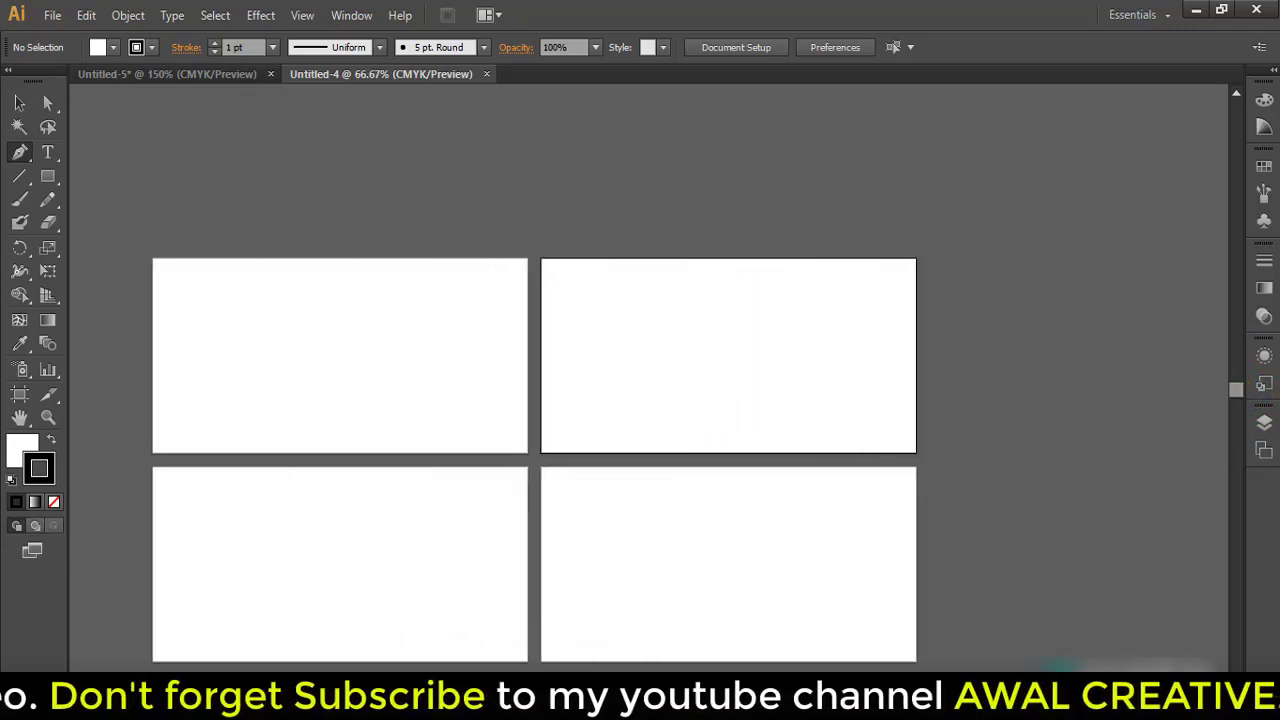
pyautogui.moveTo(1060, 663)
pyautogui.mouseDown()
pyautogui.moveTo(1040, 663)
pyautogui.moveTo(1085, 663)
pyautogui.mouseUp()
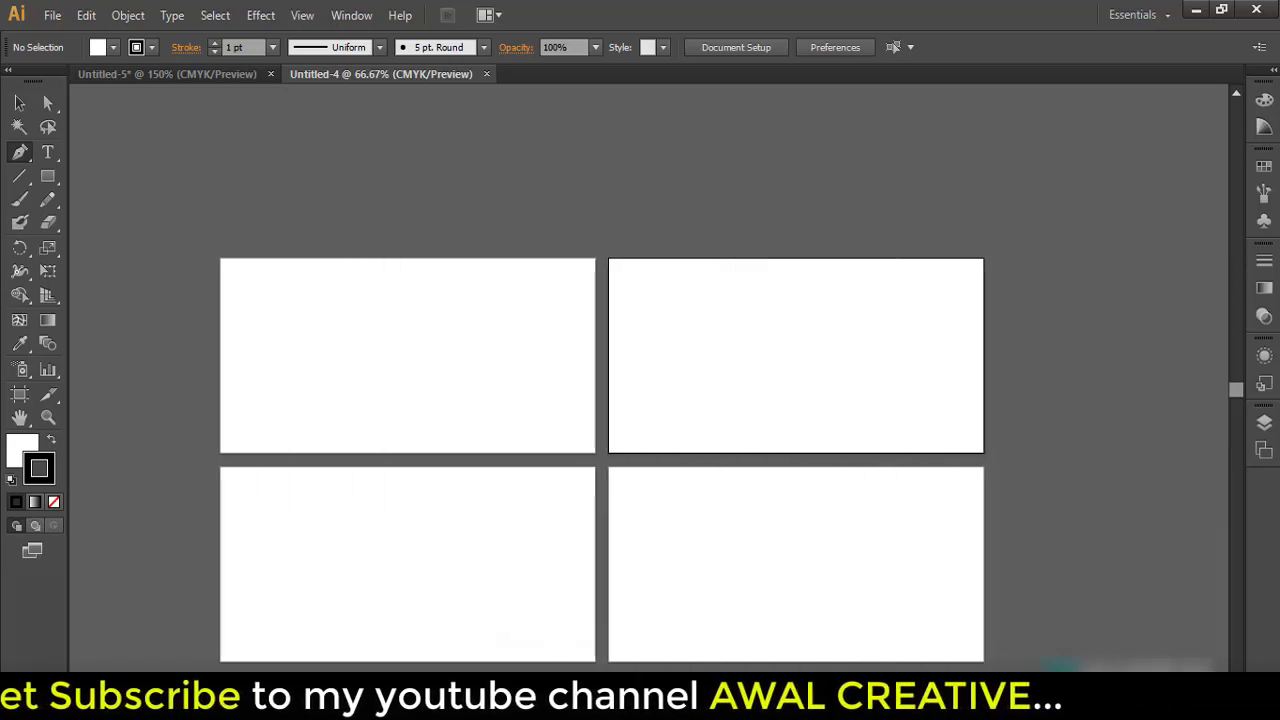
pyautogui.scroll(-2, 798, 367)
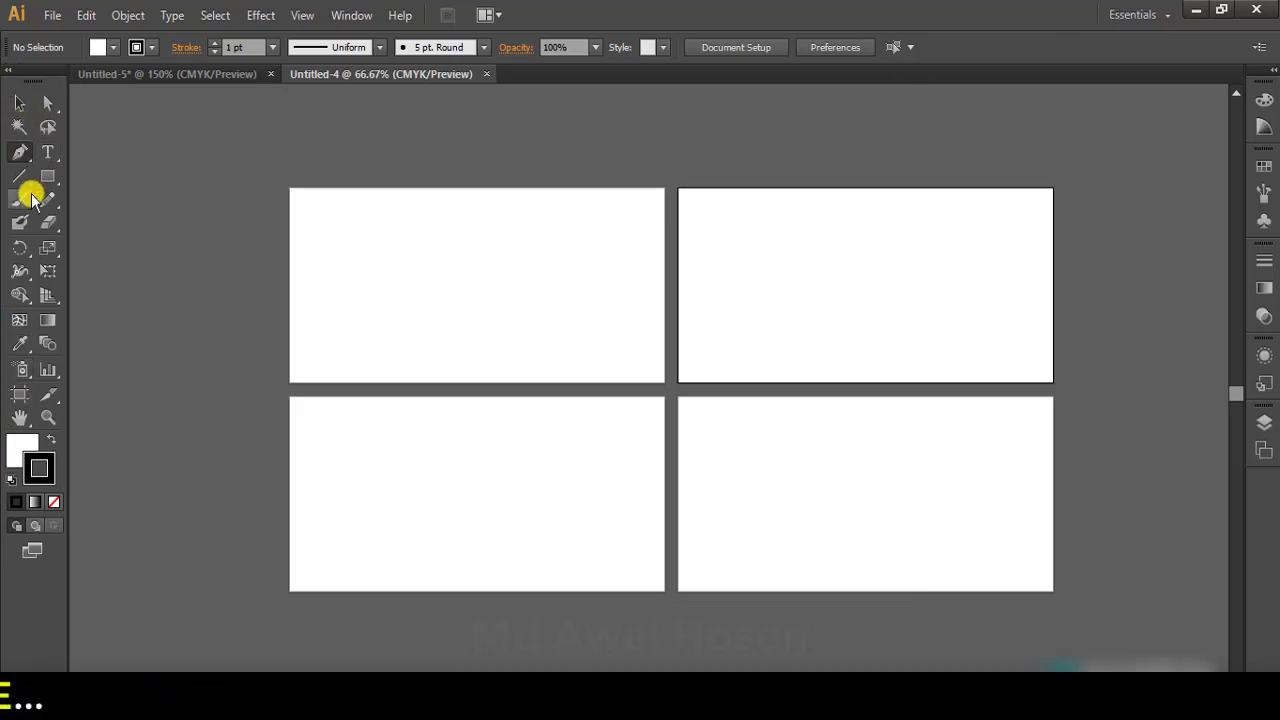
pyautogui.click(8, 70)
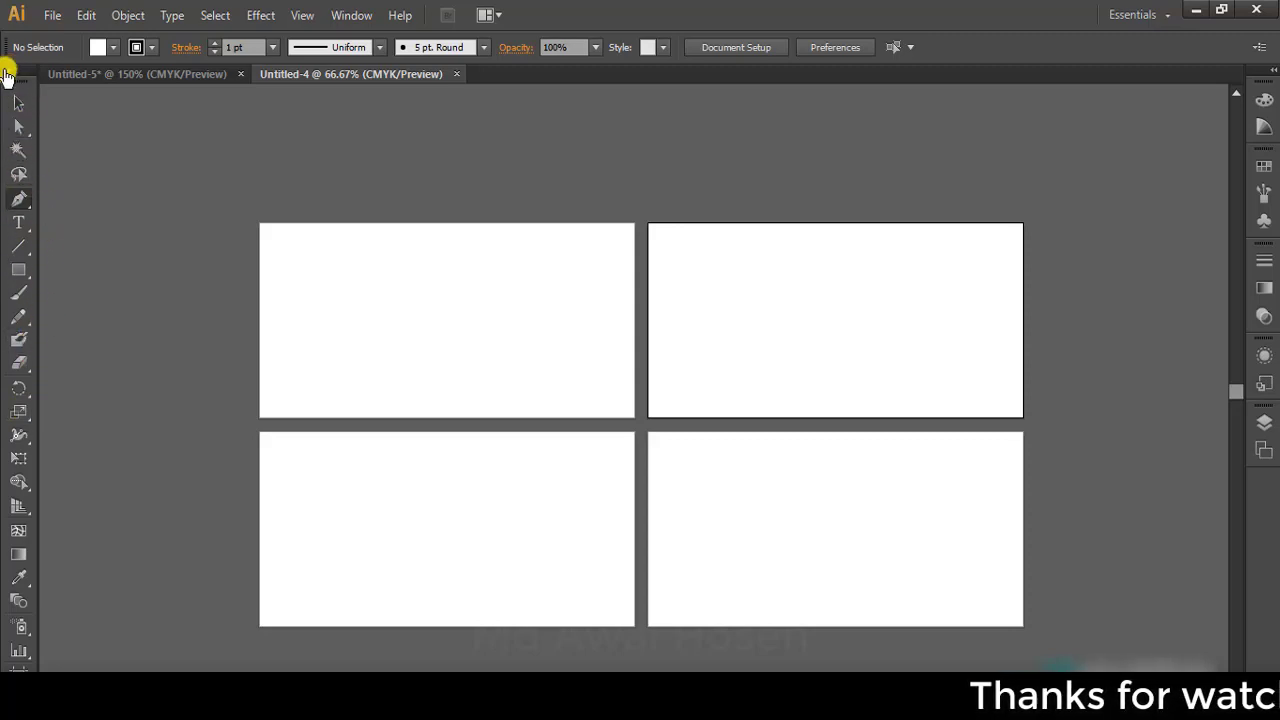
# - Toggle the Tools panel between one and two columns, finishing with two columns
pyautogui.click(7, 76)
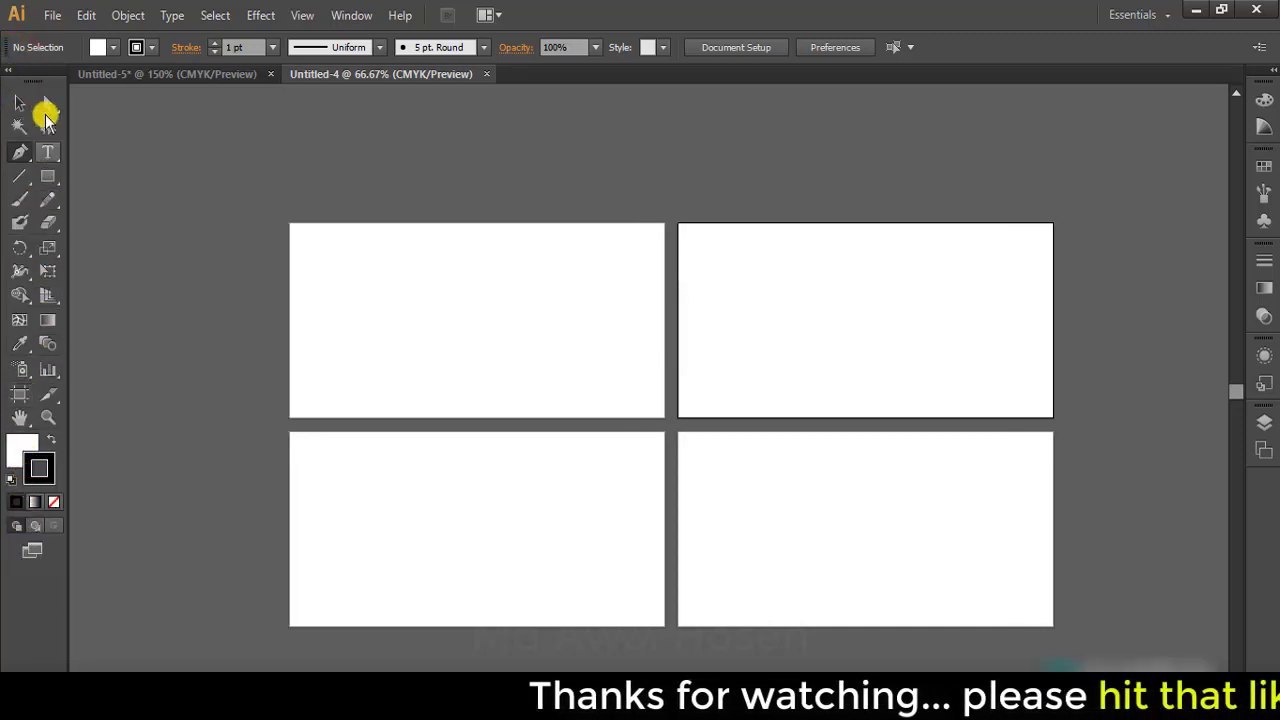
pyautogui.click(5, 75)
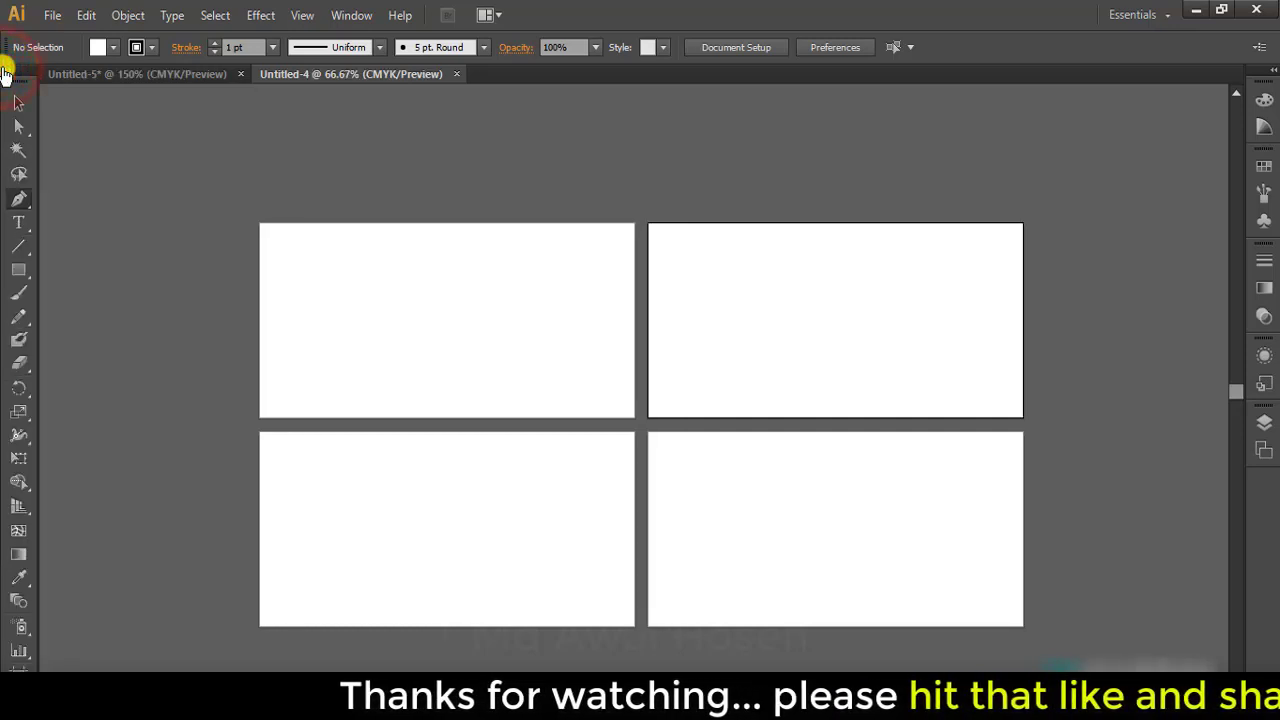
pyautogui.click(6, 72)
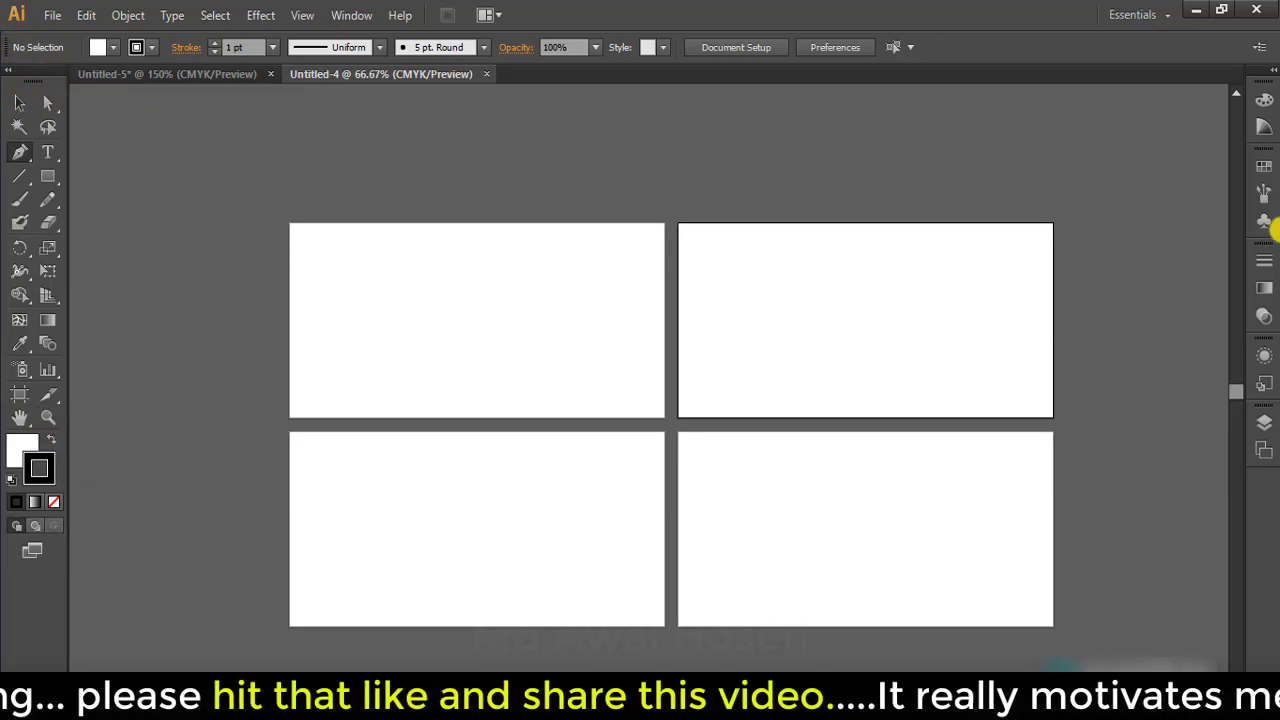
pyautogui.click(1266, 78)
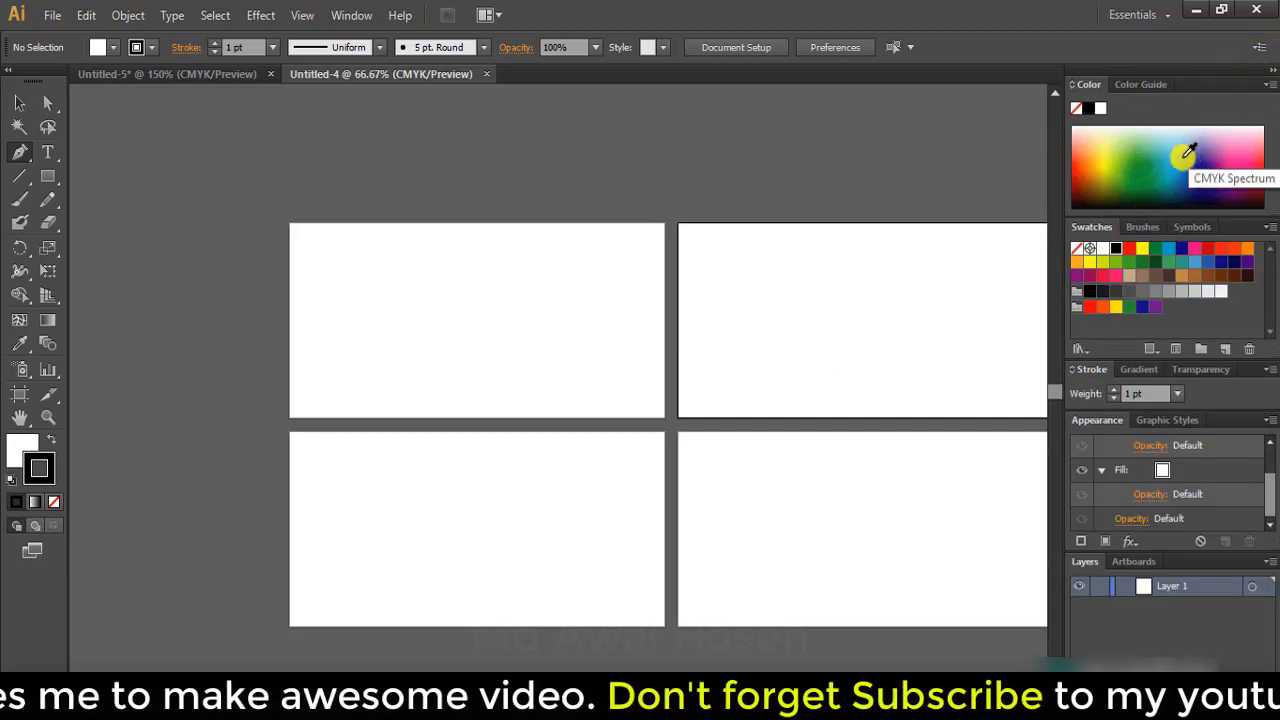
pyautogui.click(1264, 86)
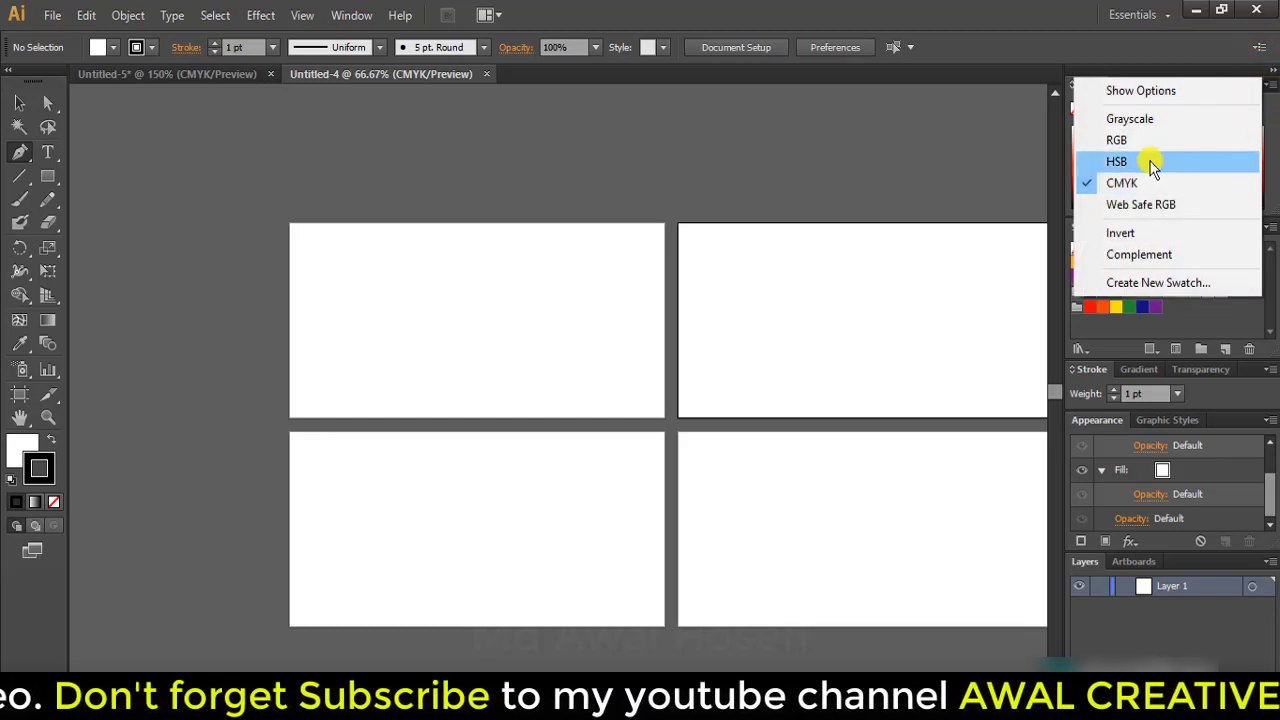
pyautogui.click(1193, 305)
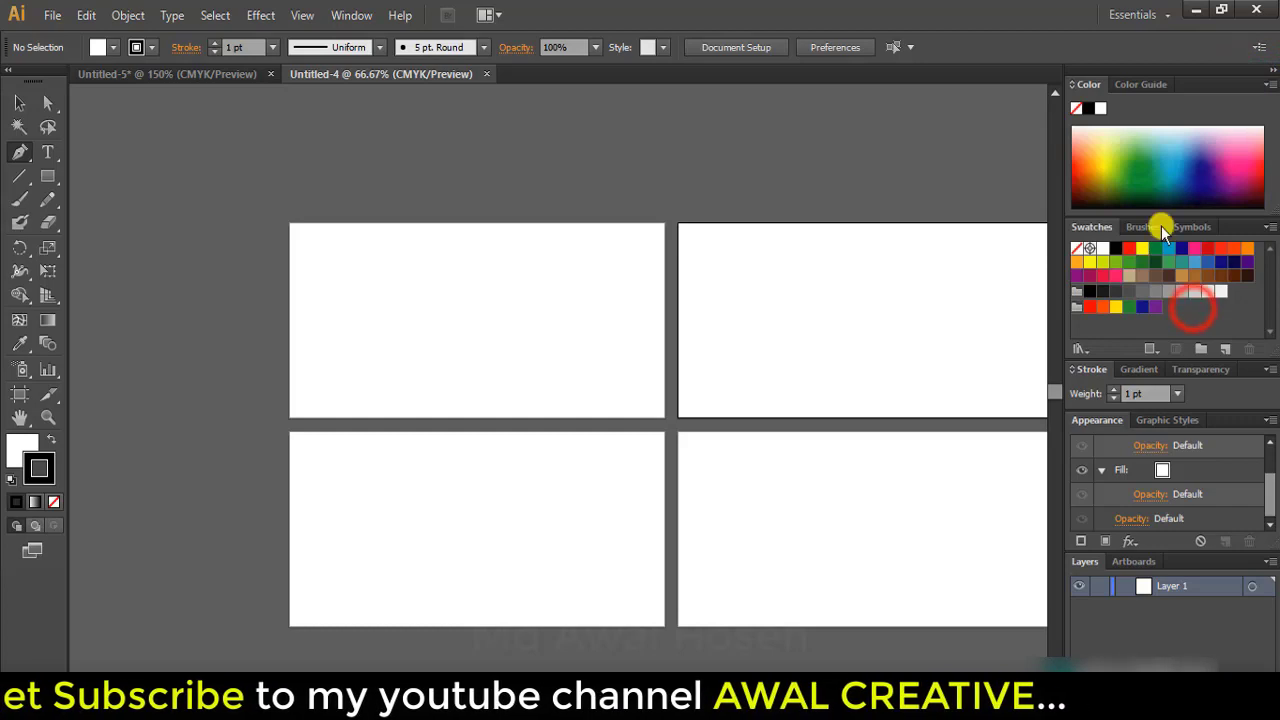
pyautogui.click(1266, 88)
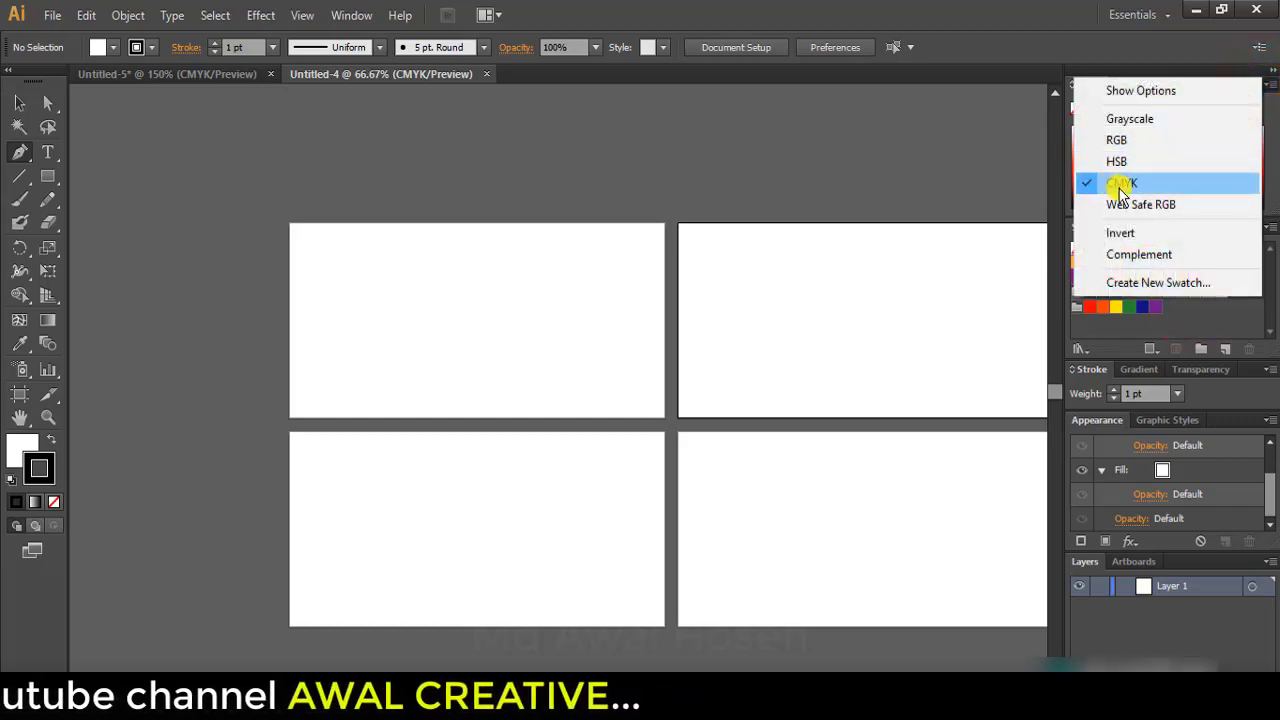
pyautogui.click(1183, 316)
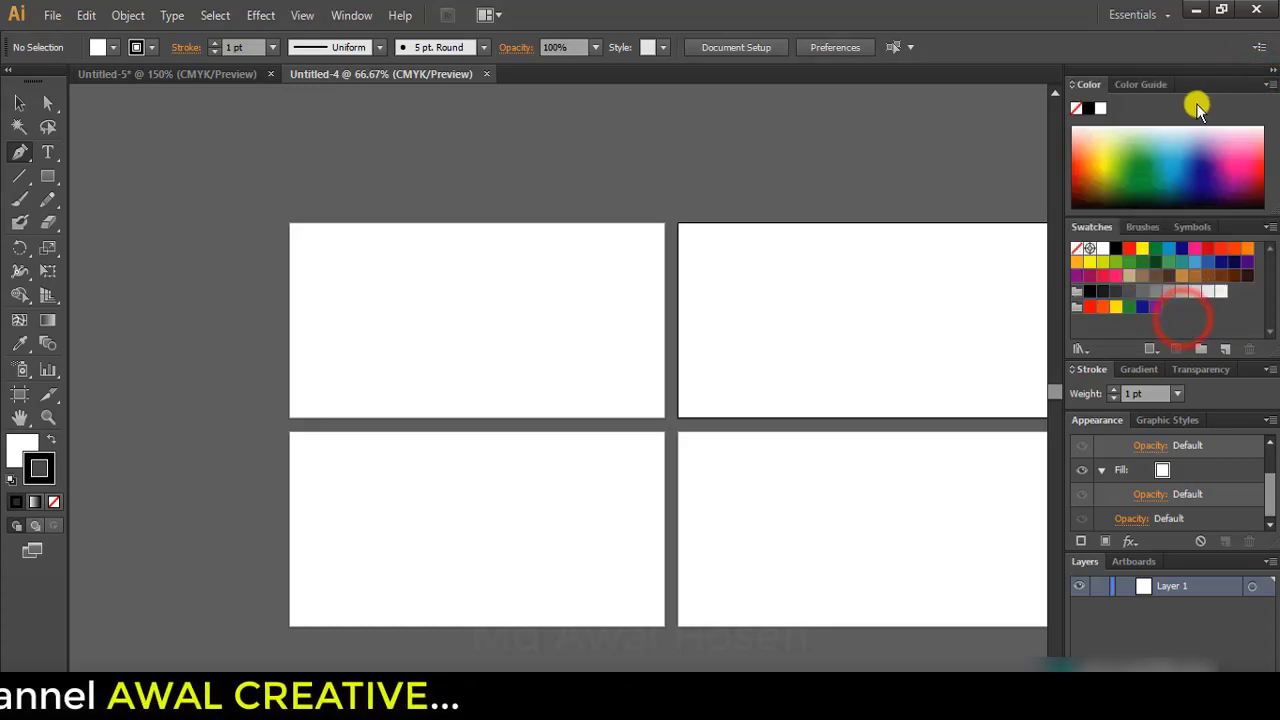
pyautogui.click(1270, 69)
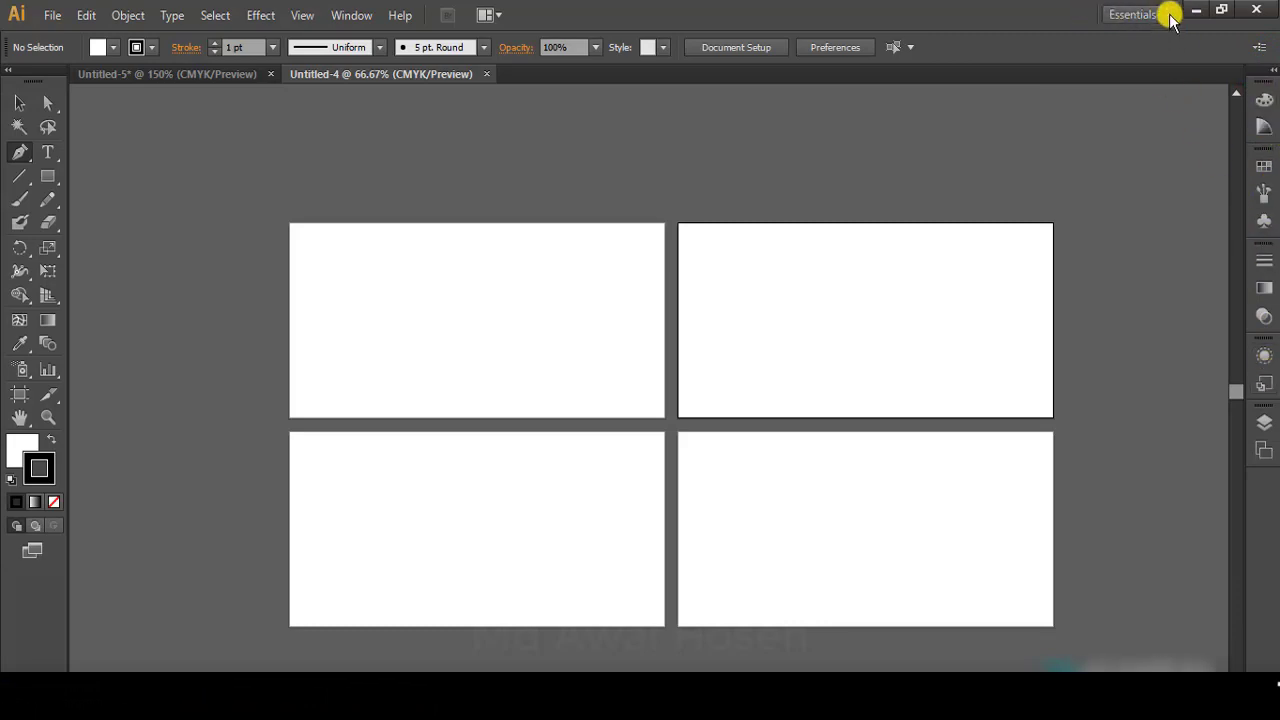
# - Browse the workspace presets and apply the Automation workspace
pyautogui.click(1125, 12)
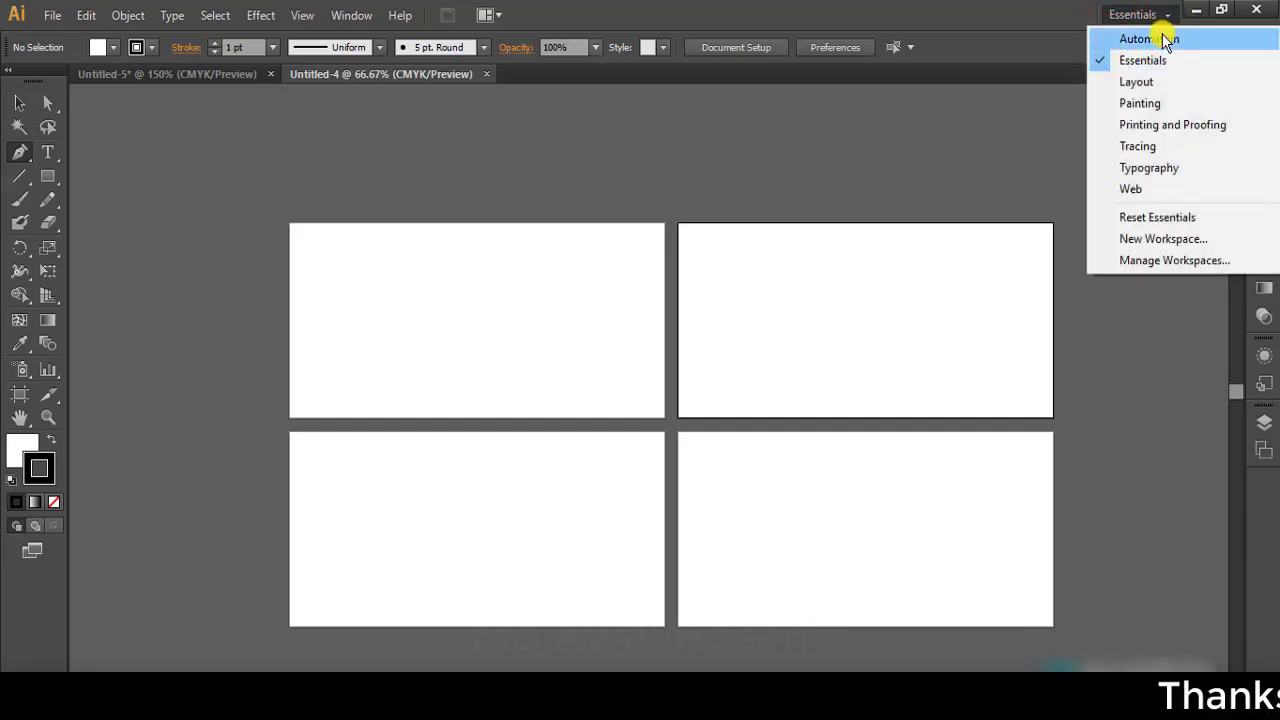
pyautogui.click(1140, 347)
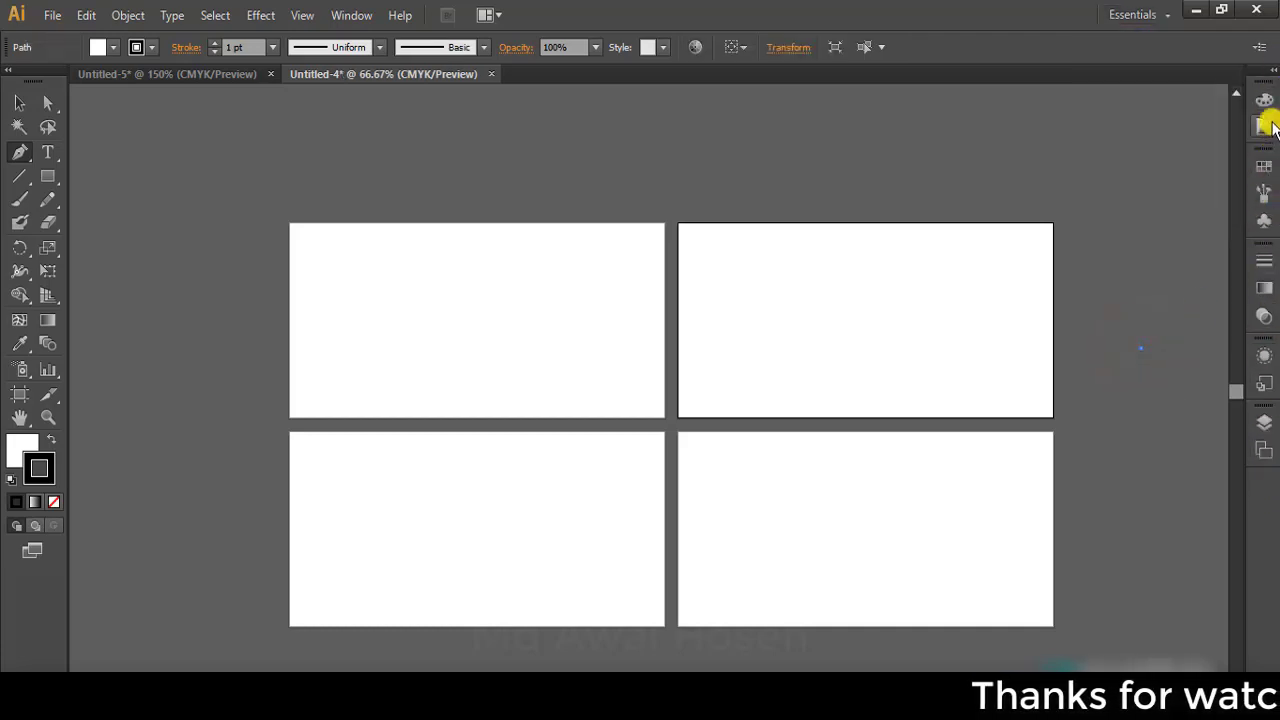
pyautogui.click(1163, 12)
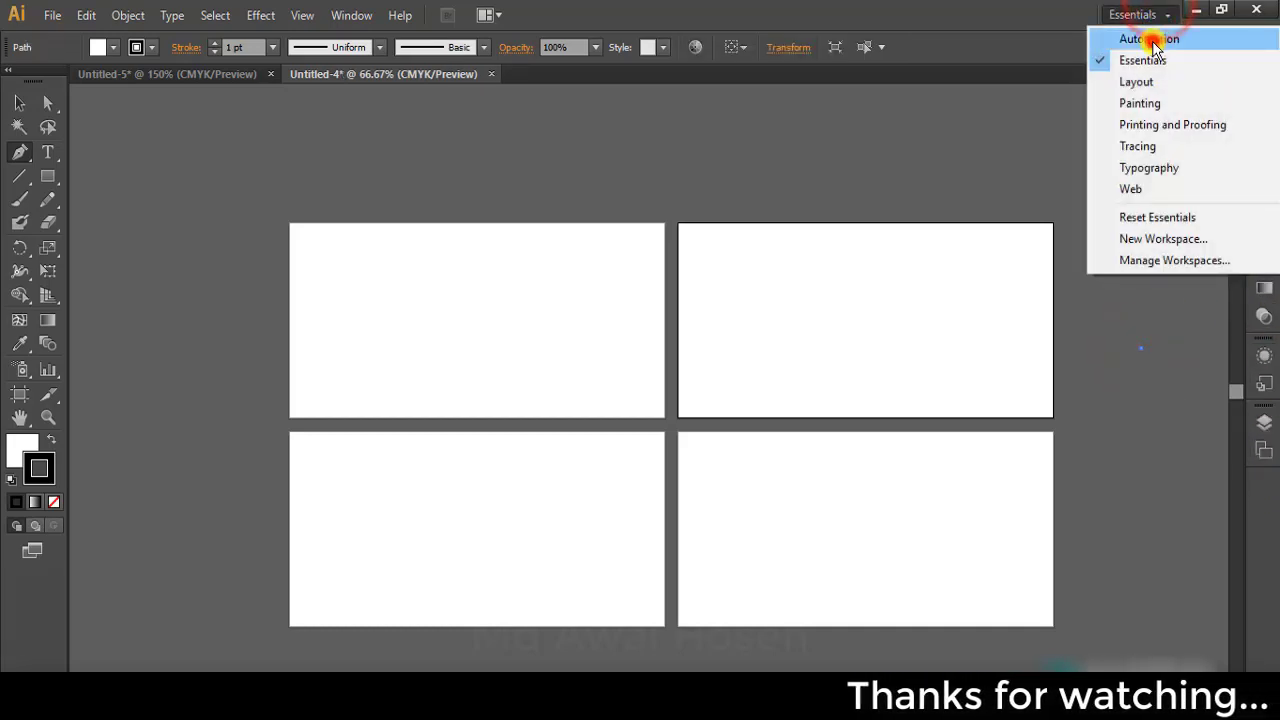
pyautogui.click(1152, 40)
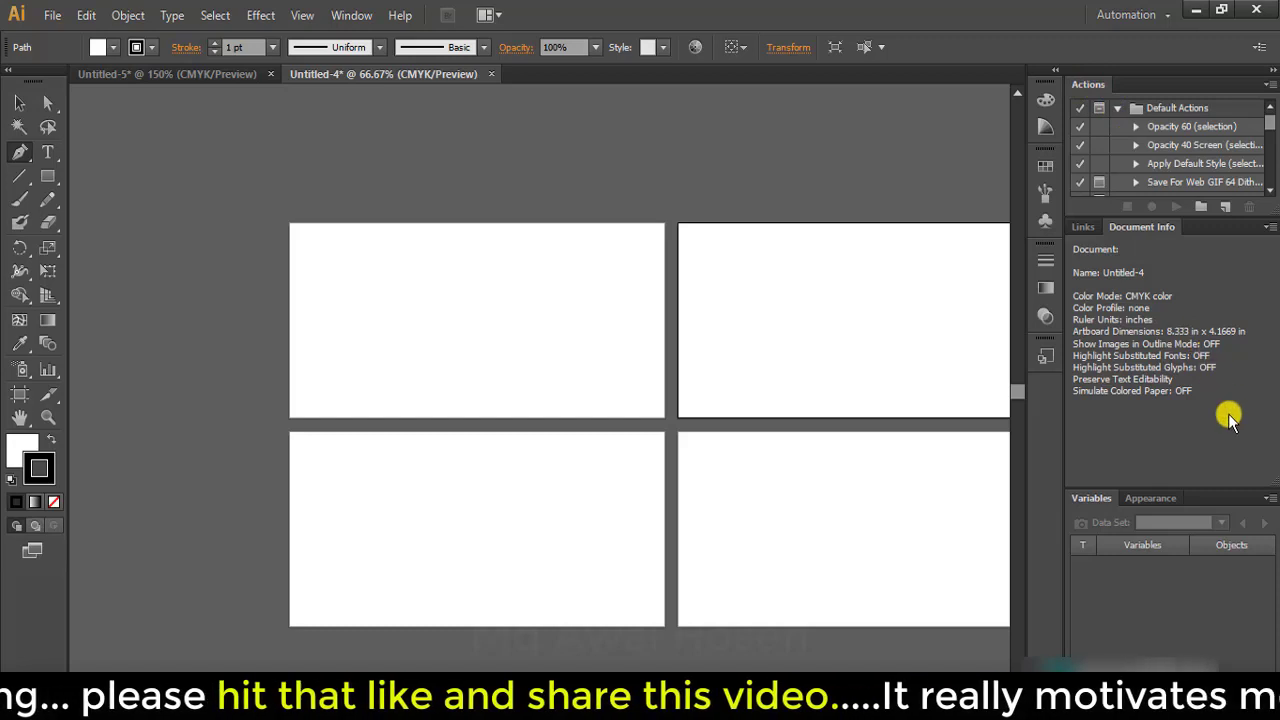
# - Switch back to Essentials, then settle on the Layout workspace
pyautogui.click(1161, 16)
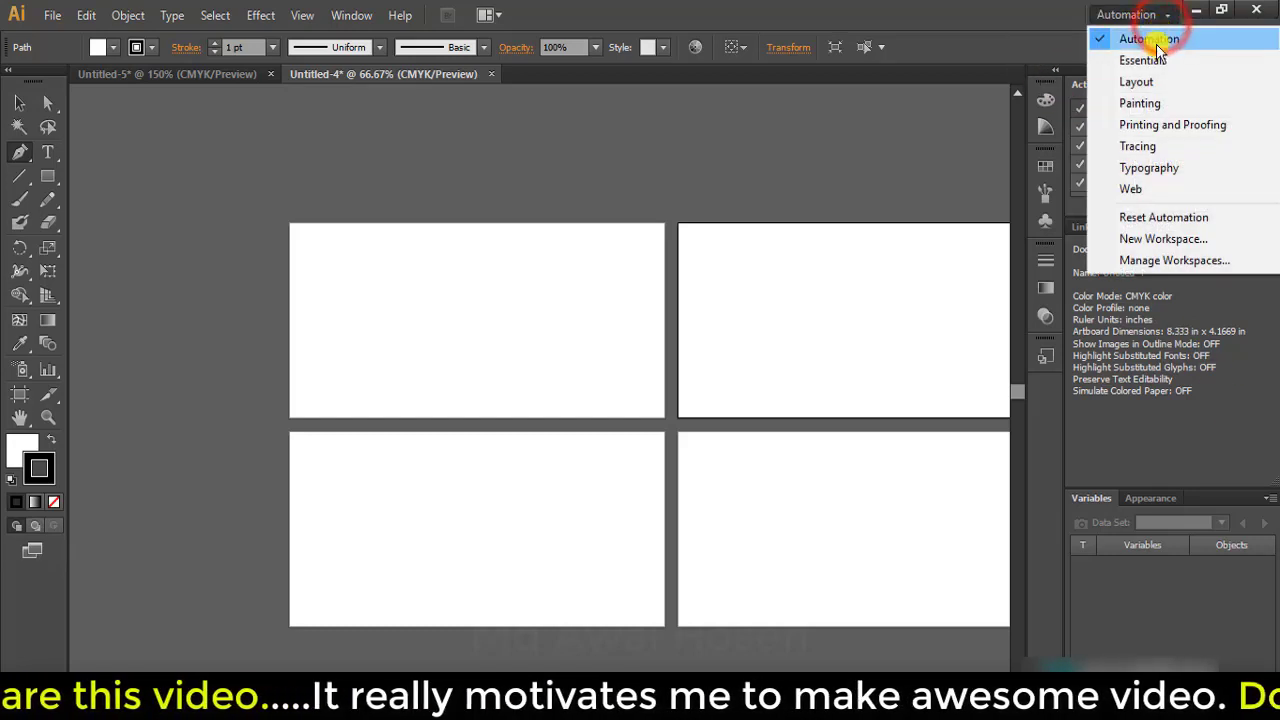
pyautogui.click(1158, 61)
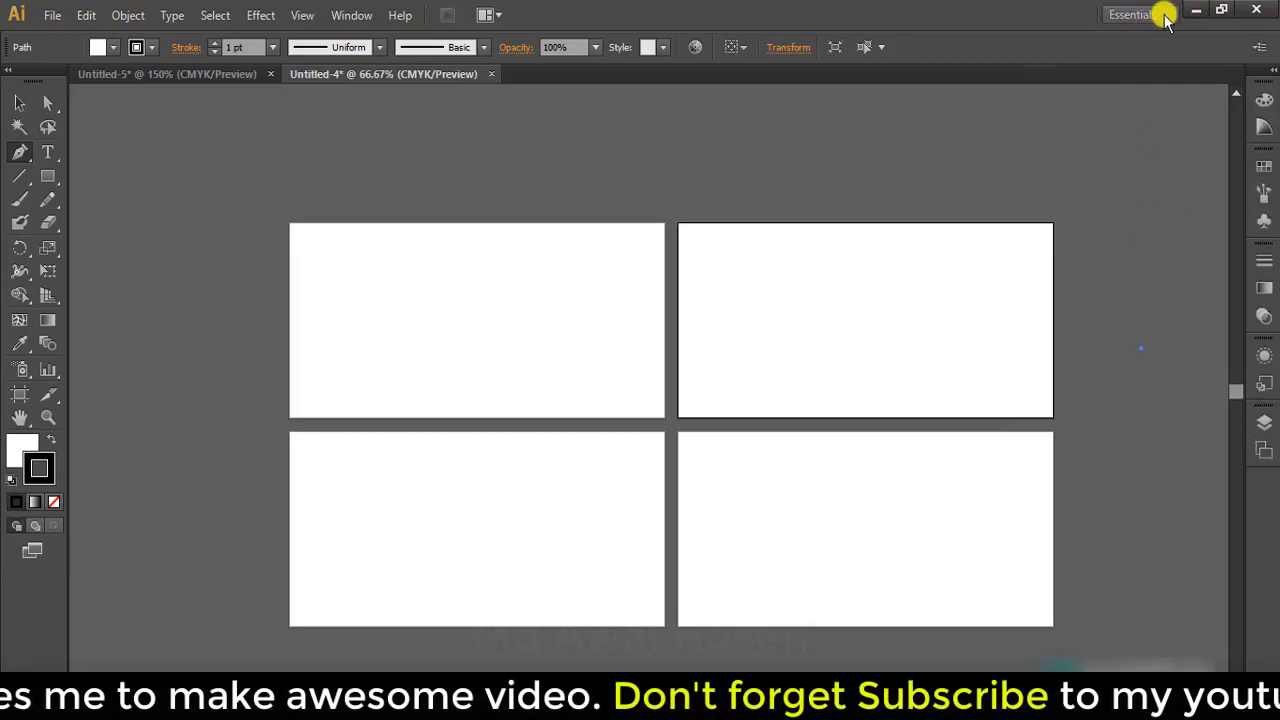
pyautogui.click(1164, 17)
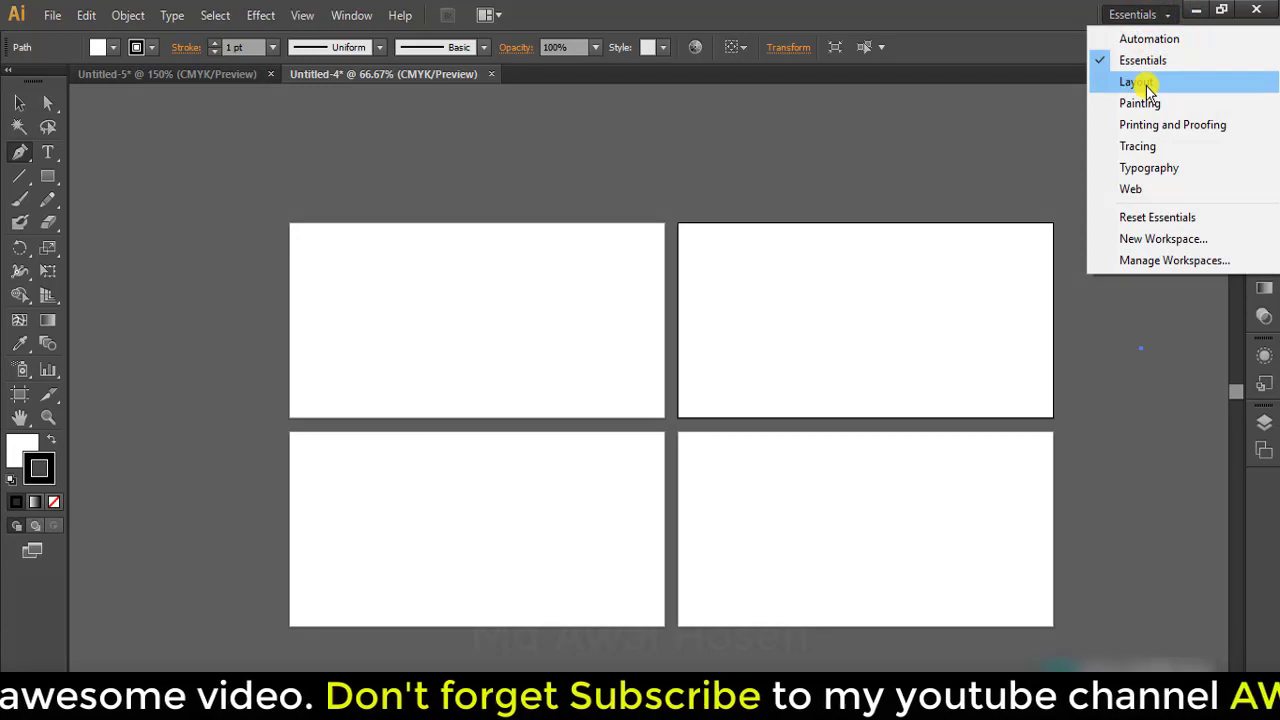
pyautogui.click(1146, 86)
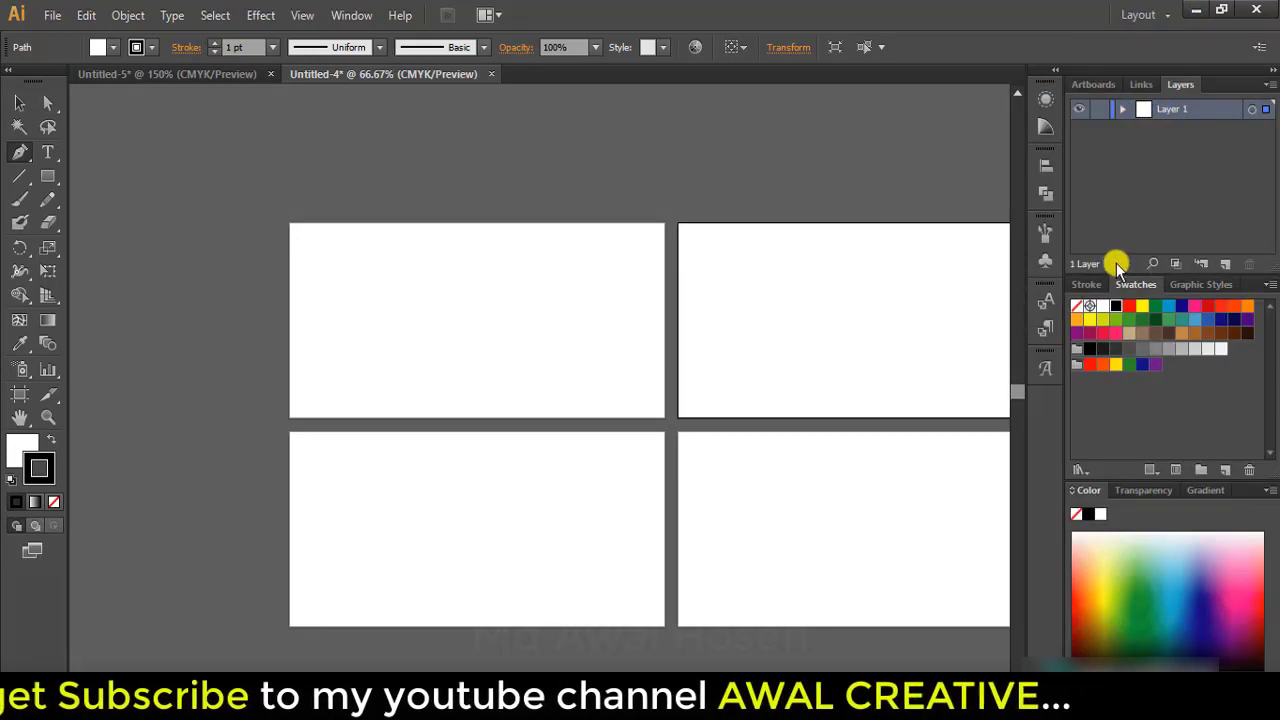
# - List the artboards and activate Artboard 1, Artboard 4, then Artboard 3
pyautogui.click(1114, 268)
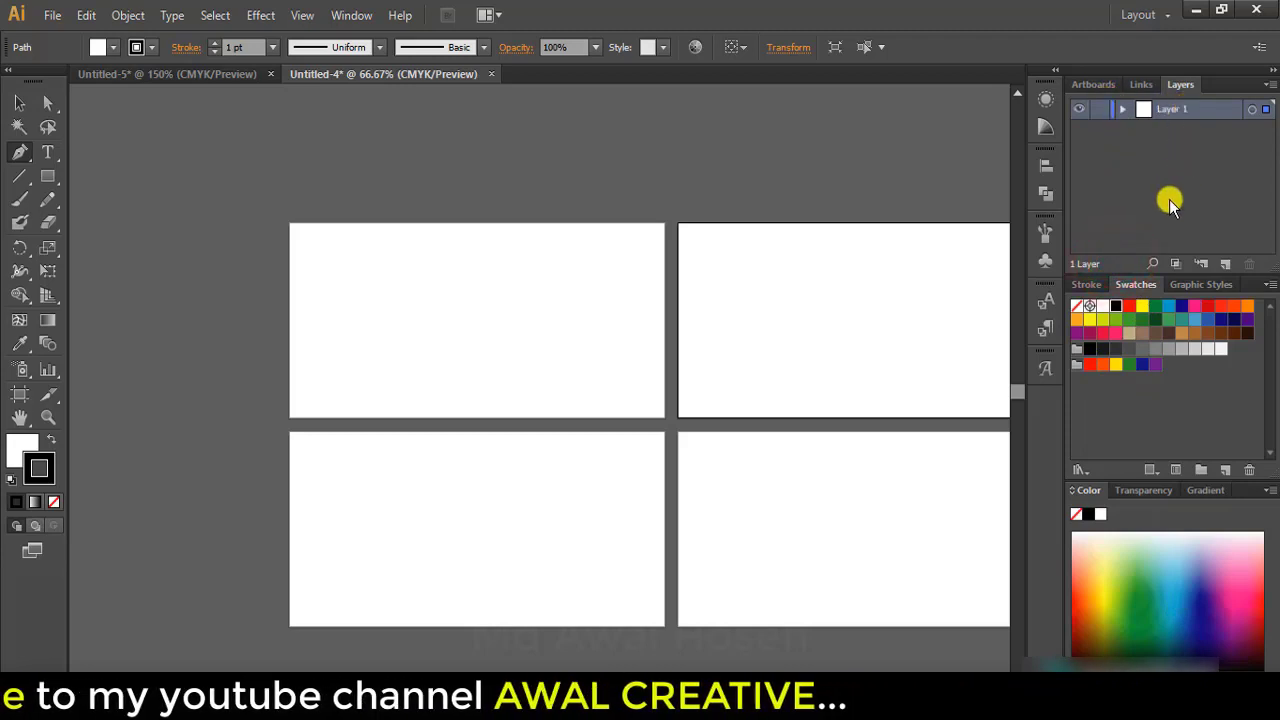
pyautogui.click(1090, 80)
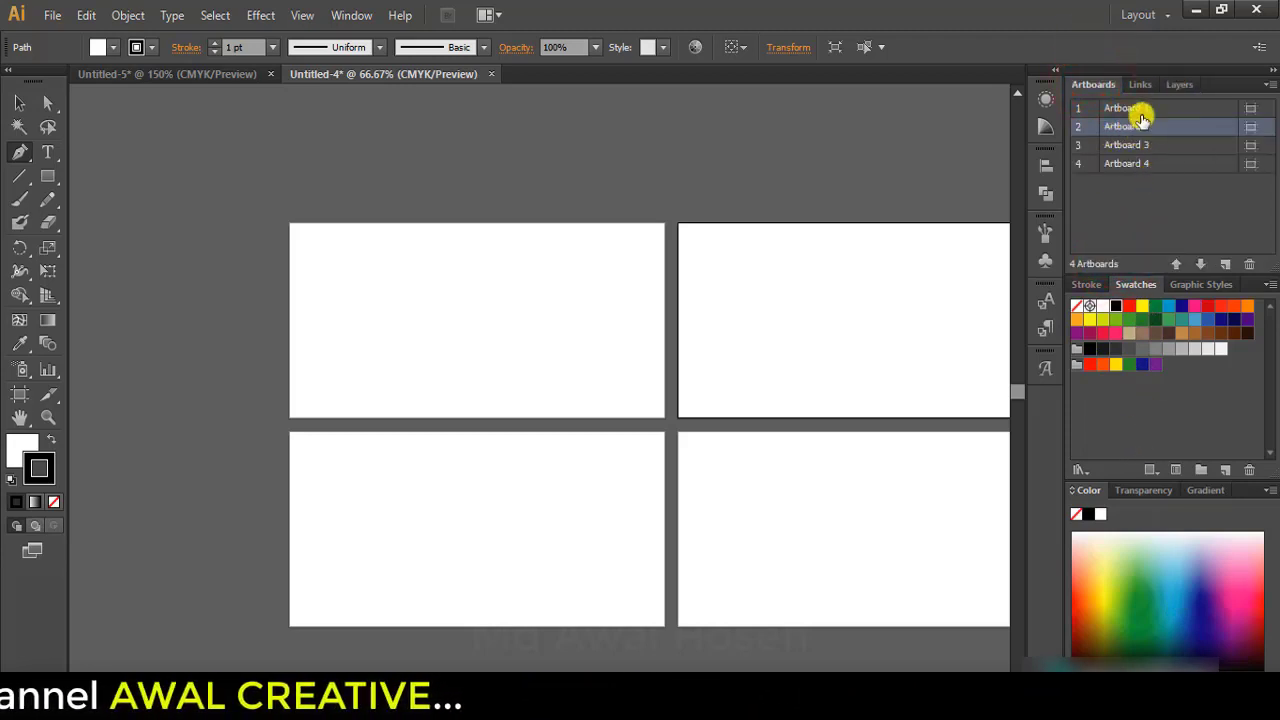
pyautogui.click(1141, 108)
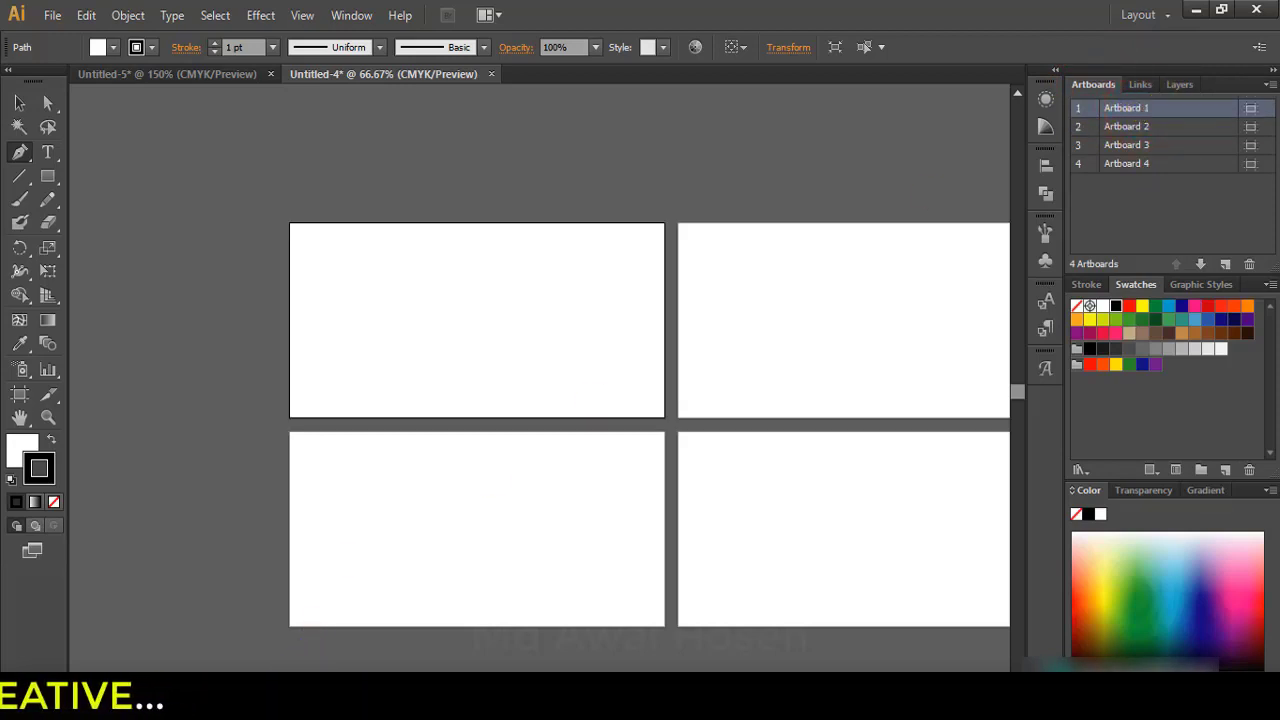
pyautogui.click(1127, 165)
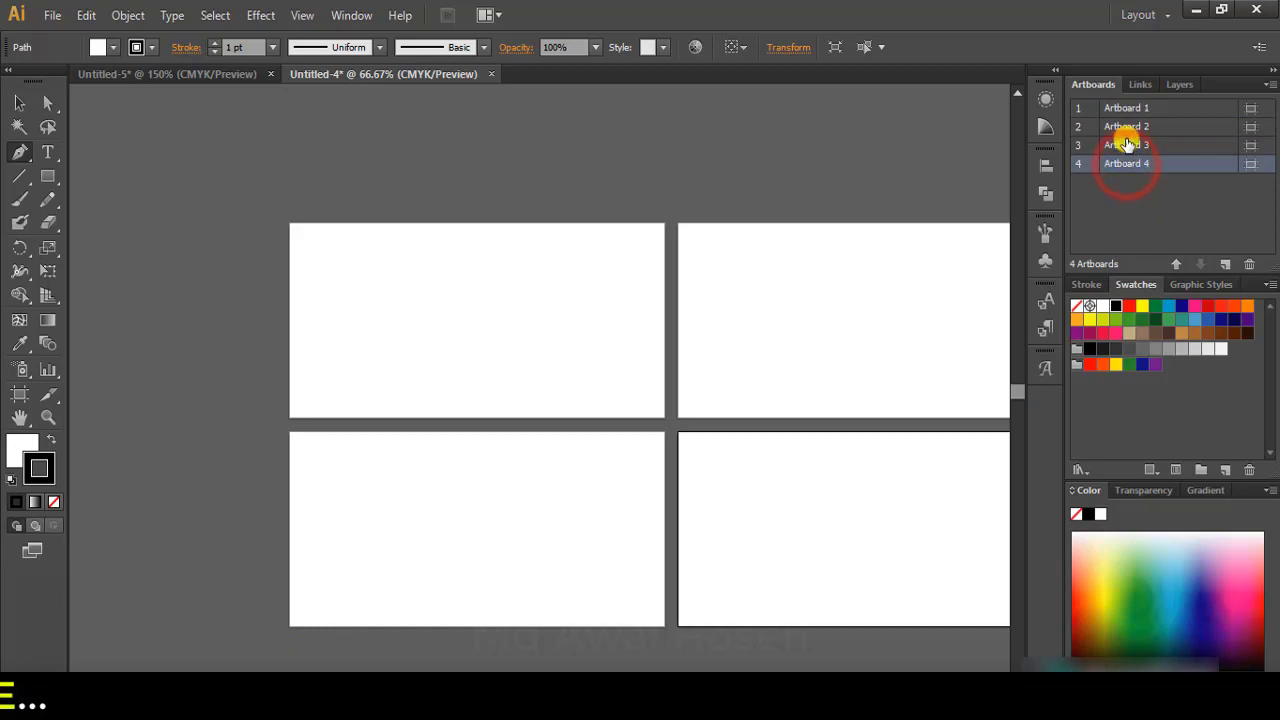
pyautogui.click(1125, 146)
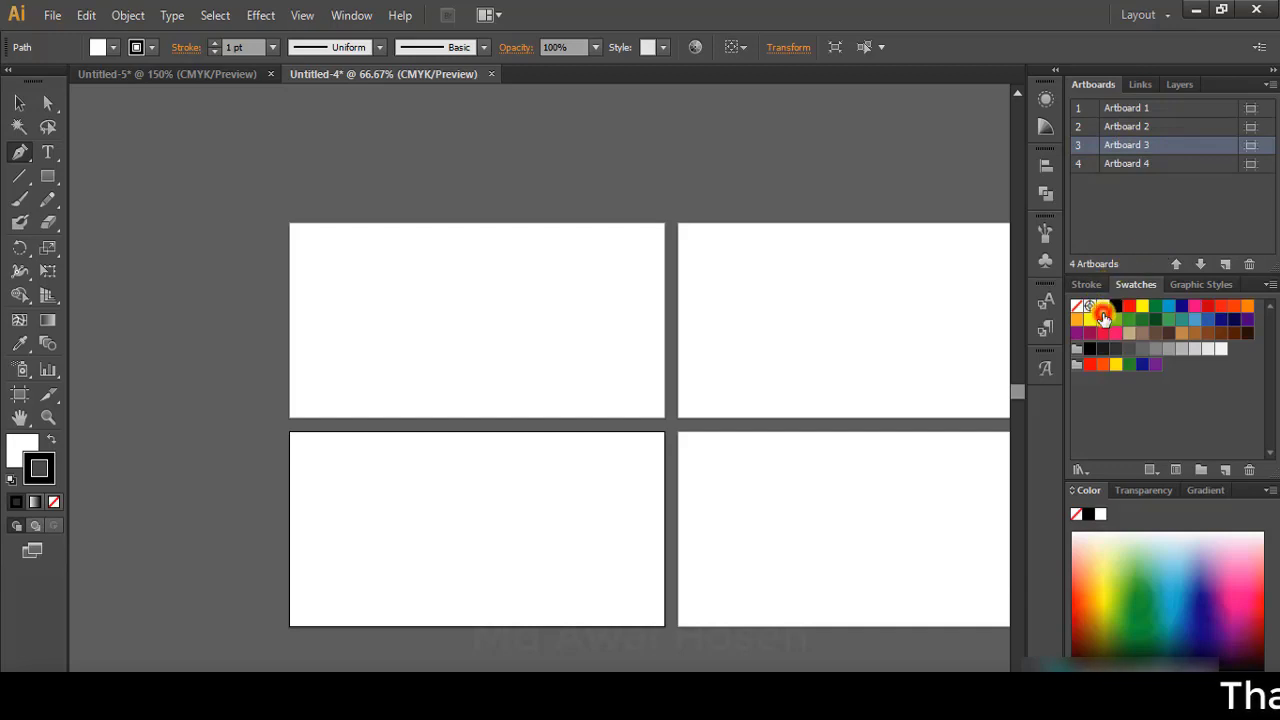
# - Set a green stroke, try a pen curve on Artboard 1, and undo it
pyautogui.click(1103, 316)
pyautogui.click(1142, 320)
pyautogui.moveTo(612, 270); pyautogui.dragTo(630, 332)
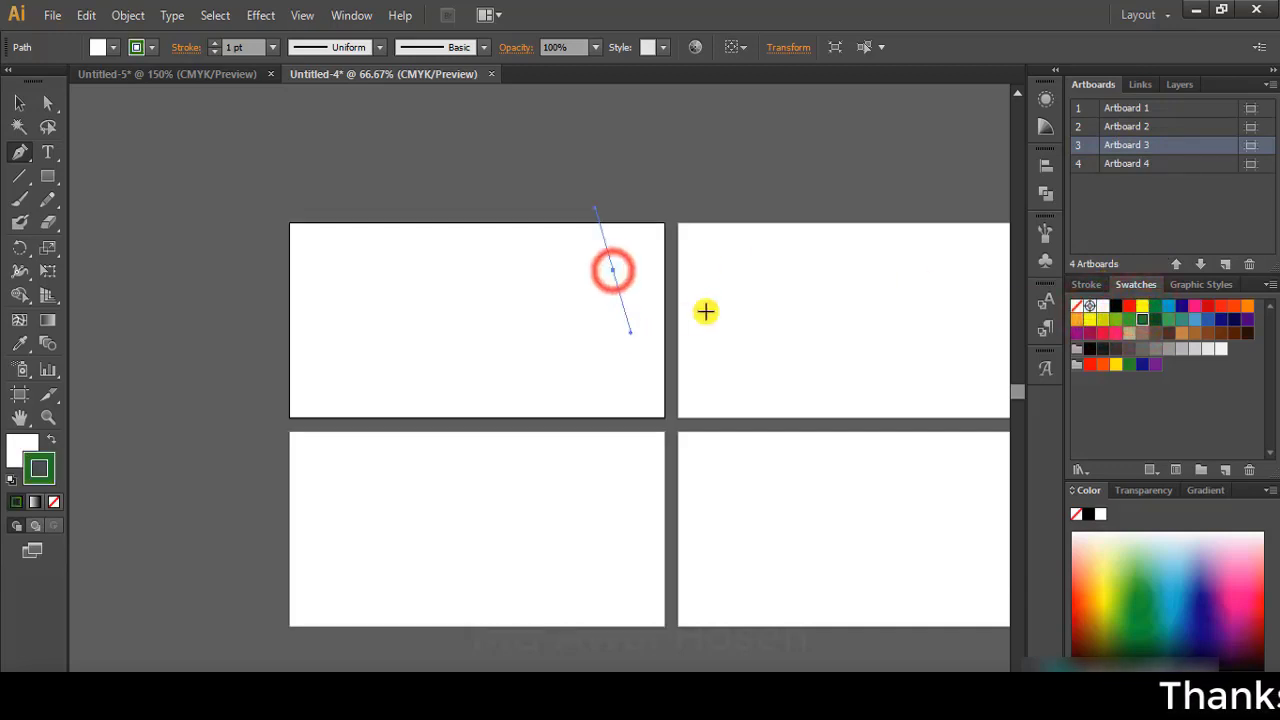
pyautogui.hotkey('ctrl', 'z')
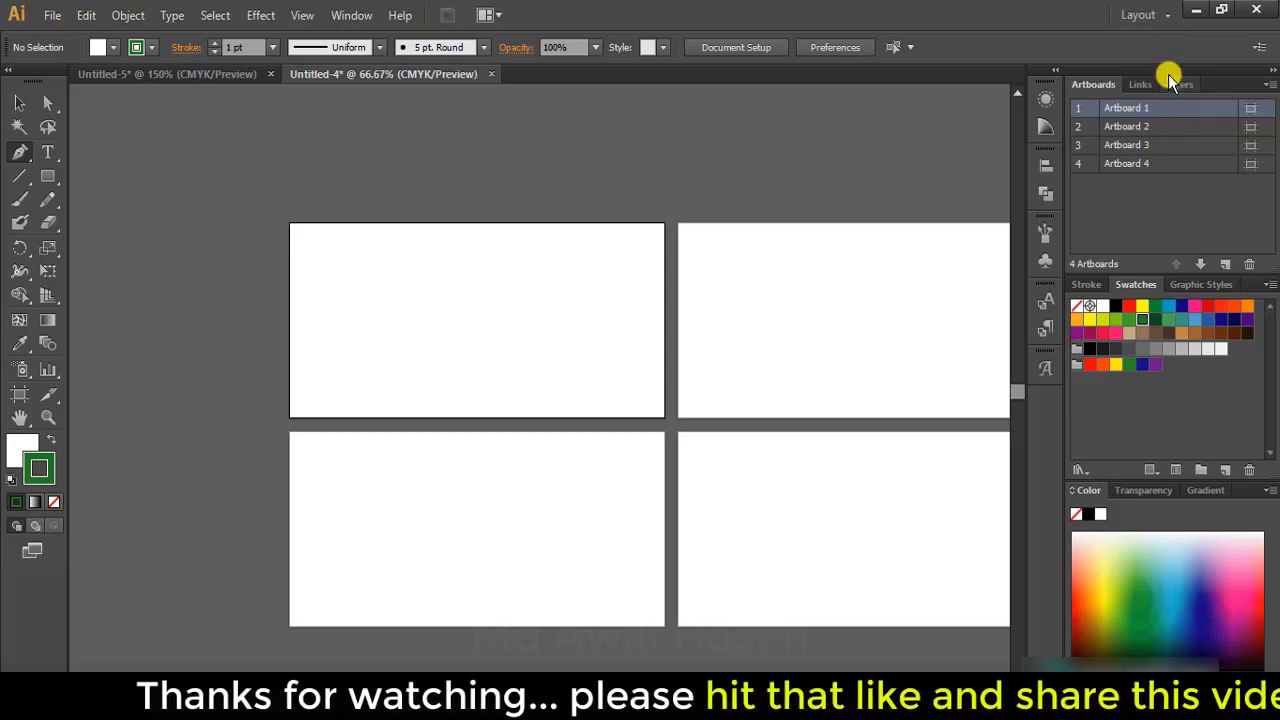
# - Apply the Painting workspace, scroll its Brushes panel, then switch to Printing and Proofing
pyautogui.click(1163, 16)
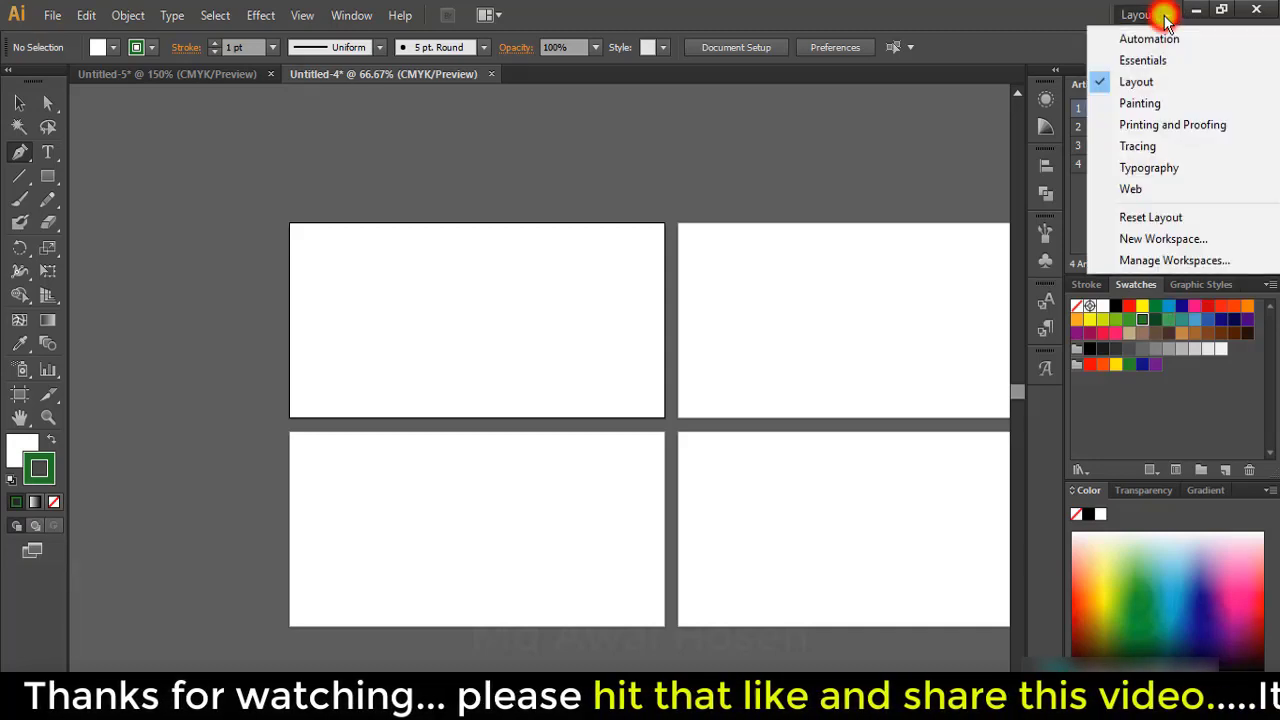
pyautogui.click(1140, 104)
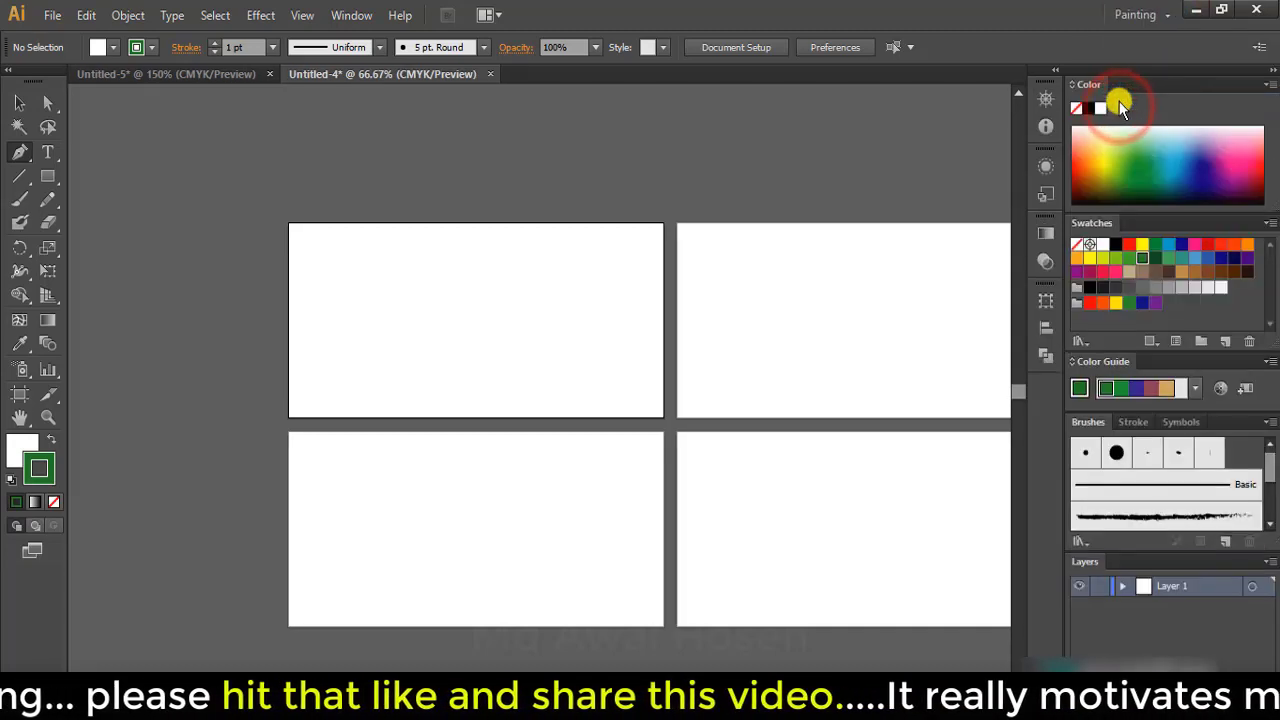
pyautogui.scroll(-5, 1181, 497)
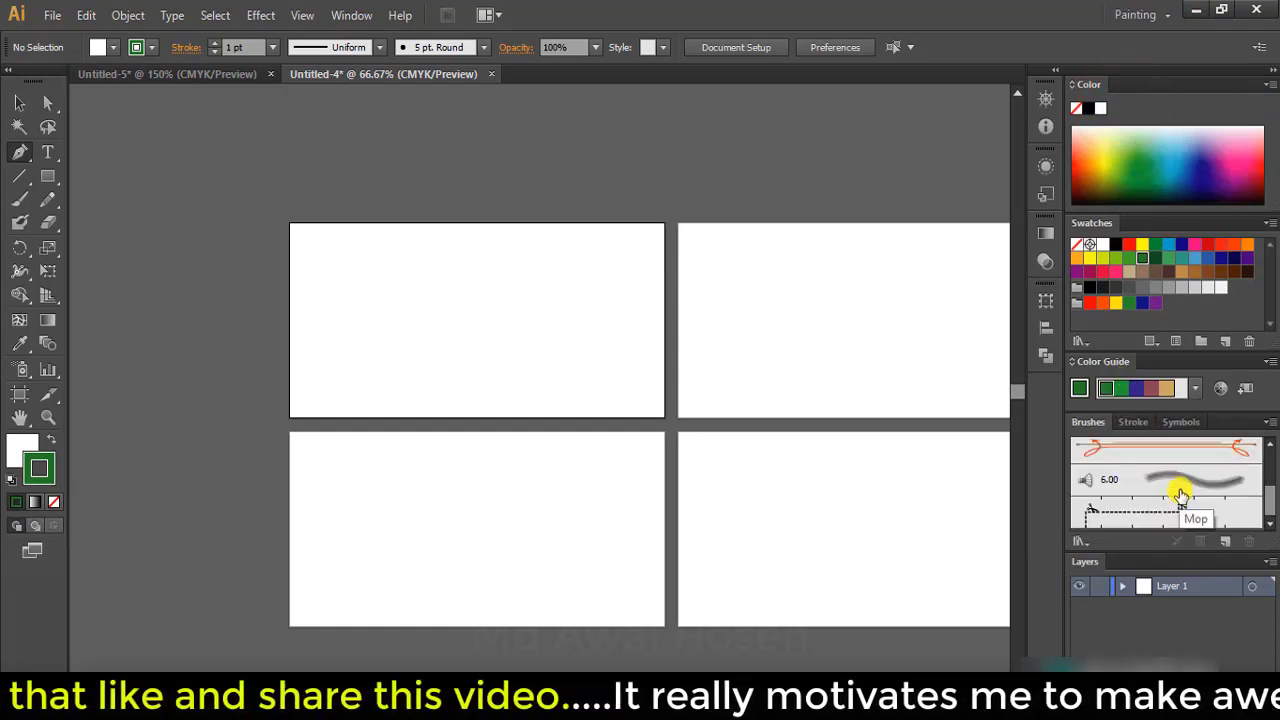
pyautogui.scroll(5, 1161, 471)
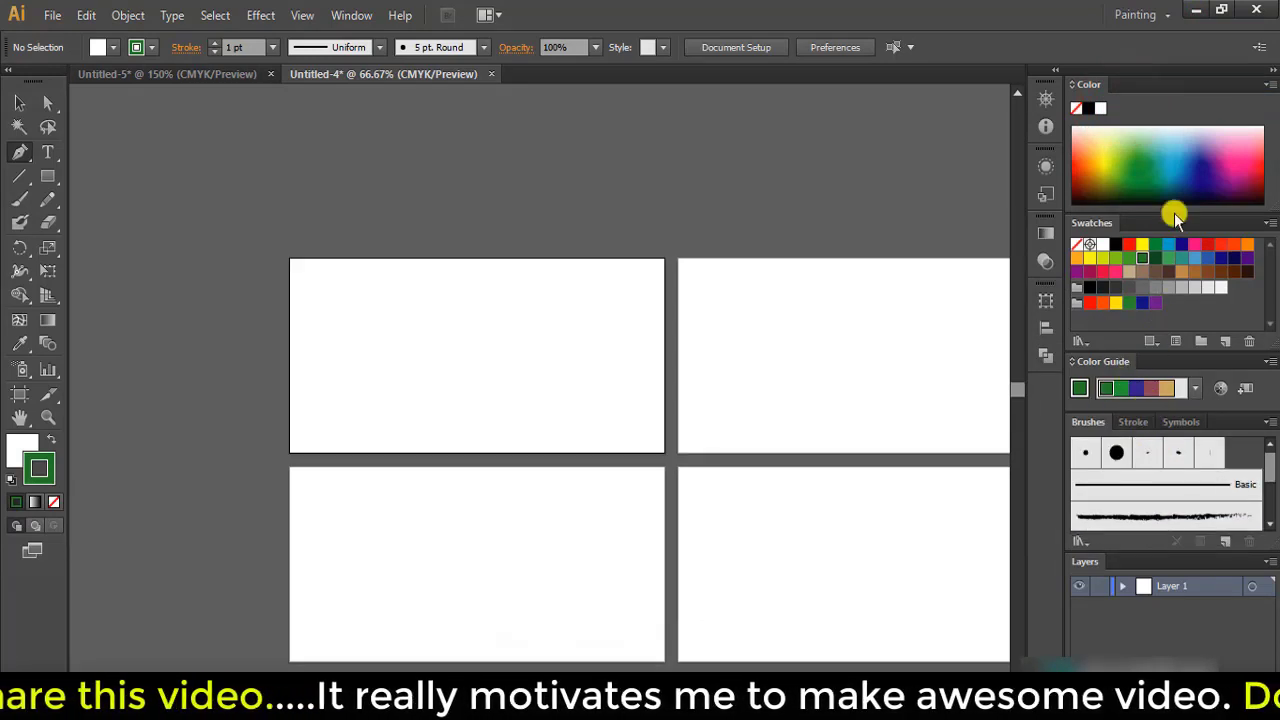
pyautogui.click(1160, 18)
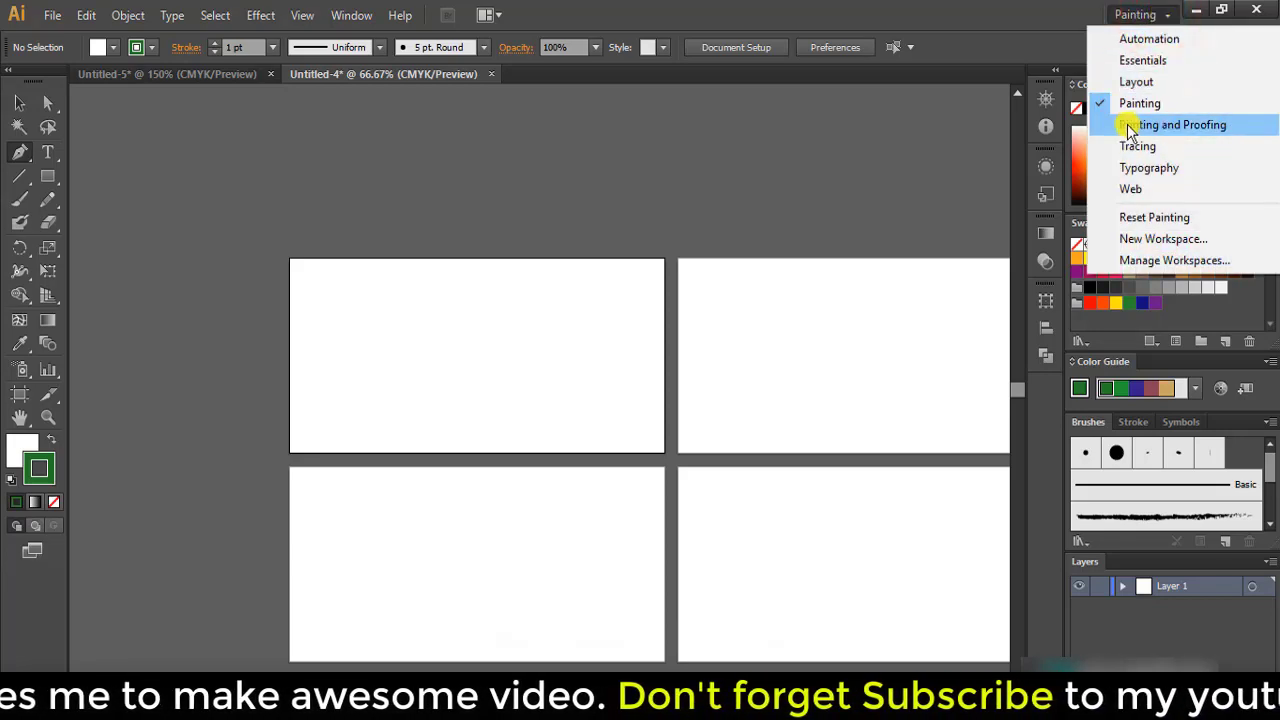
pyautogui.click(1184, 127)
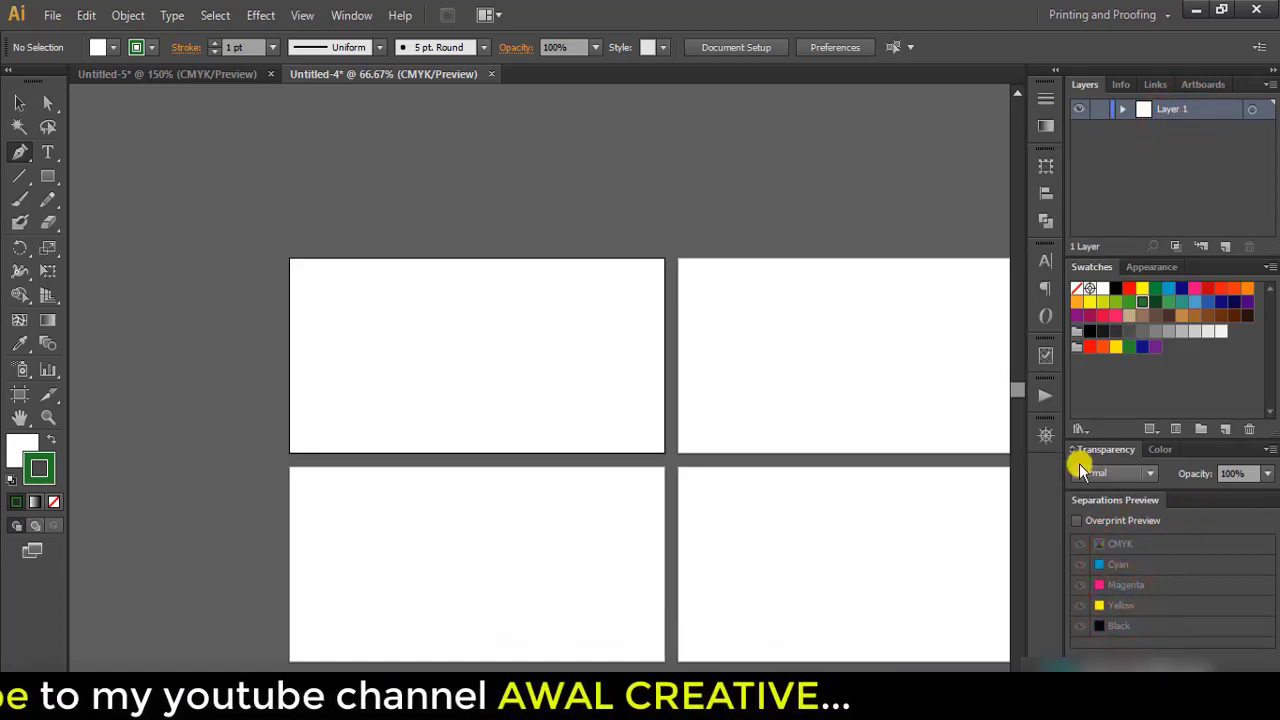
# - Reapply the Tracing workspace and pan across the four artboards with the Navigator
pyautogui.click(1118, 15)
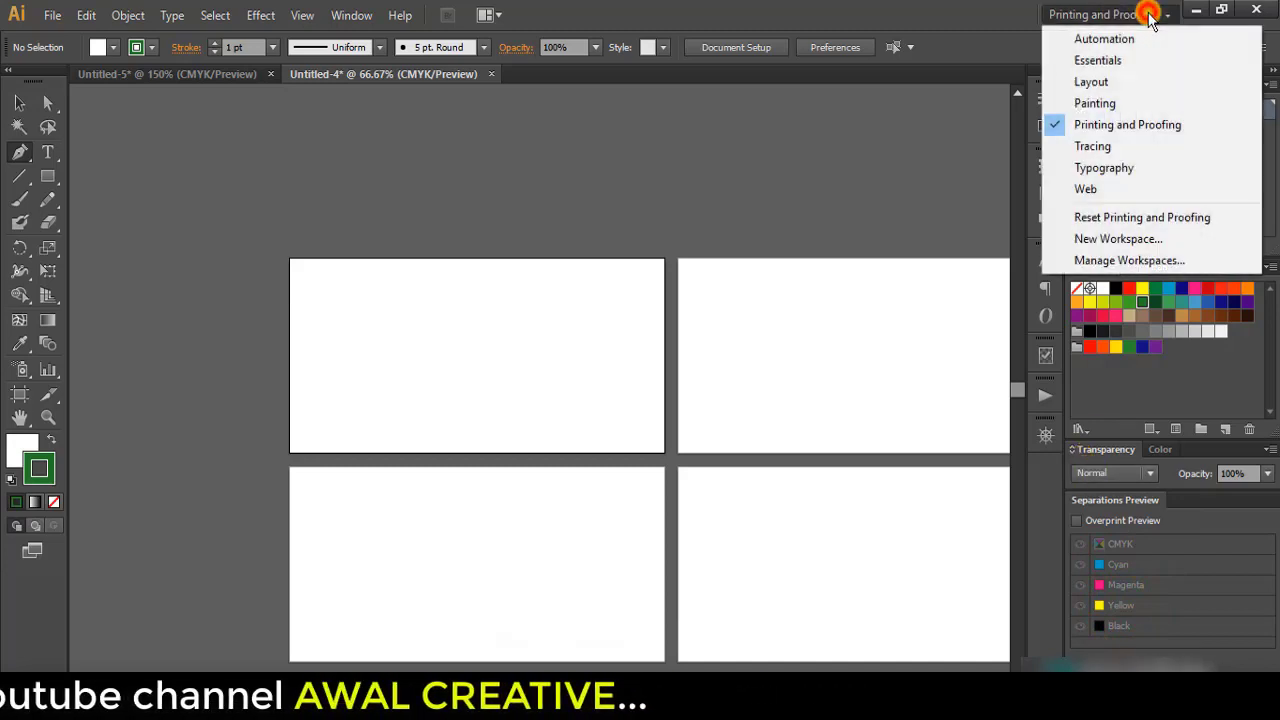
pyautogui.click(1116, 148)
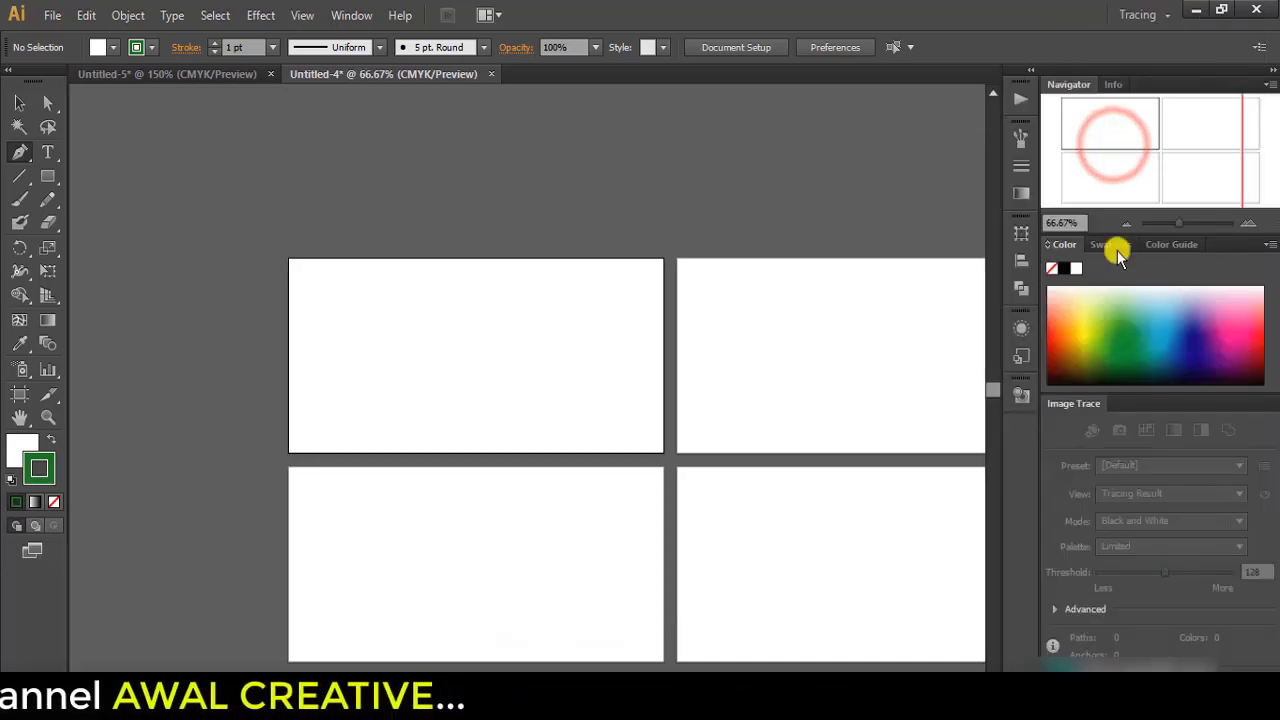
pyautogui.moveTo(1180, 130)
pyautogui.mouseDown()
pyautogui.moveTo(1171, 177)
pyautogui.moveTo(1123, 166)
pyautogui.moveTo(1126, 134)
pyautogui.moveTo(1196, 124)
pyautogui.moveTo(1174, 163)
pyautogui.moveTo(1114, 177)
pyautogui.moveTo(1112, 106)
pyautogui.mouseUp()
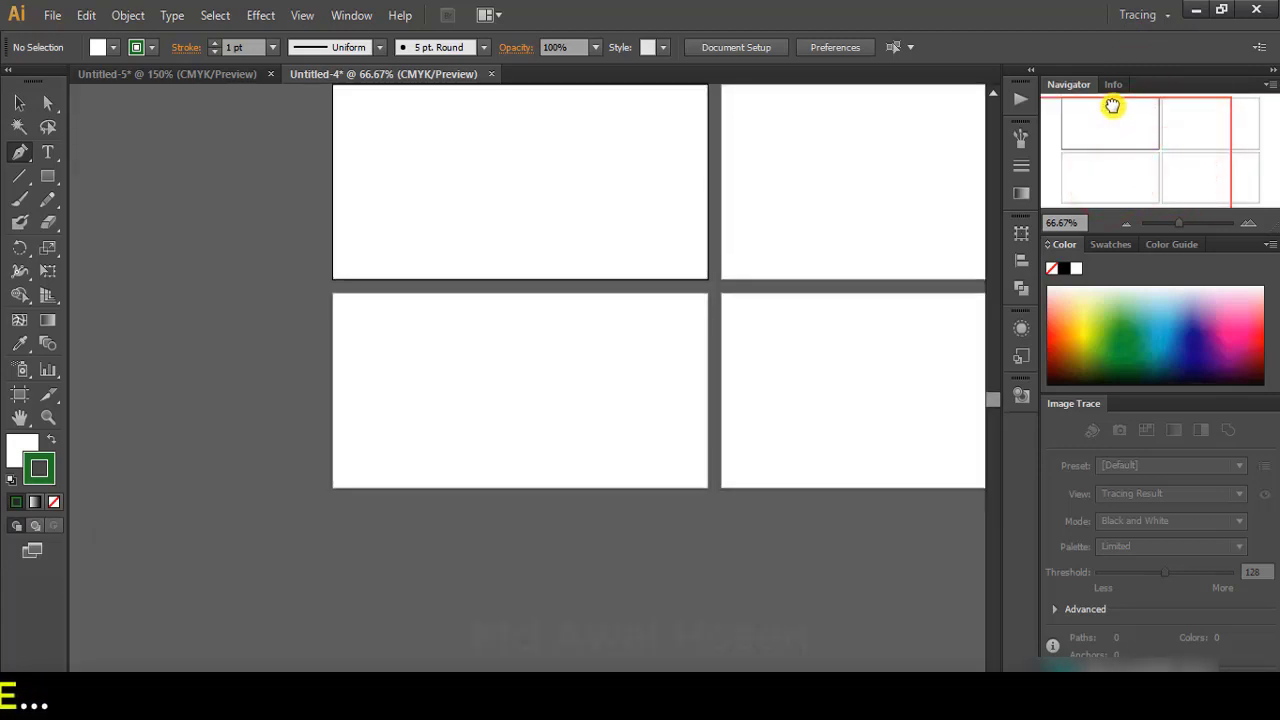
# - Draw a vertical pen line through Artboards 4 and 2, then switch to Typography
pyautogui.click(1148, 15)
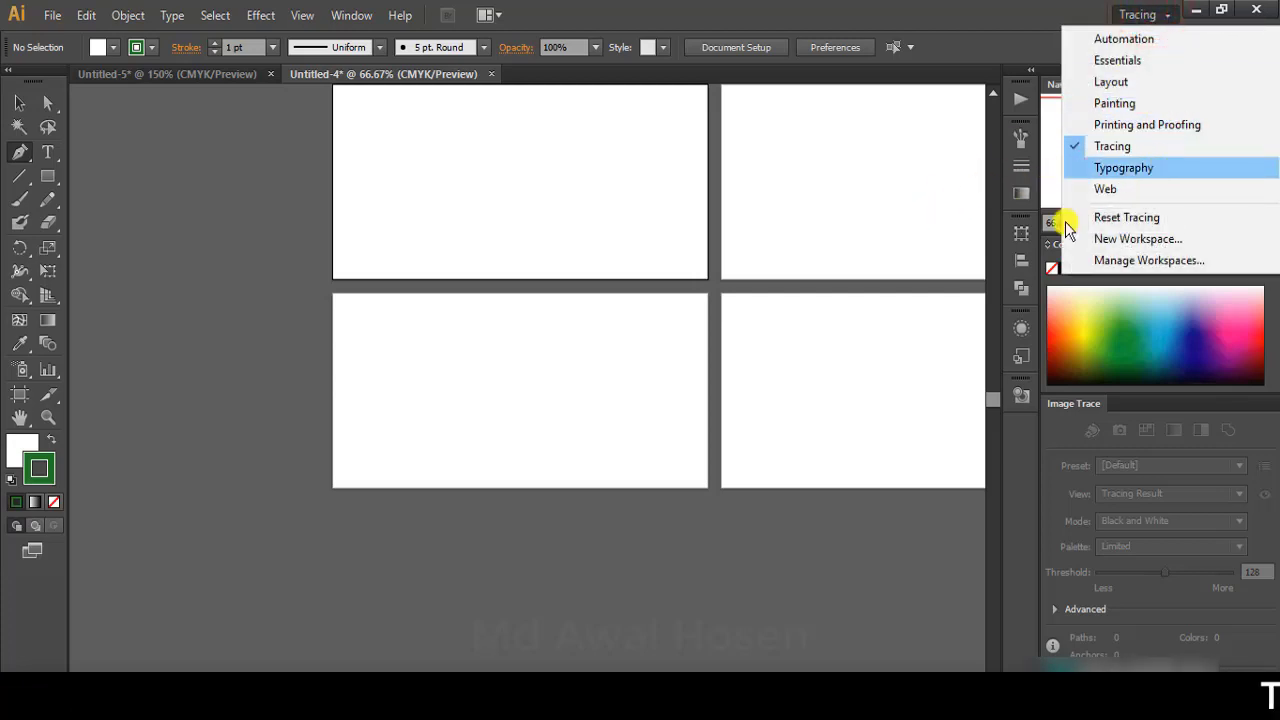
pyautogui.click(914, 400)
pyautogui.scroll(1, 914, 246)
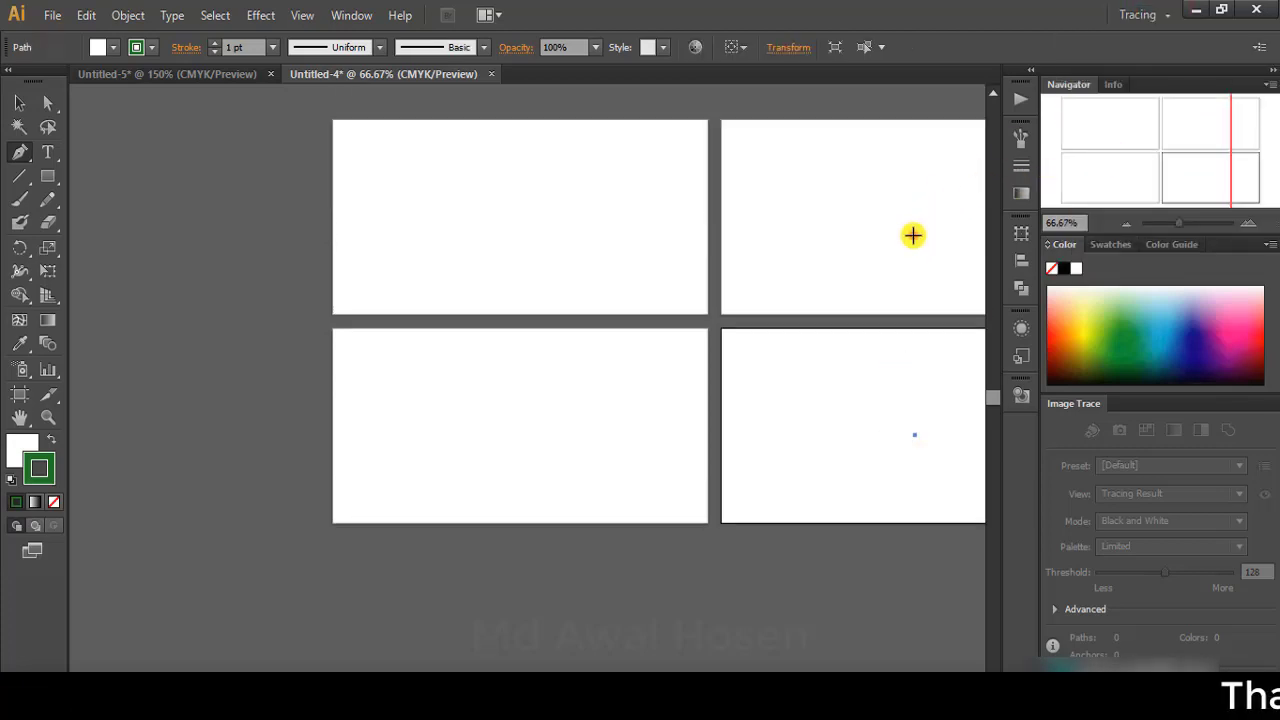
pyautogui.click(912, 235)
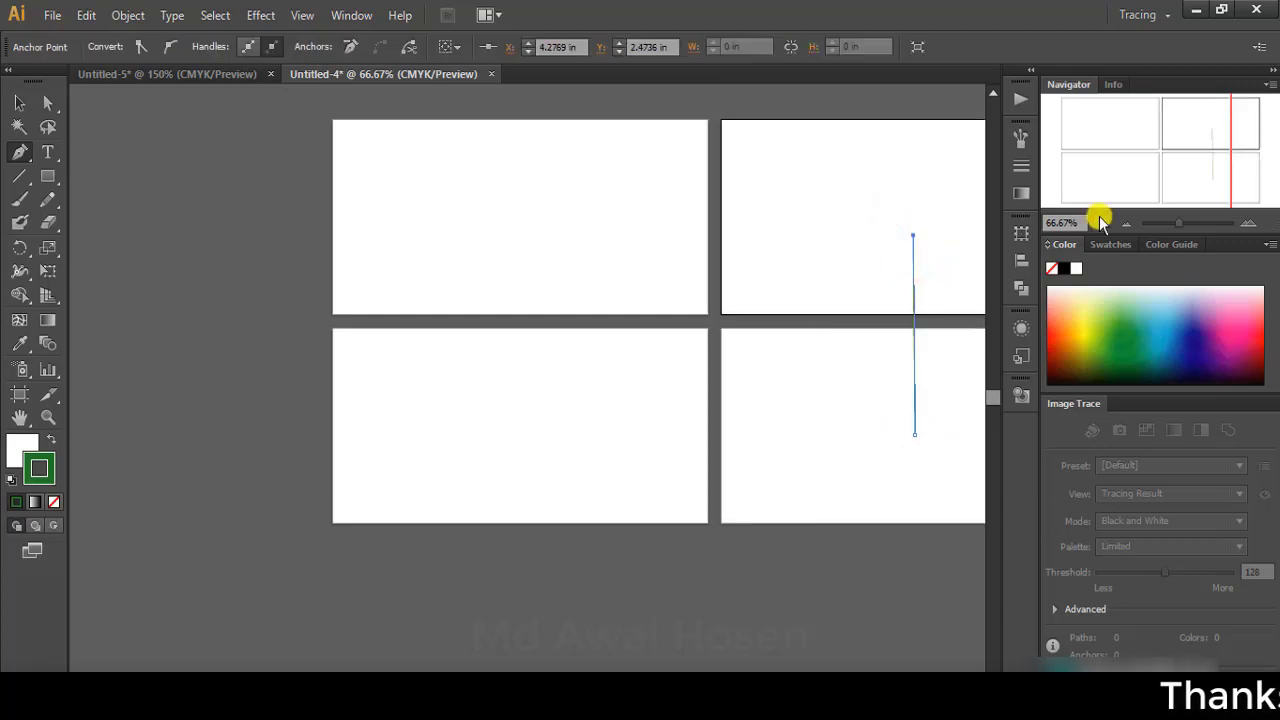
pyautogui.click(1140, 15)
pyautogui.click(1131, 170)
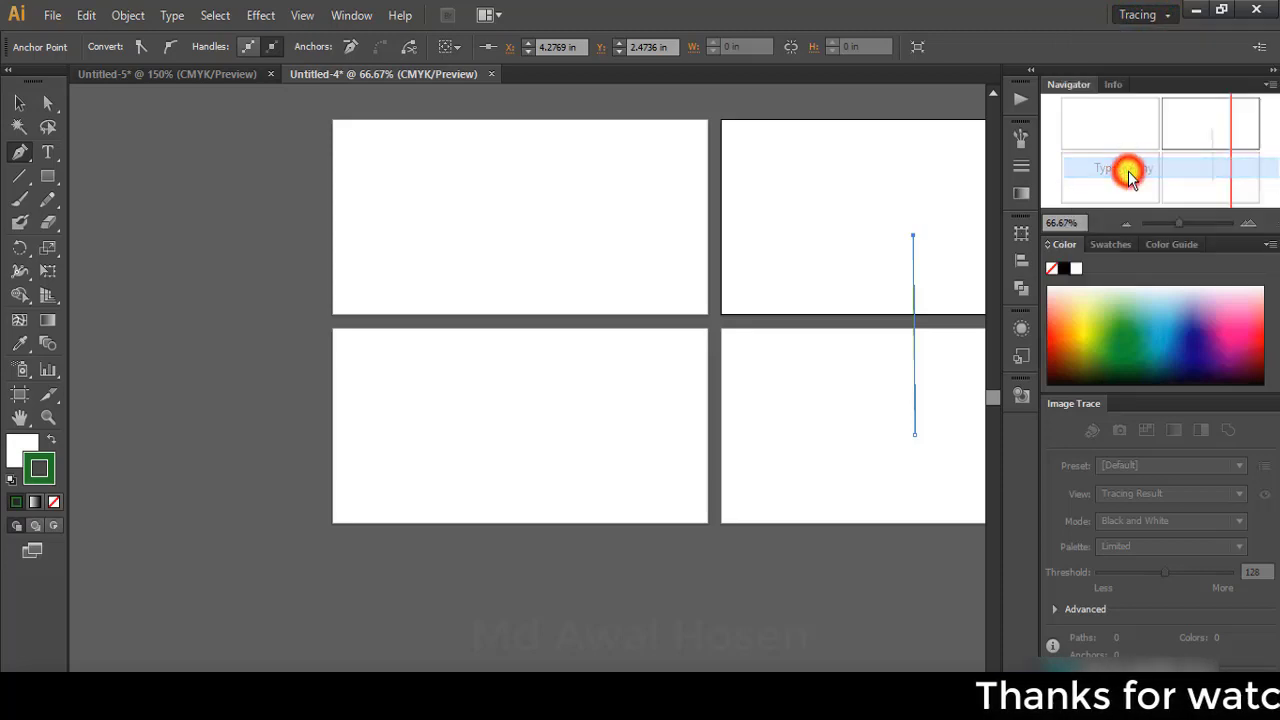
# - Apply the Web workspace and reset it to its default panel arrangement
pyautogui.click(1127, 15)
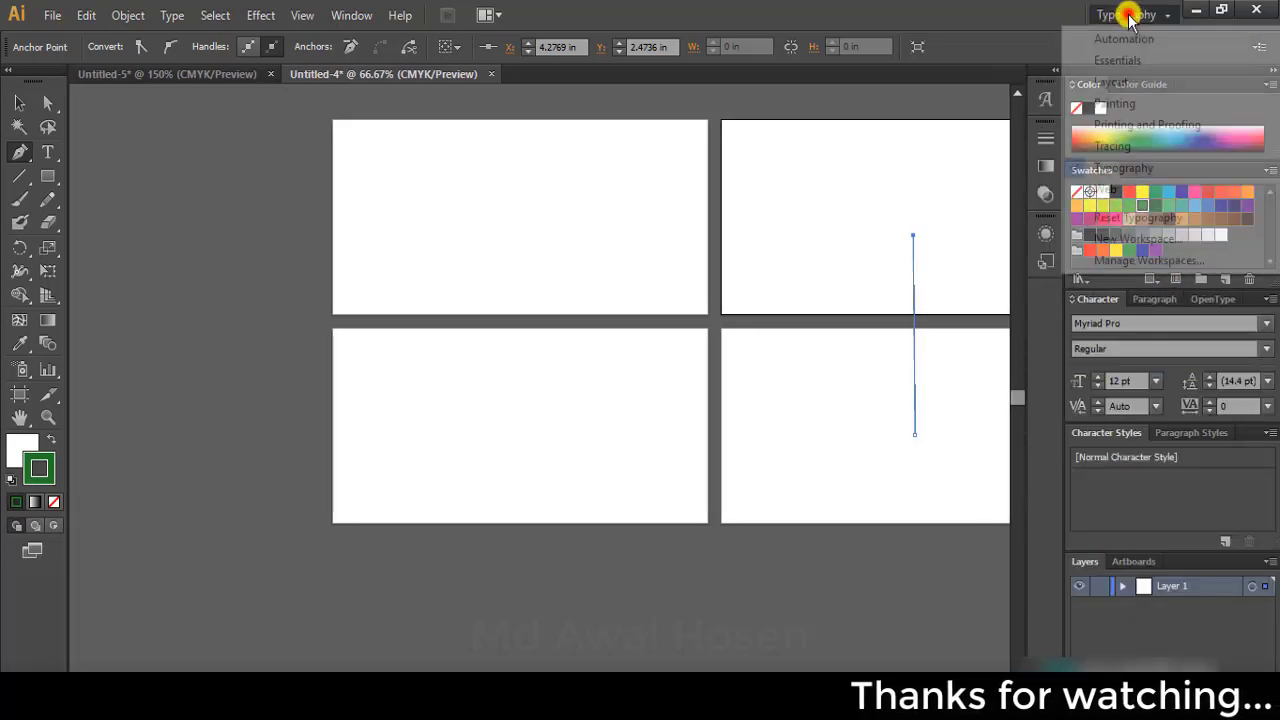
pyautogui.click(1134, 187)
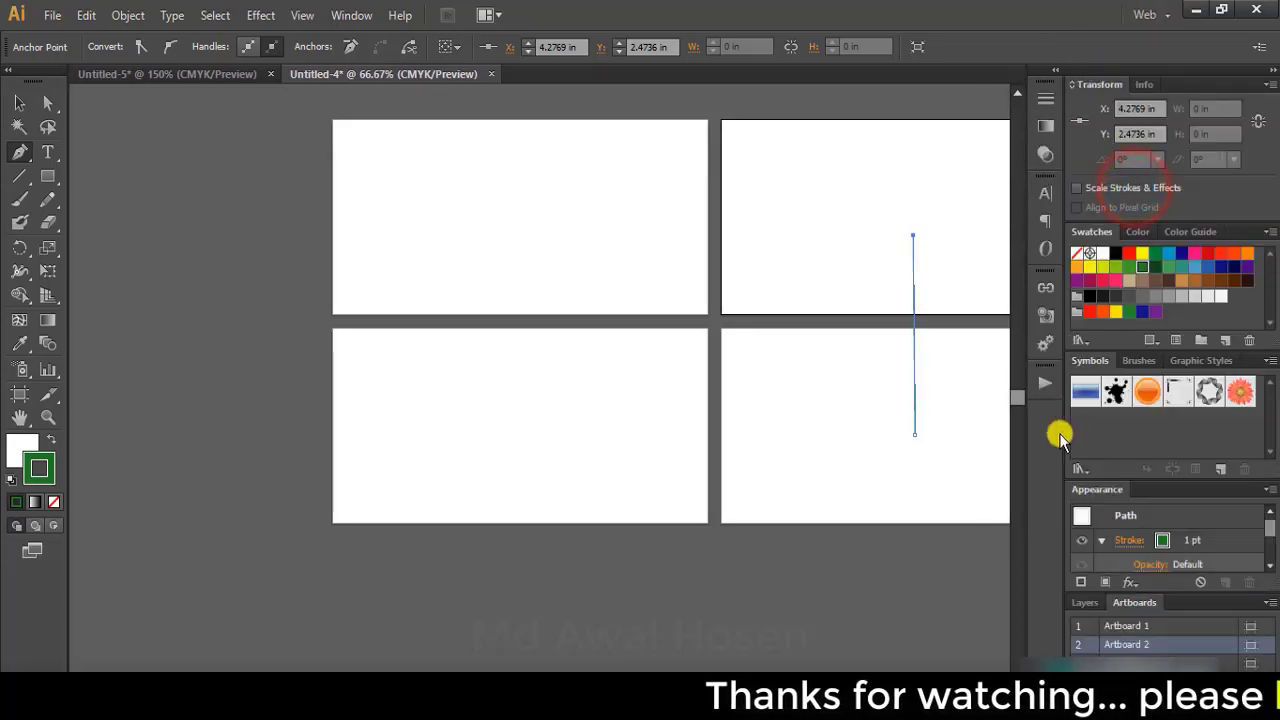
pyautogui.click(1131, 10)
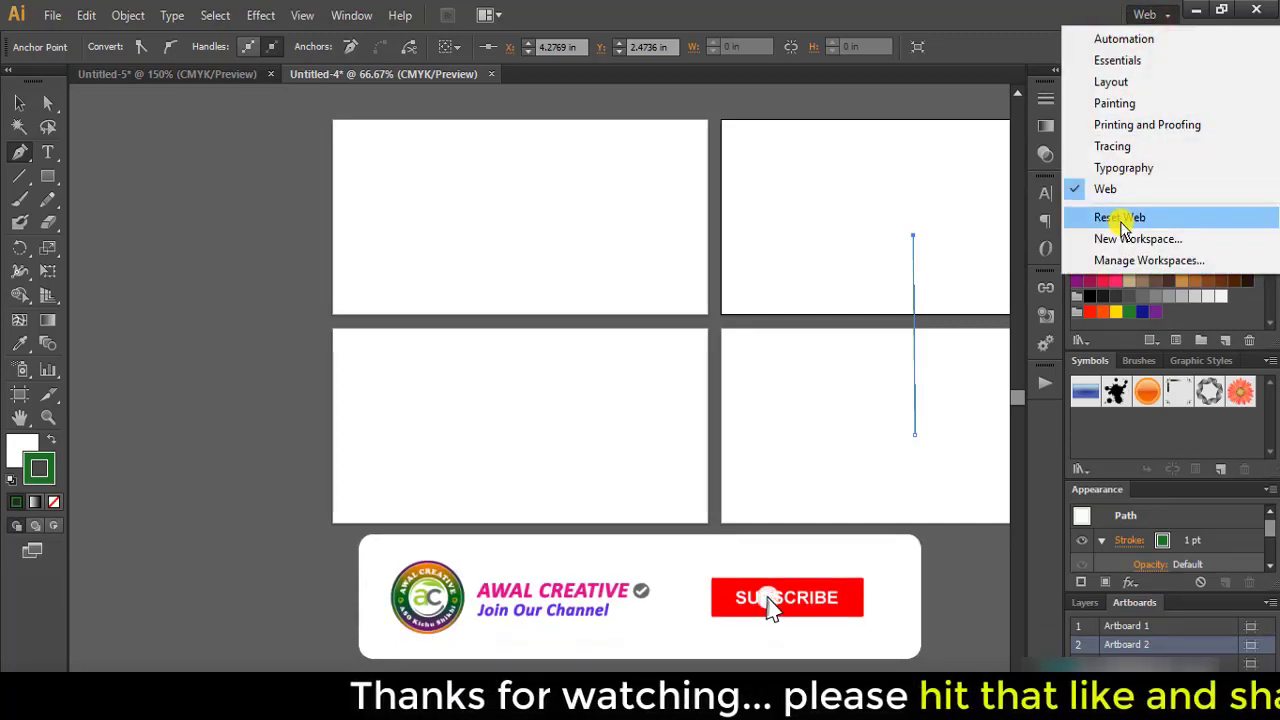
pyautogui.click(1121, 218)
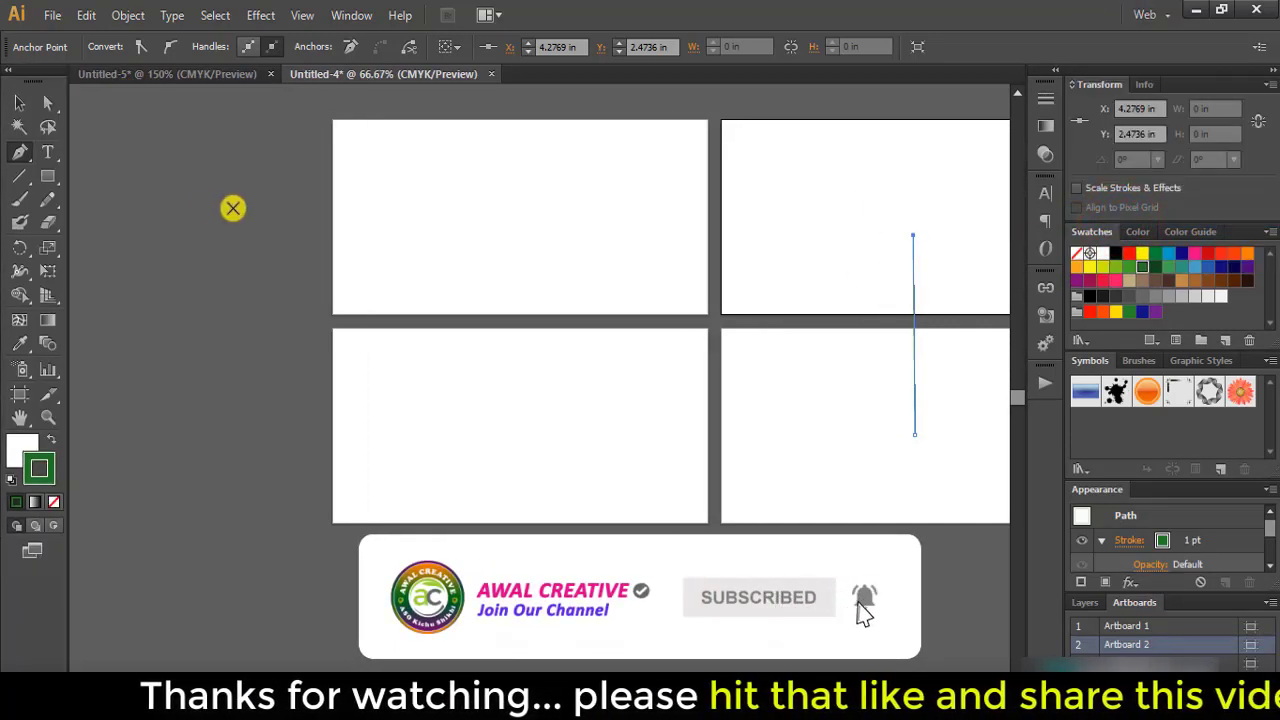
pyautogui.click(1130, 16)
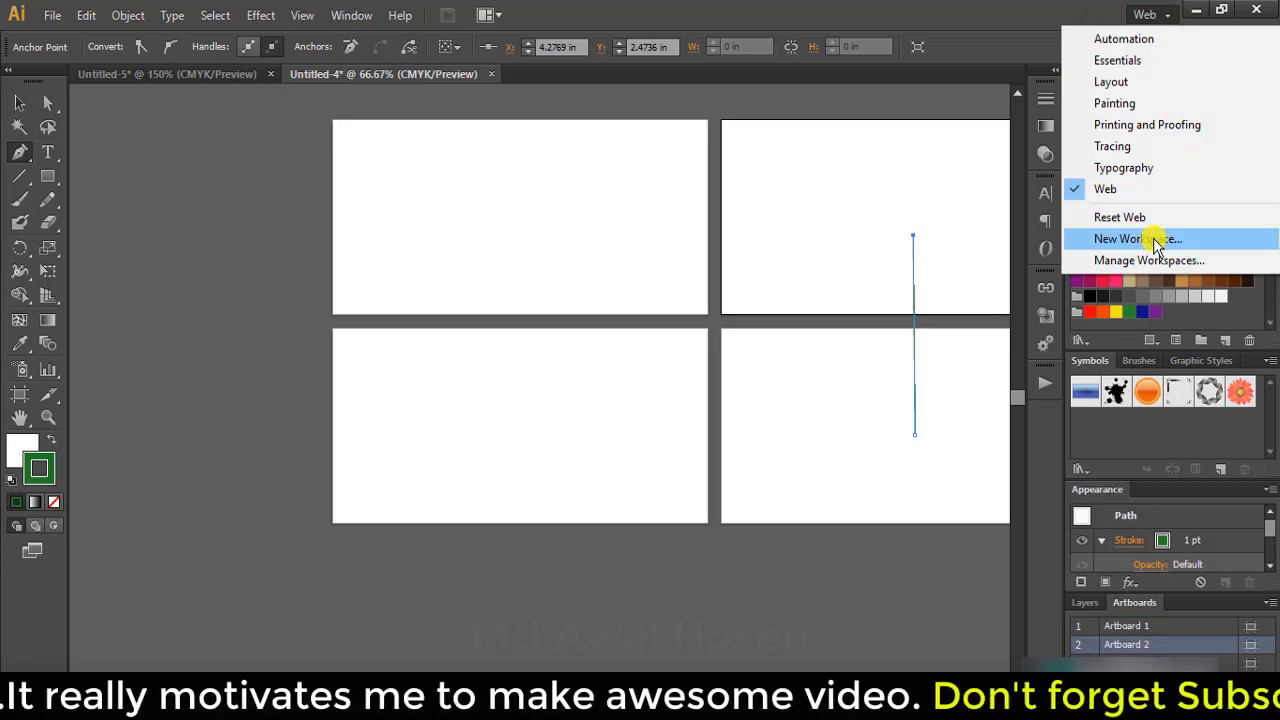
# - Save the layout as new workspace 'It Master' and undock the Transform panel
pyautogui.click(1120, 242)
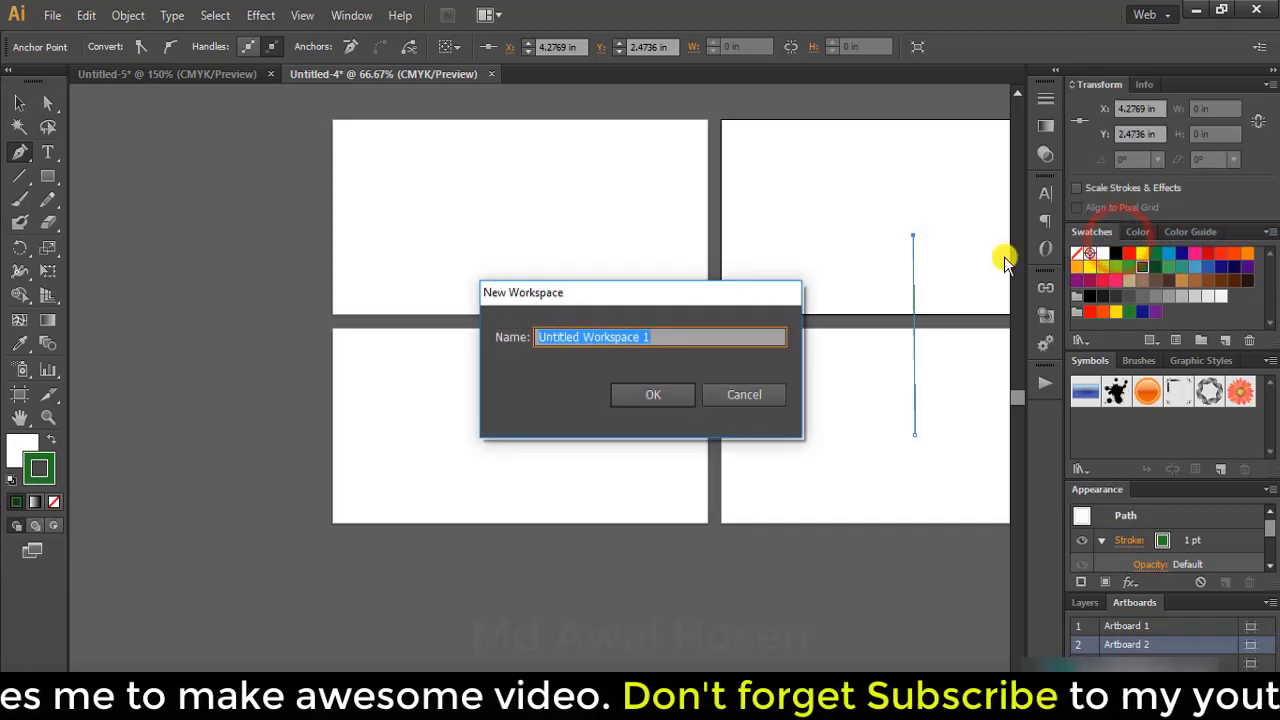
pyautogui.moveTo(675, 297); pyautogui.dragTo(790, 192)
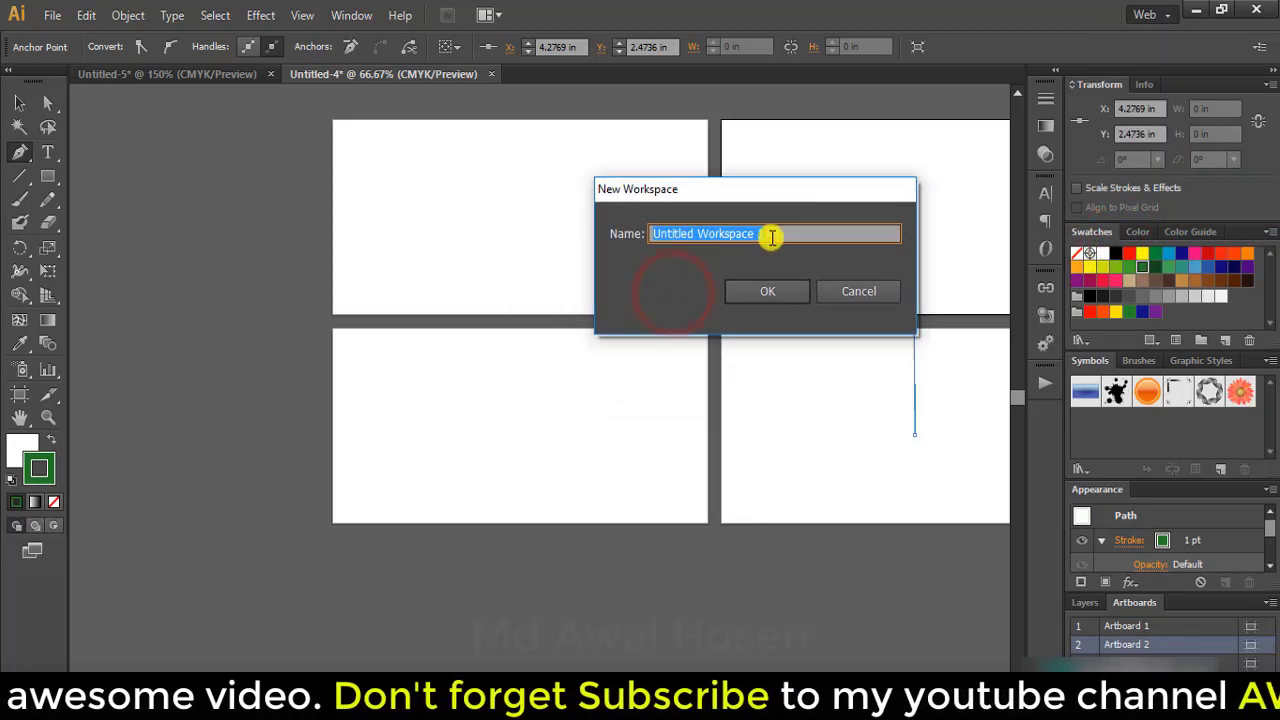
pyautogui.press('BackSpace')
pyautogui.write('It Master')
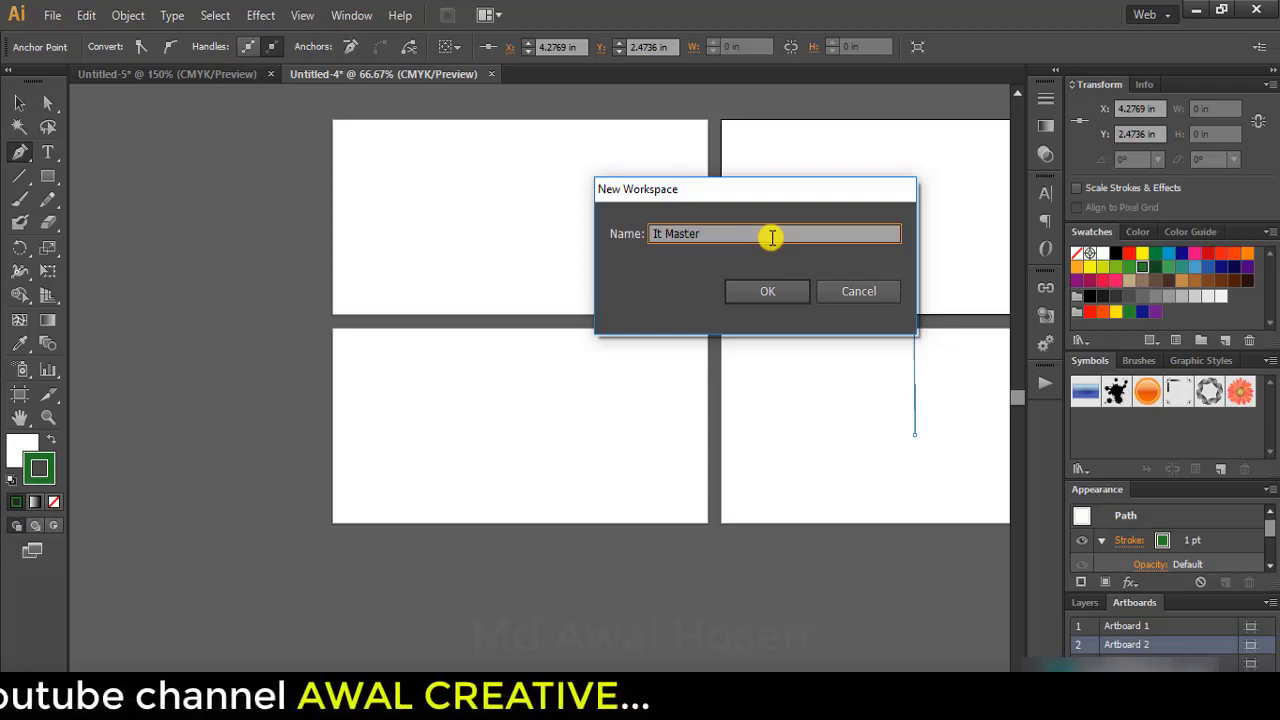
pyautogui.click(755, 291)
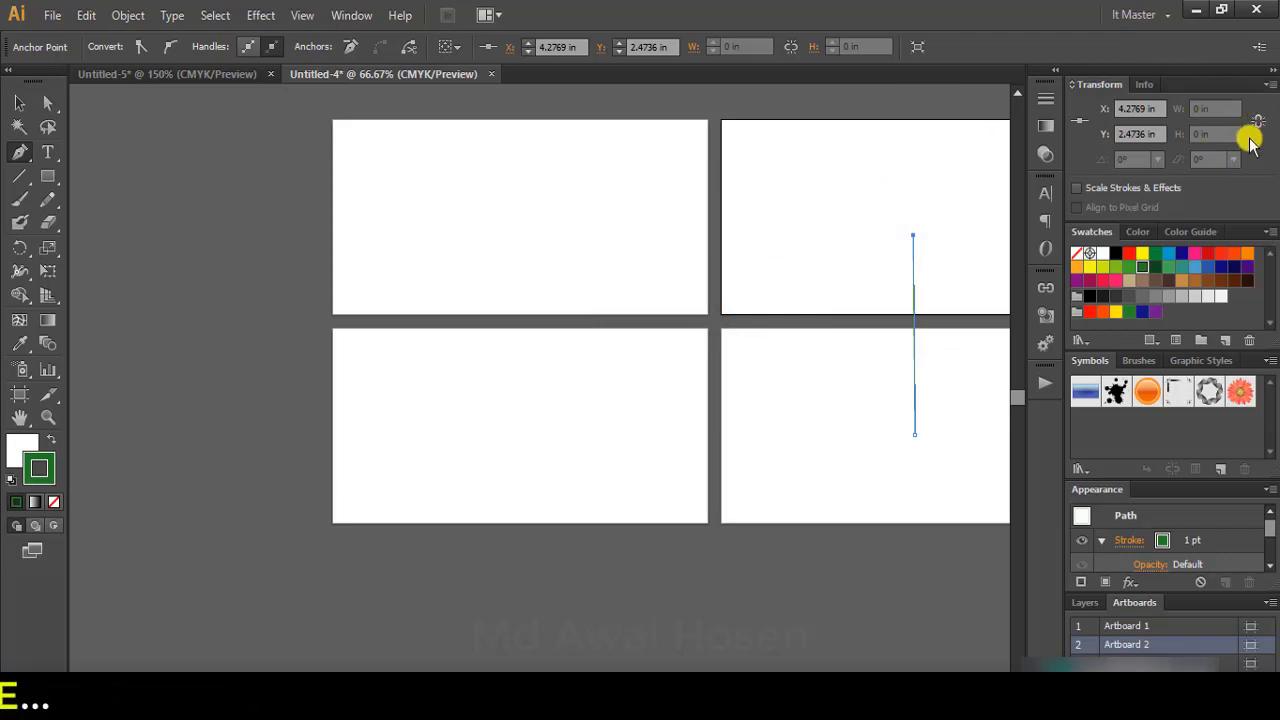
pyautogui.moveTo(1213, 80); pyautogui.dragTo(910, 133)
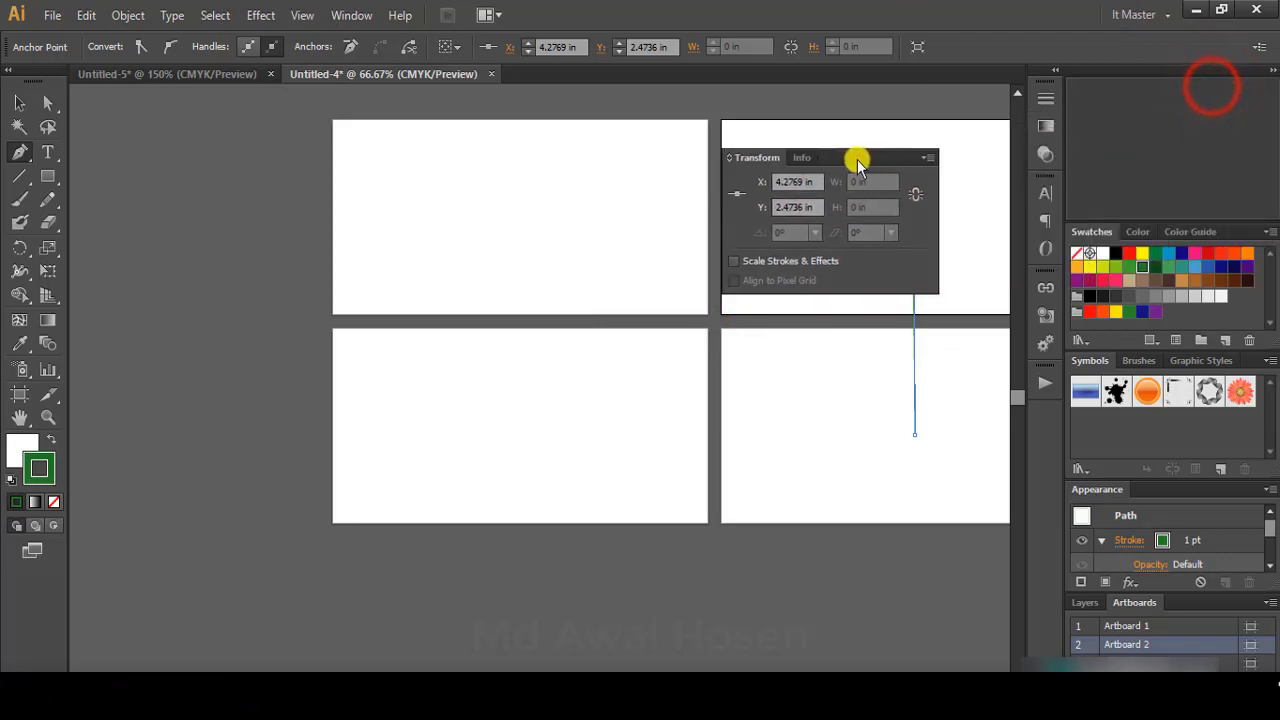
# - Close the floating Transform panel and decline deleting swatches from the Swatches menu
pyautogui.click(915, 147)
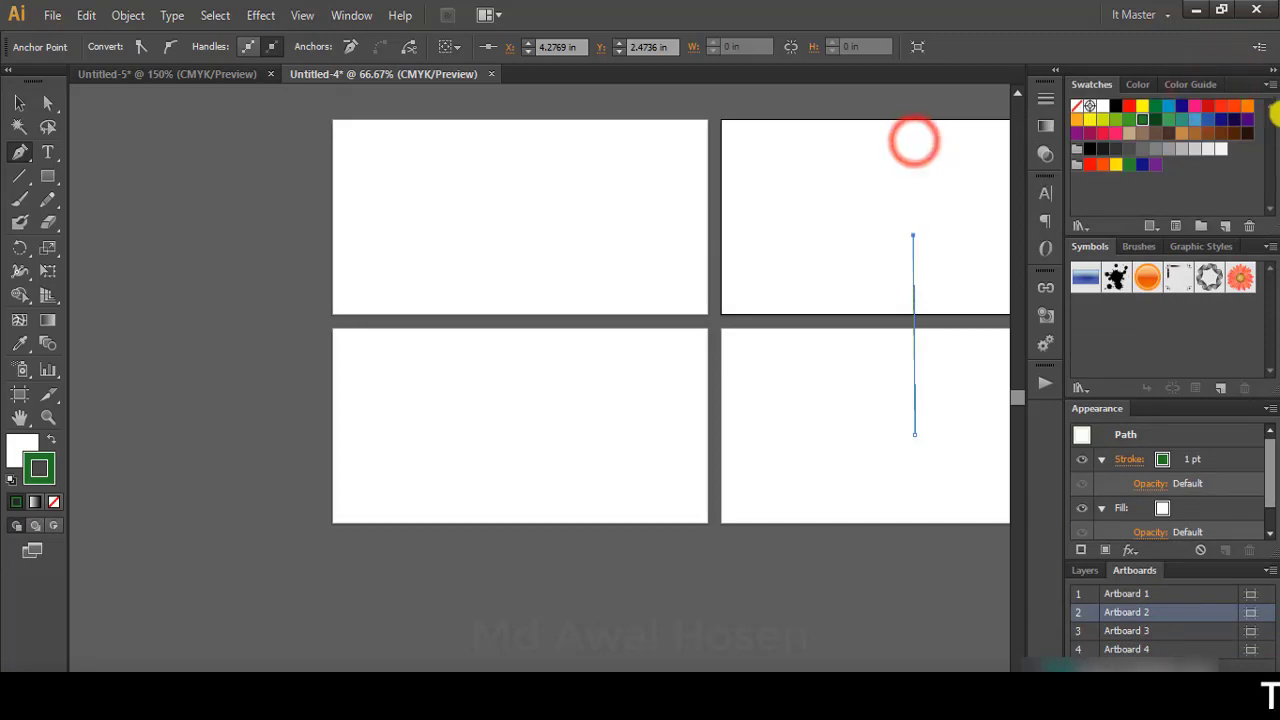
pyautogui.click(1268, 84)
pyautogui.click(1240, 176)
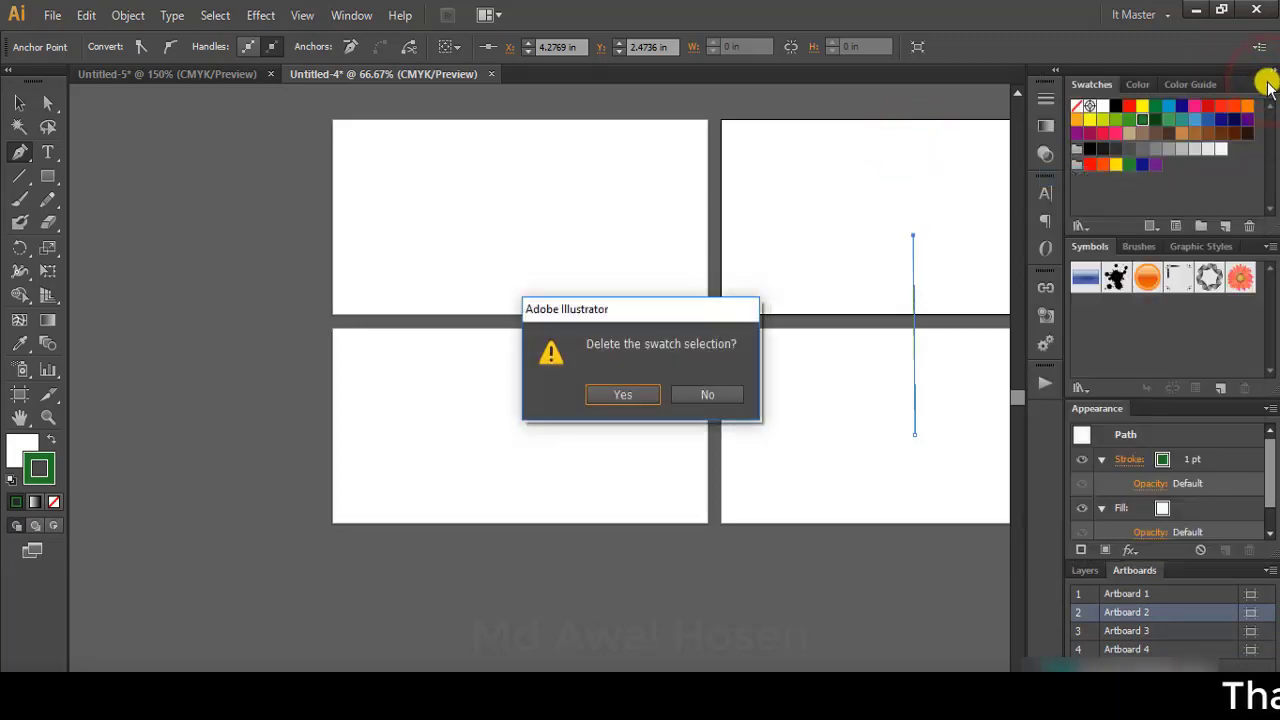
pyautogui.click(685, 396)
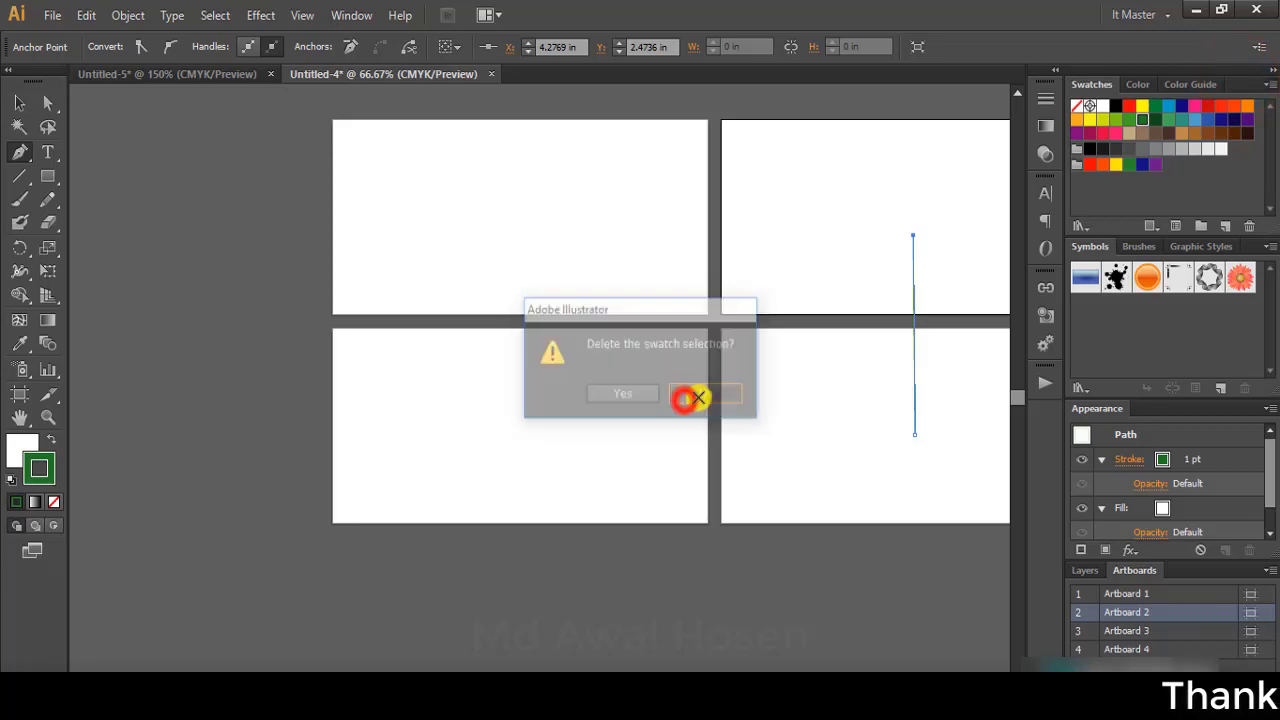
# - Undock and close the Swatches, Symbols, Appearance and Artboards panels
pyautogui.moveTo(1235, 86)
pyautogui.mouseDown()
pyautogui.moveTo(1210, 112)
pyautogui.moveTo(827, 159)
pyautogui.mouseUp()
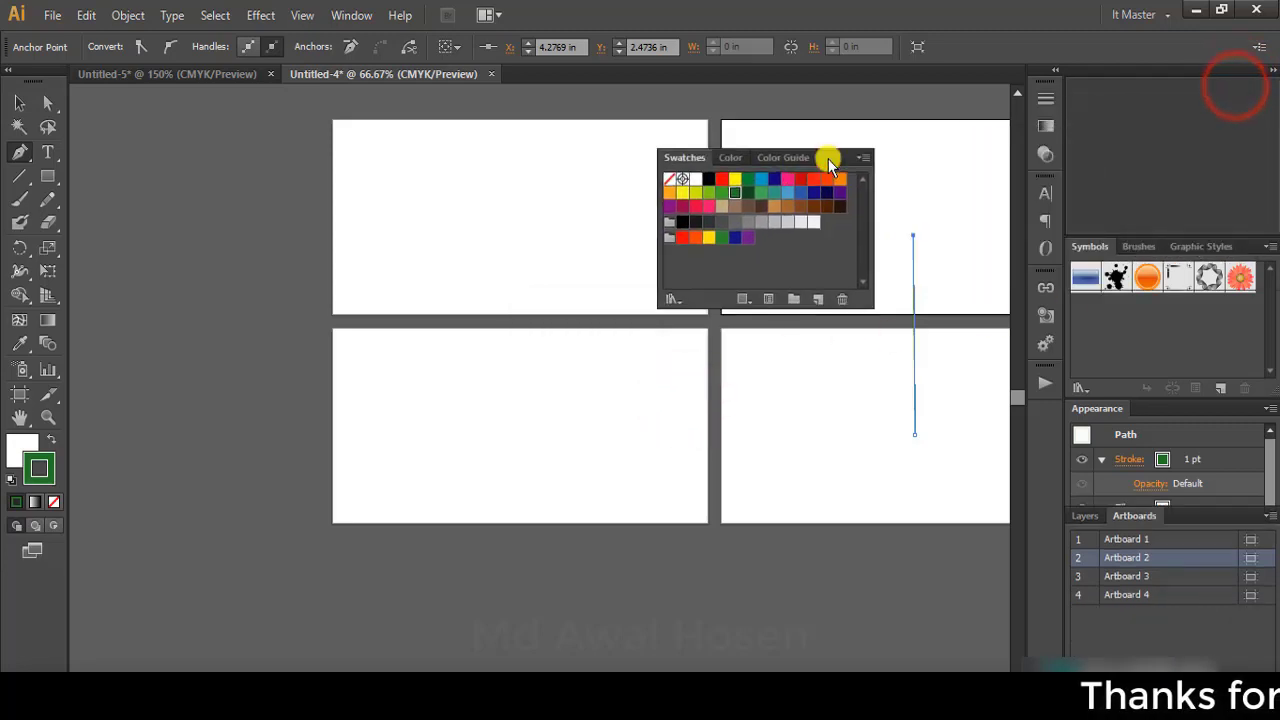
pyautogui.click(883, 145)
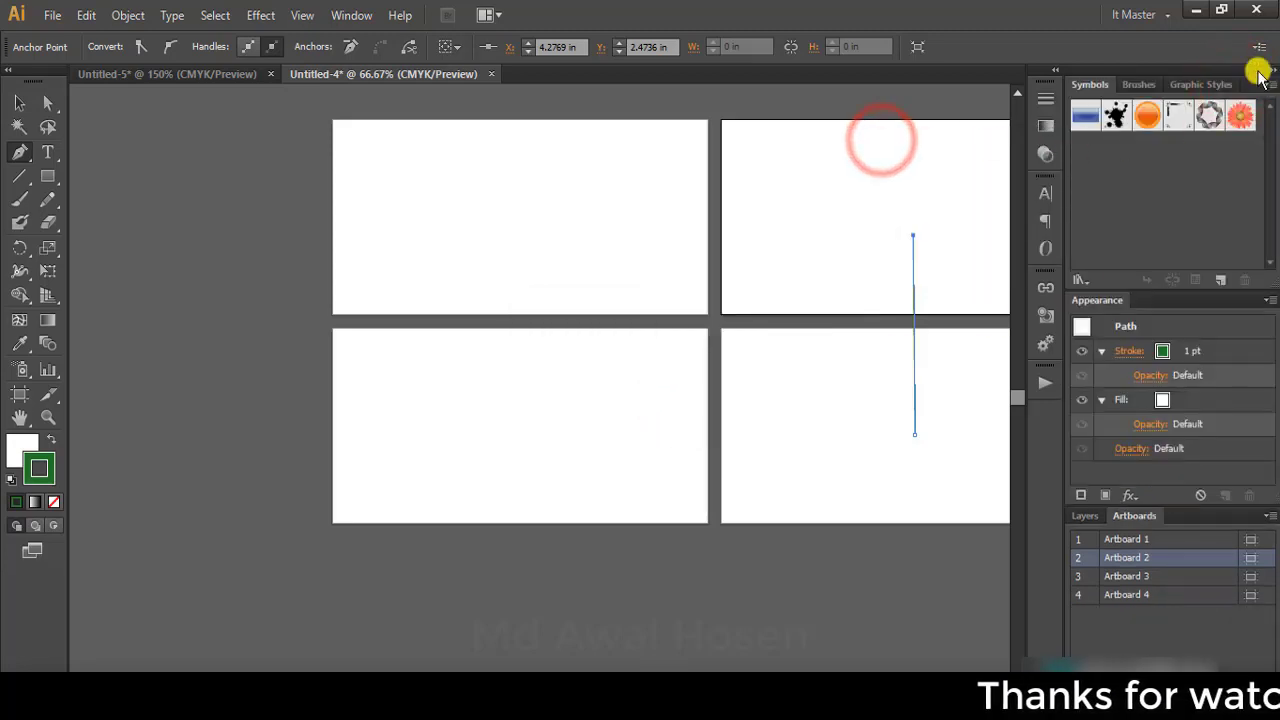
pyautogui.moveTo(1257, 82); pyautogui.dragTo(880, 144)
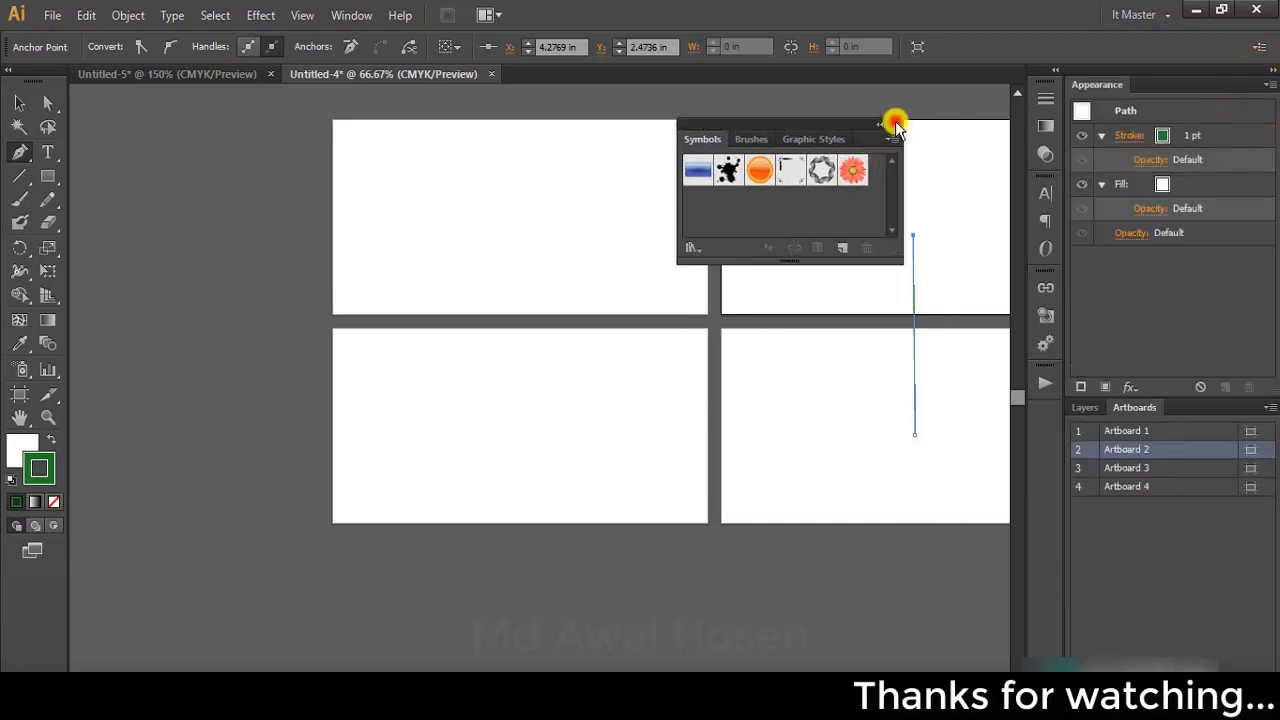
pyautogui.click(895, 124)
pyautogui.moveTo(1233, 84); pyautogui.dragTo(893, 190)
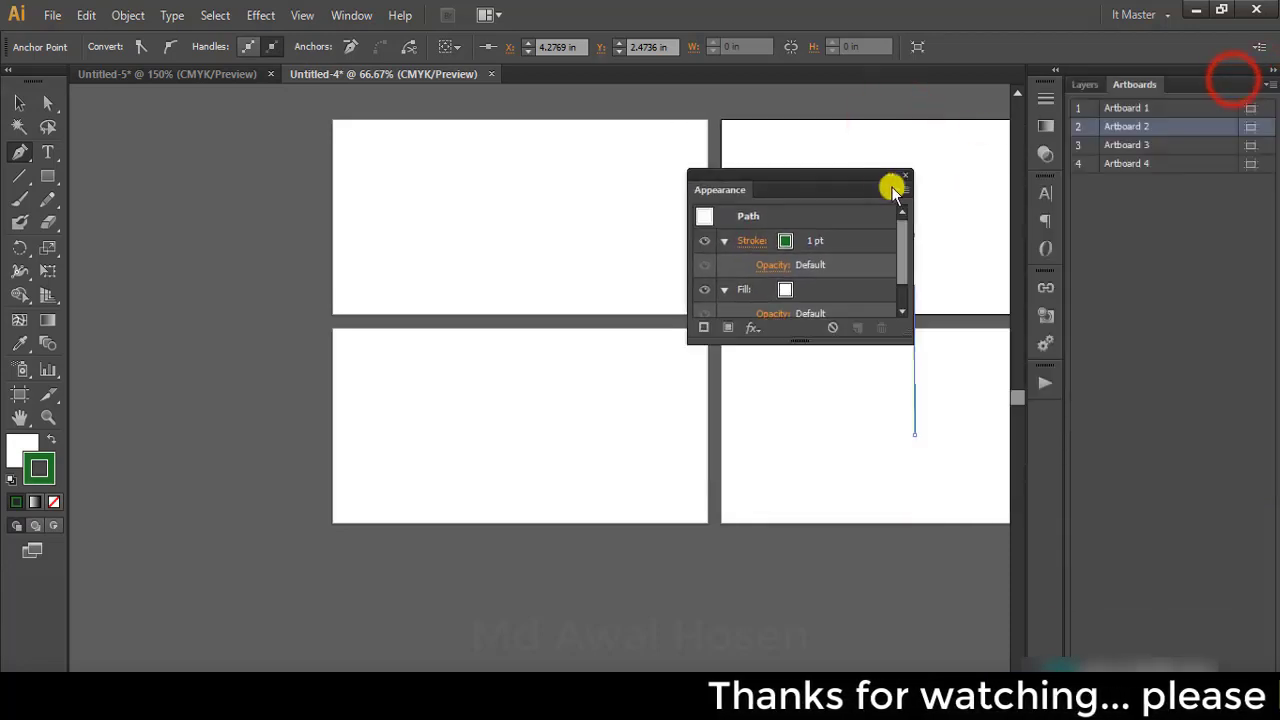
pyautogui.click(905, 177)
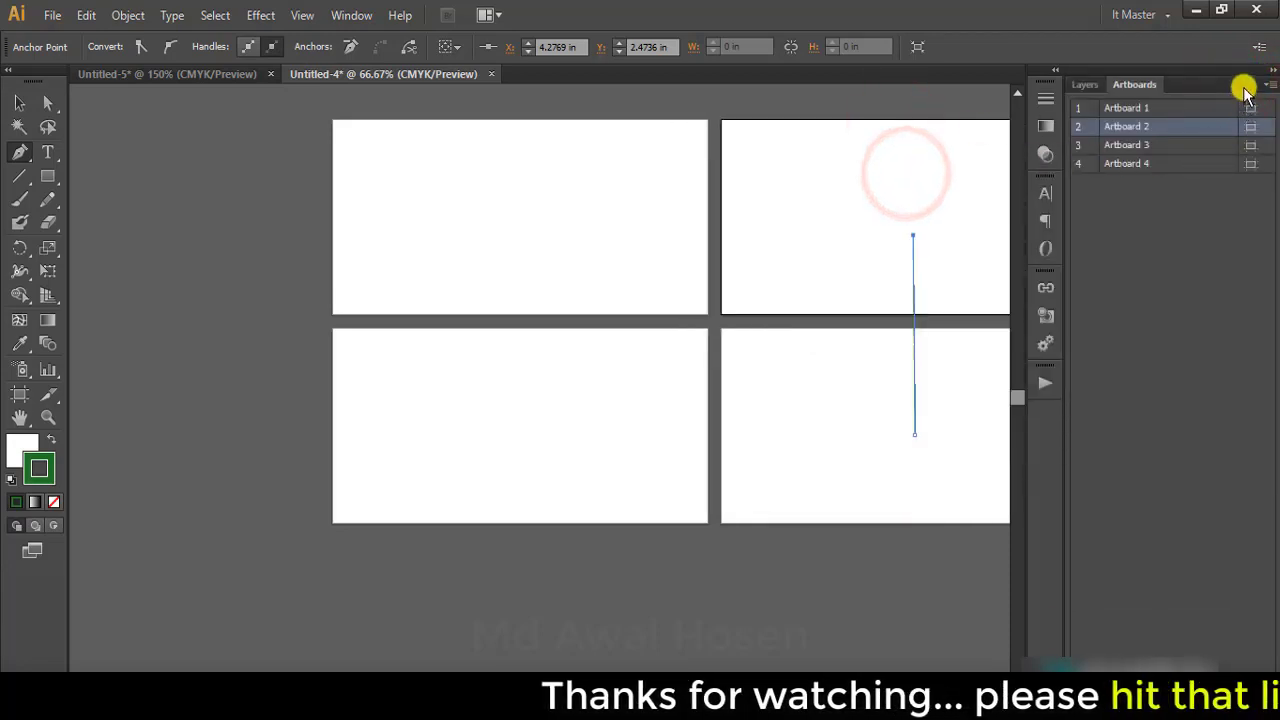
pyautogui.moveTo(1243, 86)
pyautogui.mouseDown()
pyautogui.moveTo(1057, 149)
pyautogui.moveTo(805, 177)
pyautogui.mouseUp()
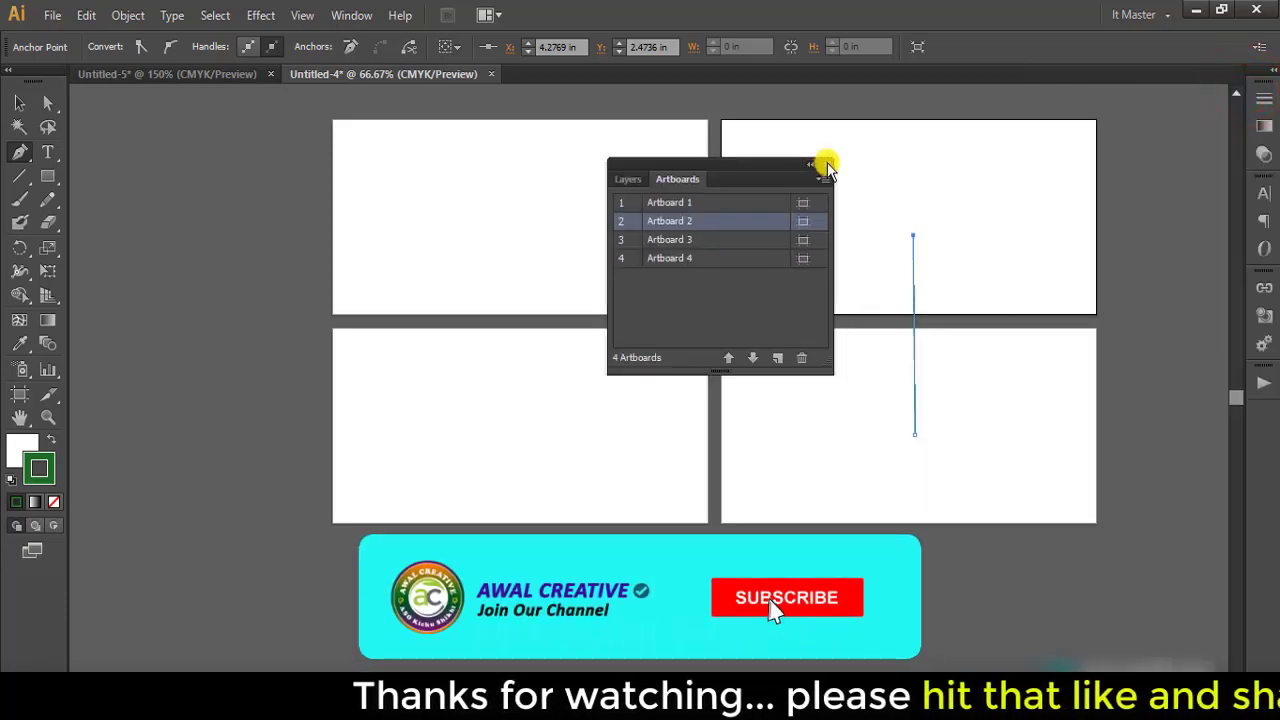
pyautogui.click(826, 165)
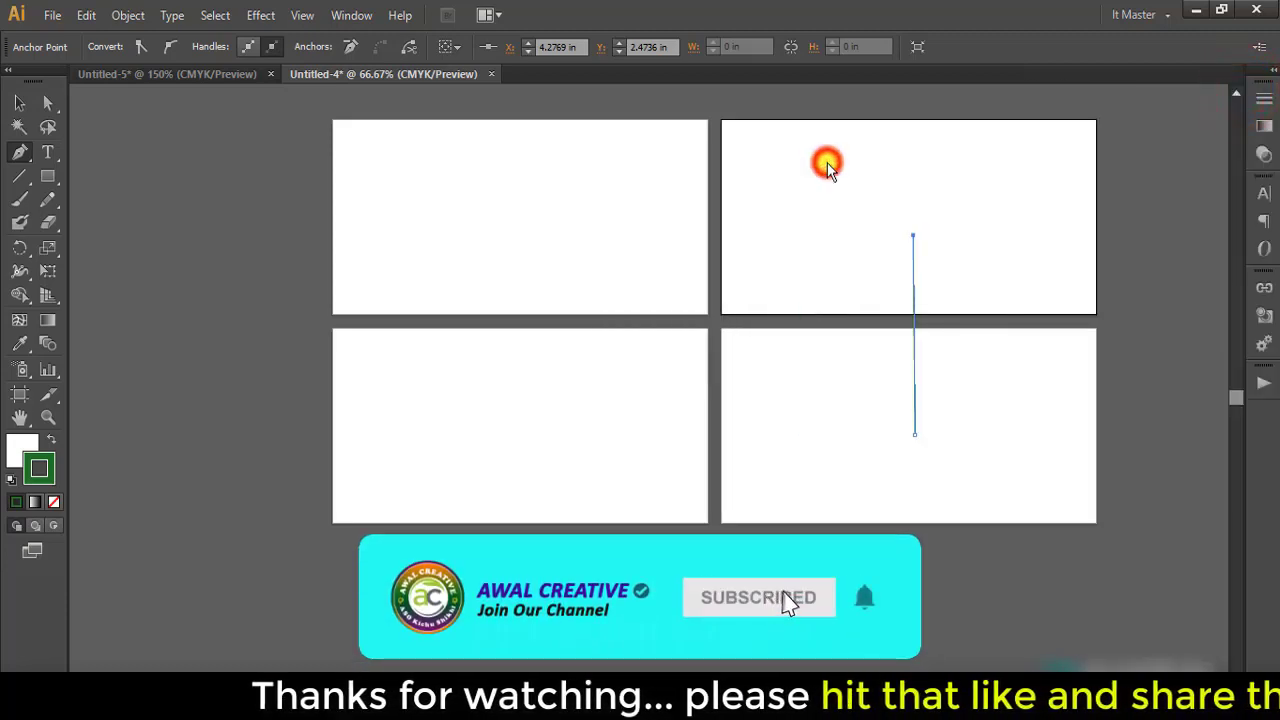
pyautogui.click(1166, 14)
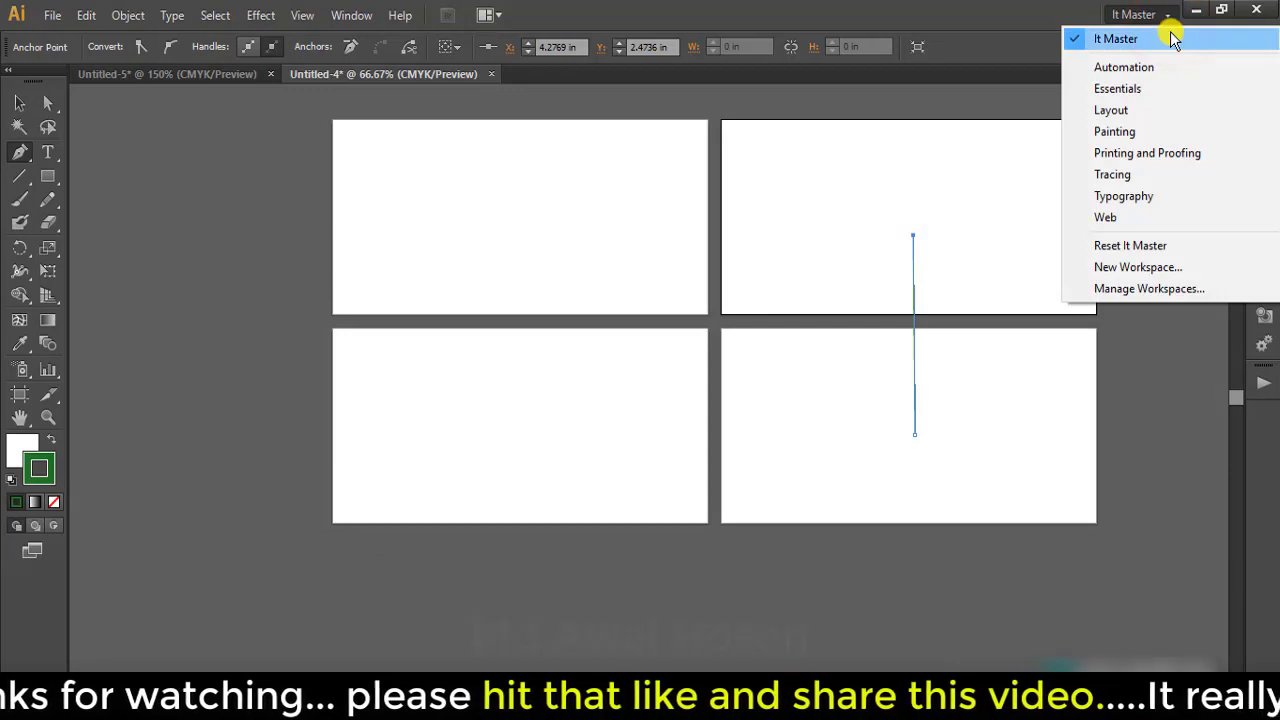
# - Reapply It Master and dock the Align panel in the right-hand column
pyautogui.click(1155, 40)
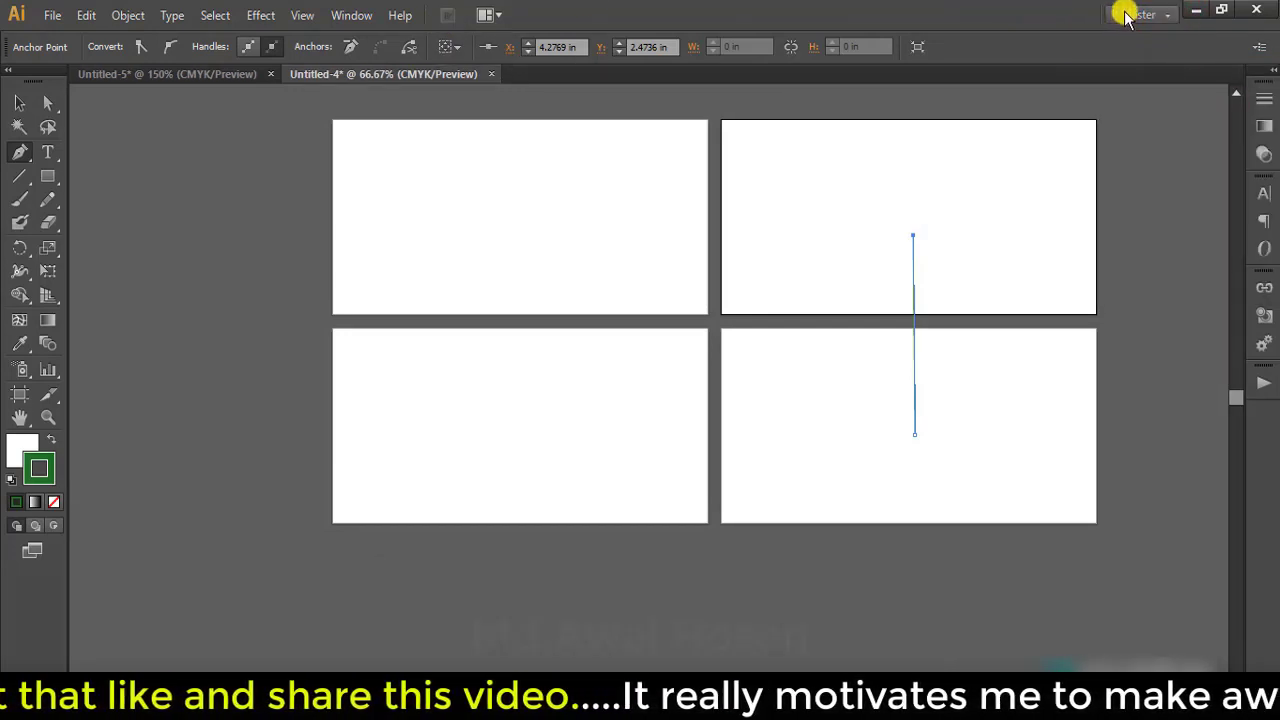
pyautogui.click(351, 15)
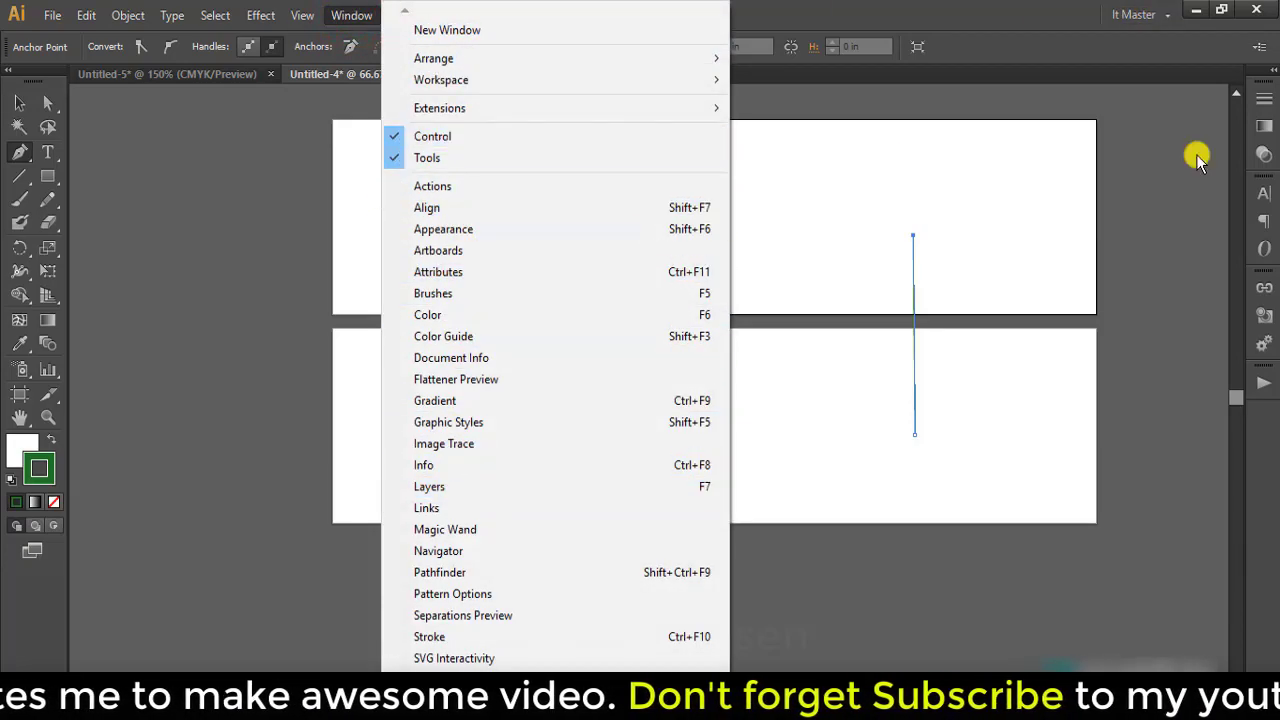
pyautogui.click(404, 208)
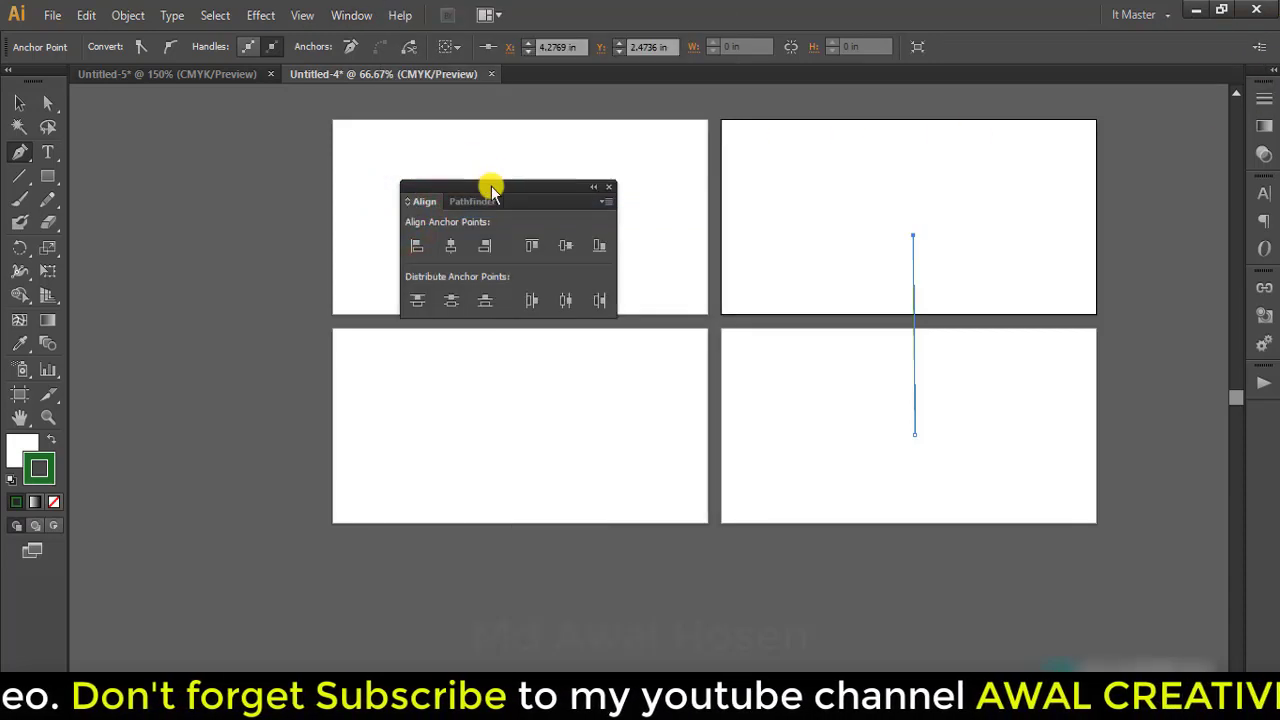
pyautogui.moveTo(489, 189); pyautogui.dragTo(587, 190)
pyautogui.moveTo(703, 210); pyautogui.dragTo(1272, 82)
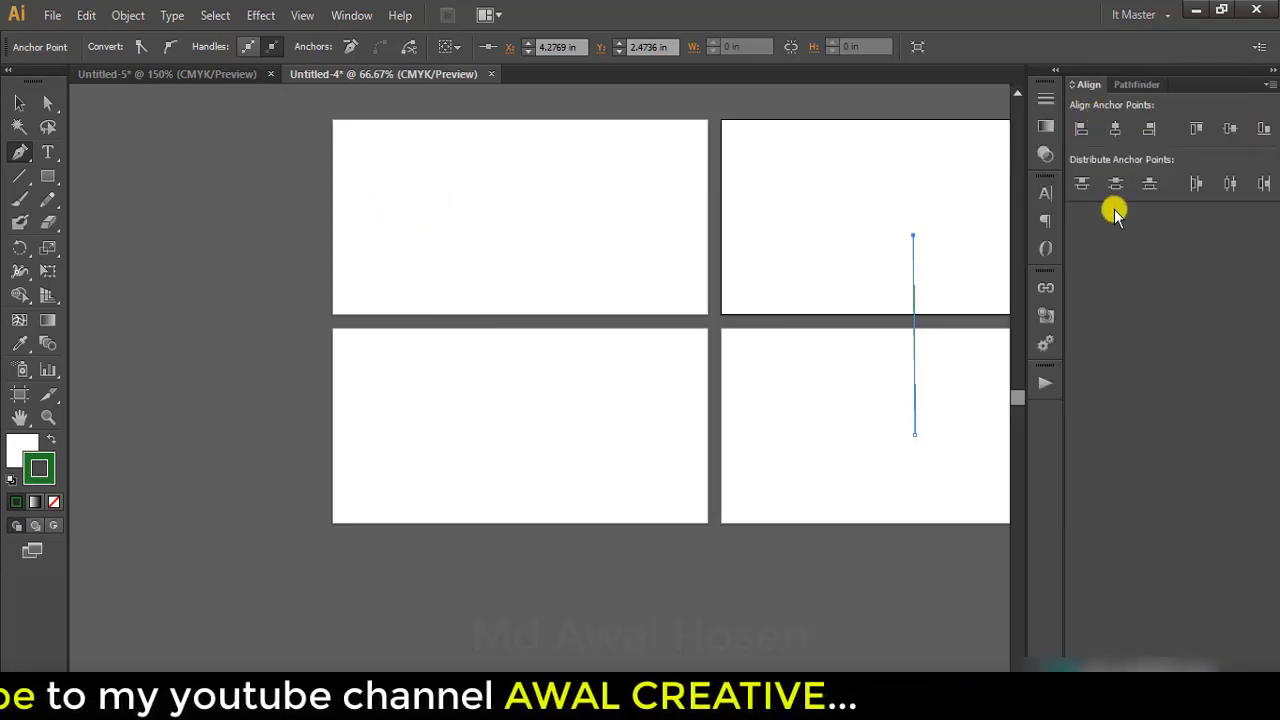
# - Open the Actions and Image Trace panels and dock them beside Align
pyautogui.click(345, 15)
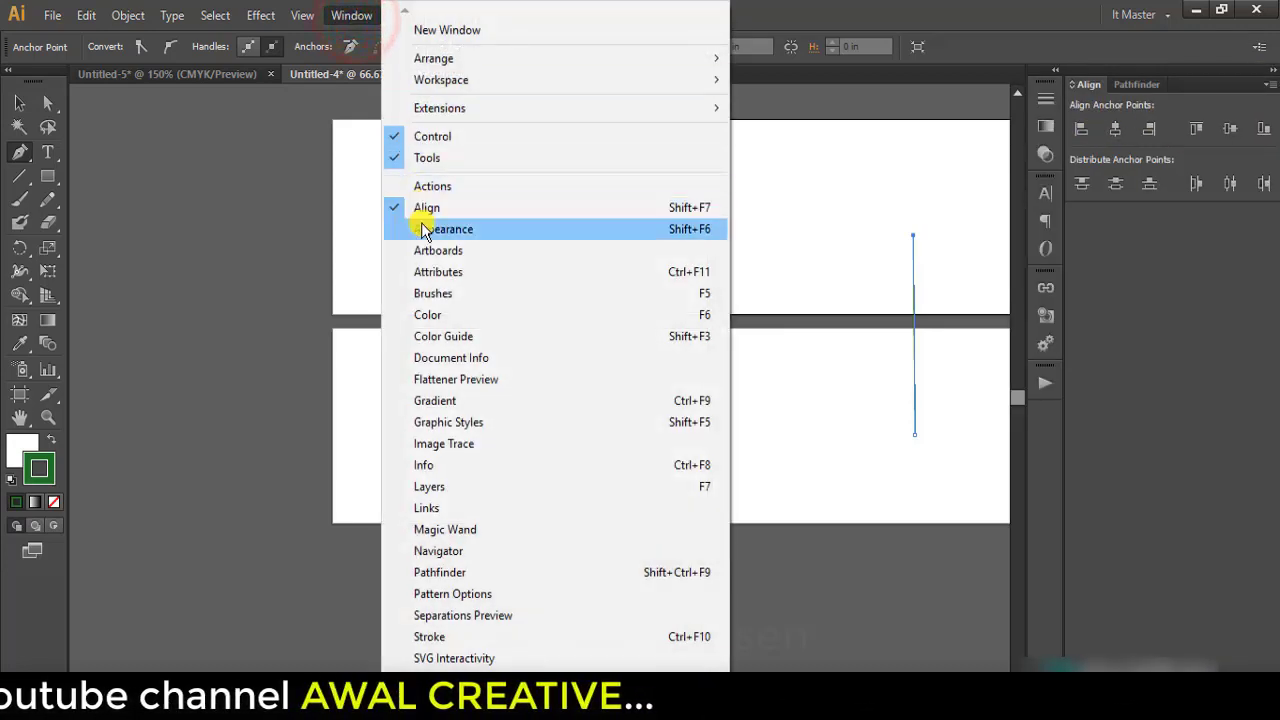
pyautogui.click(393, 187)
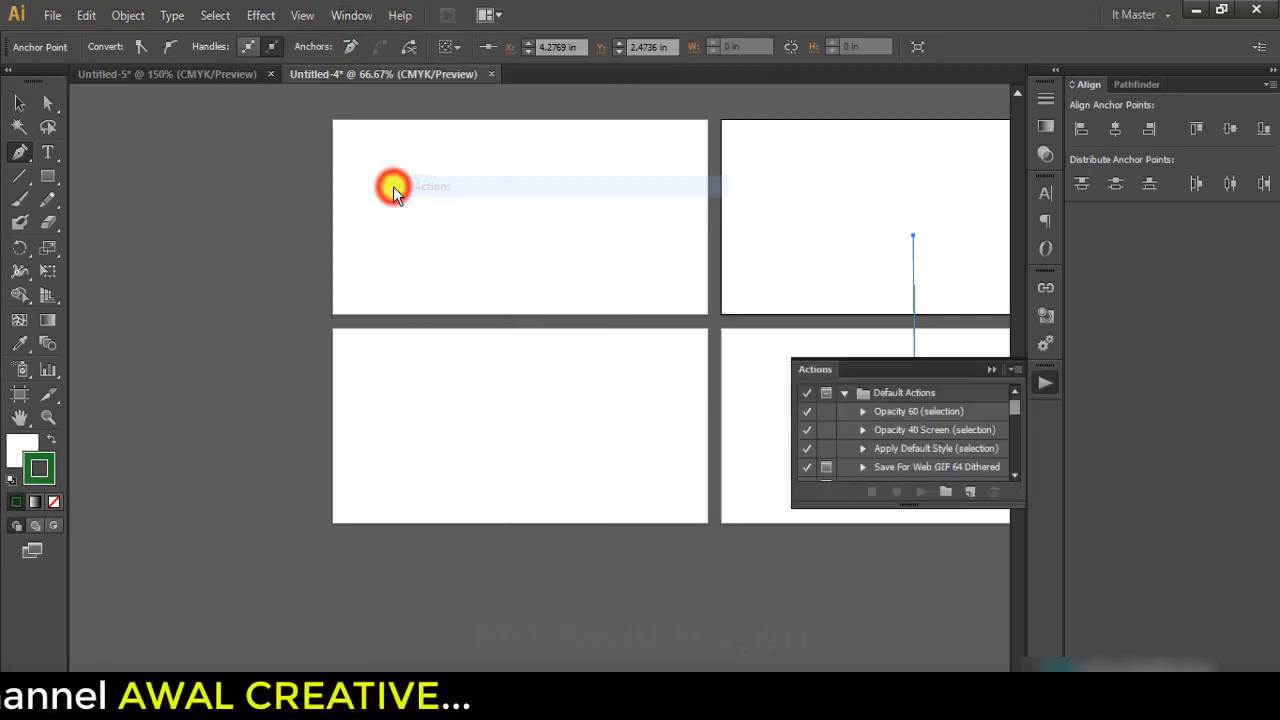
pyautogui.moveTo(875, 365); pyautogui.dragTo(1128, 236)
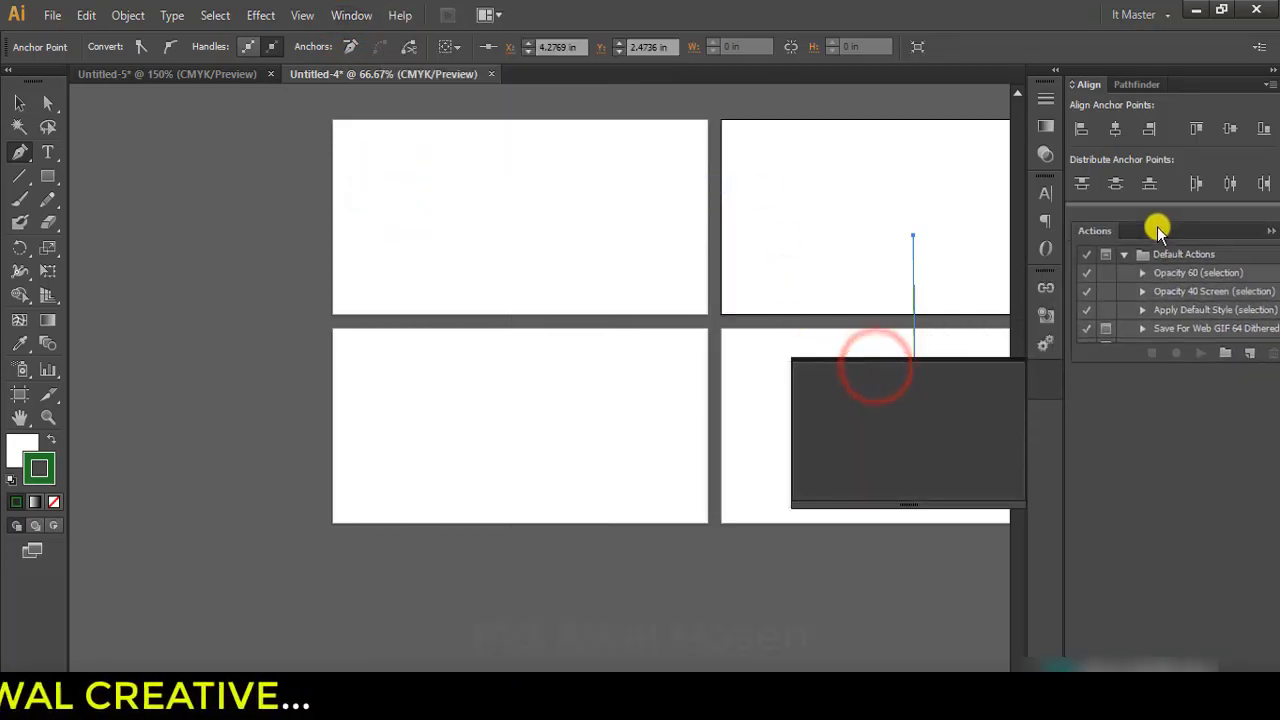
pyautogui.click(365, 17)
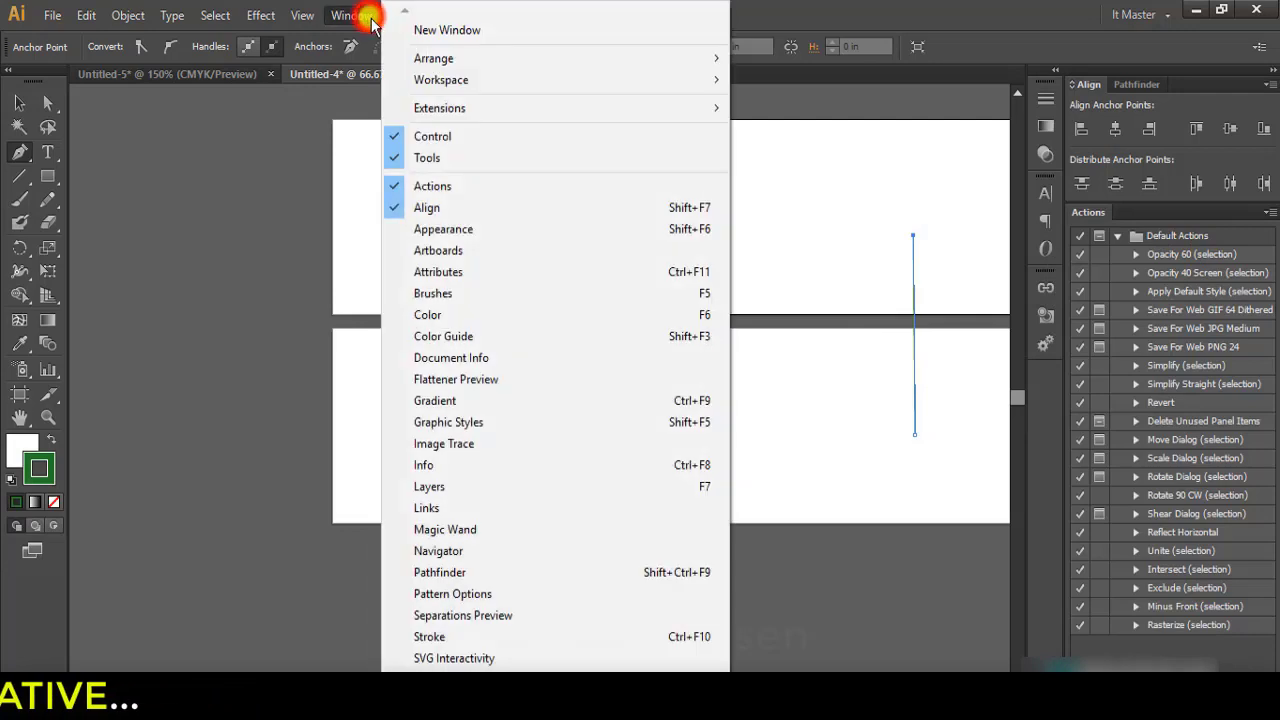
pyautogui.click(475, 446)
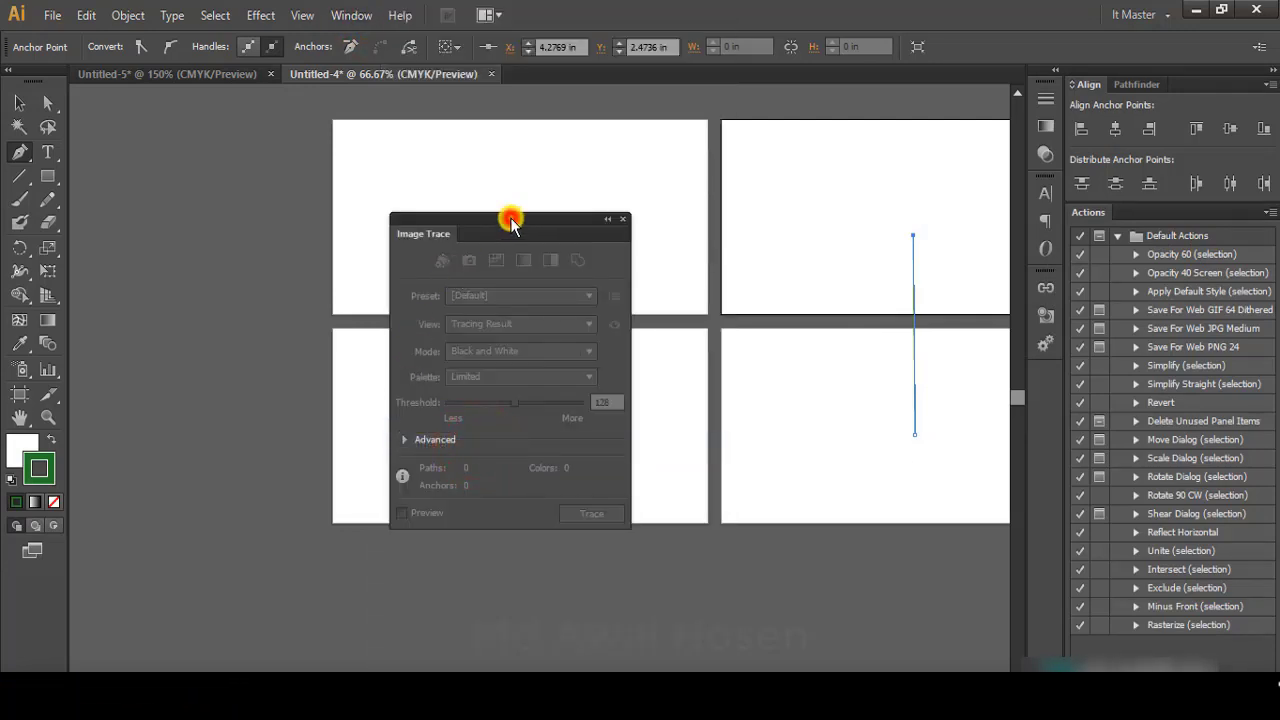
pyautogui.moveTo(510, 222); pyautogui.dragTo(1192, 79)
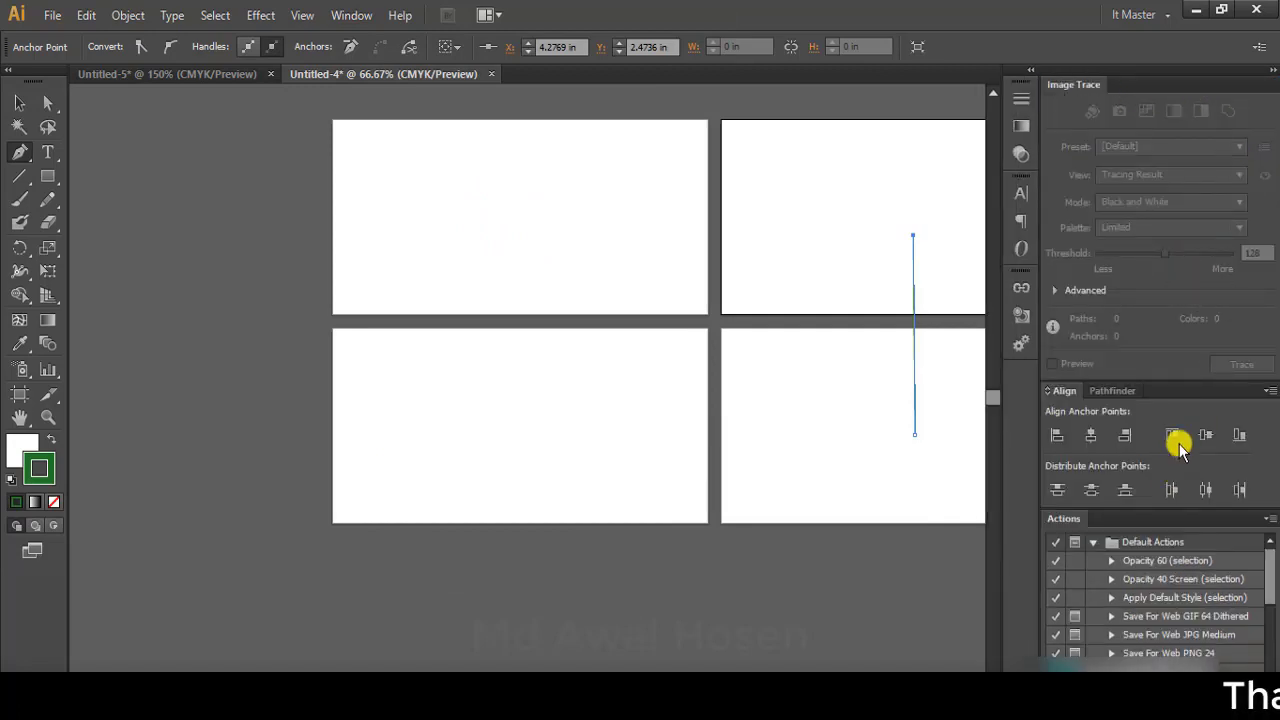
# - Open the Pathfinder panel from the Window menu
pyautogui.click(350, 16)
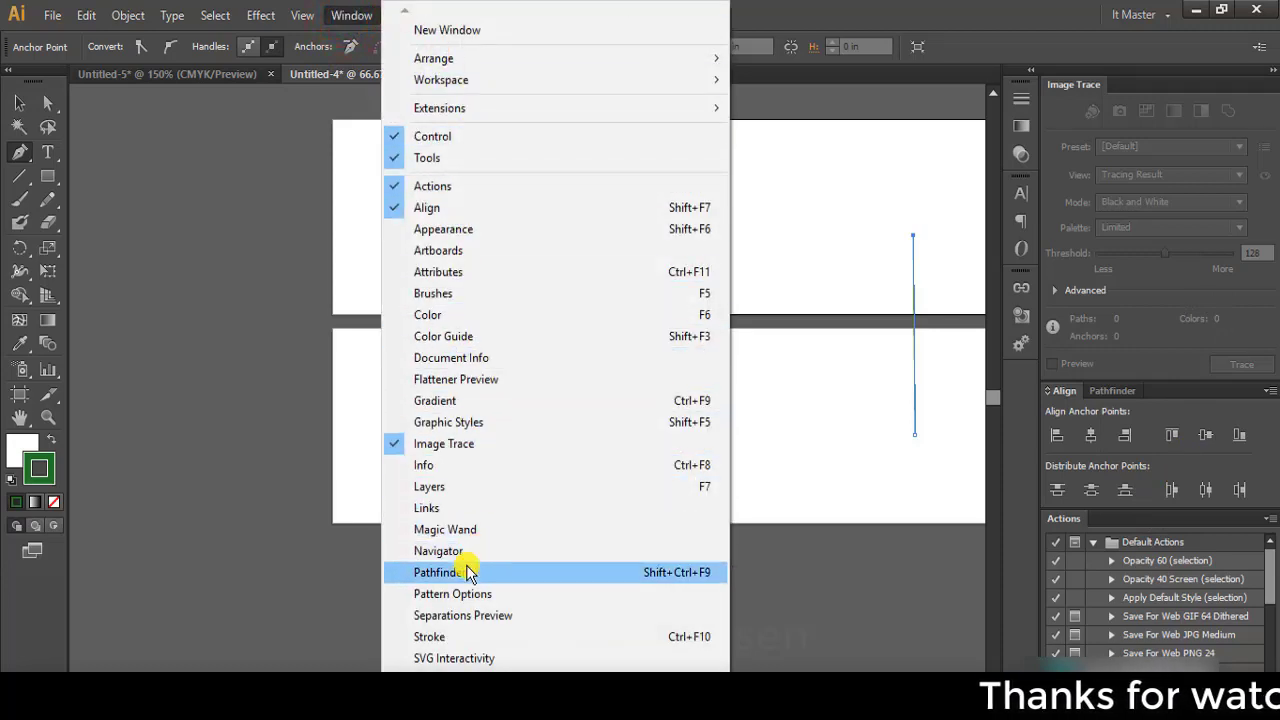
pyautogui.click(427, 572)
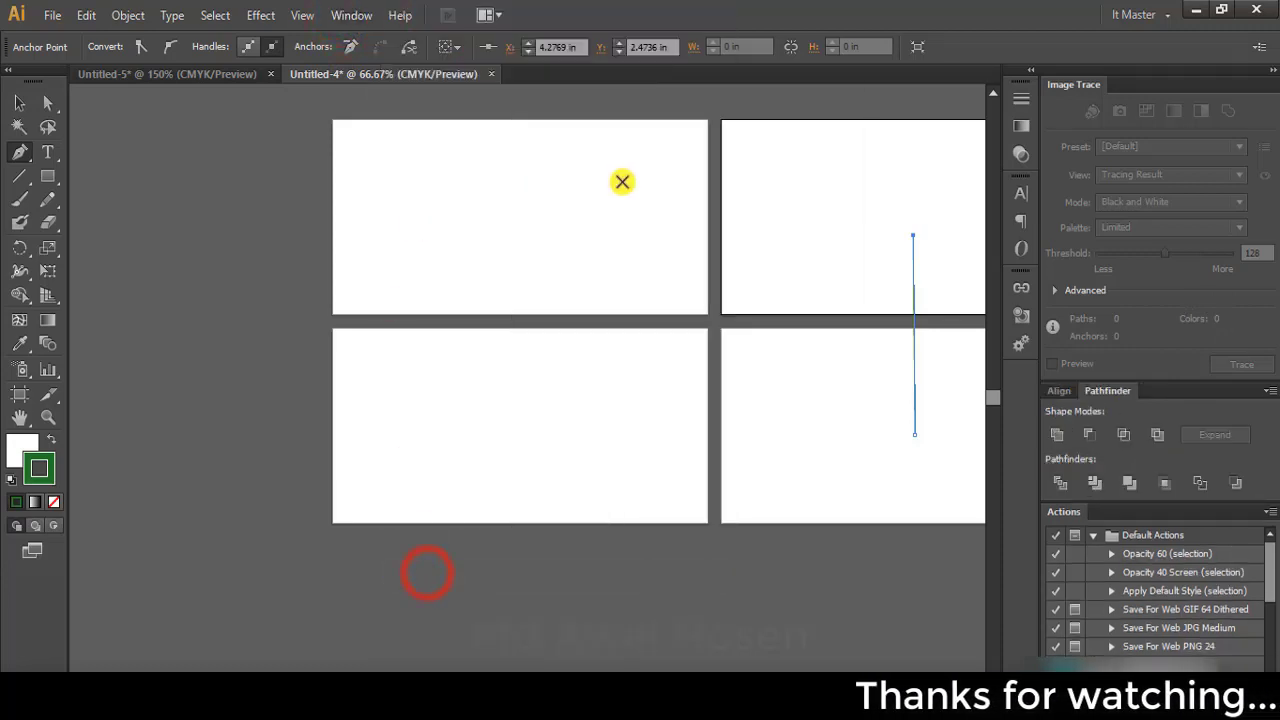
pyautogui.scroll(-5, 1165, 585)
pyautogui.scroll(5, 1172, 595)
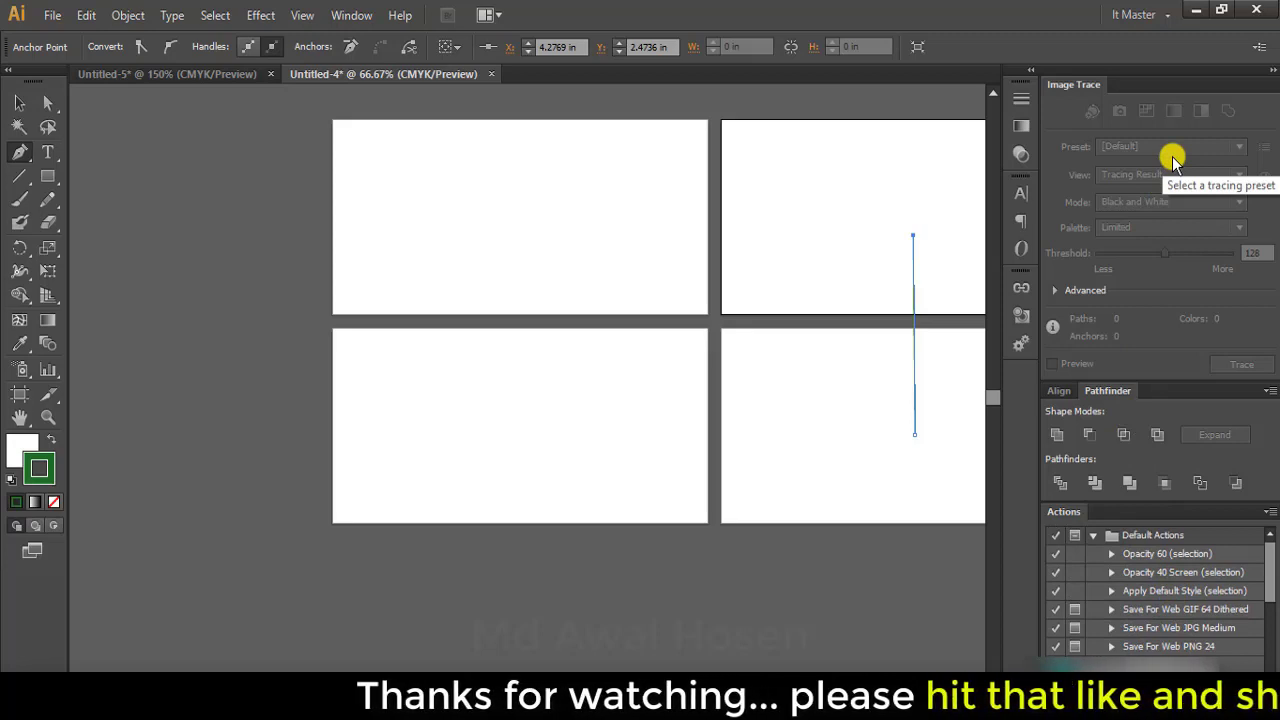
# - Glance at the Control panel options, then switch from It Master to Essentials
pyautogui.click(1258, 48)
pyautogui.click(1257, 50)
pyautogui.click(1175, 15)
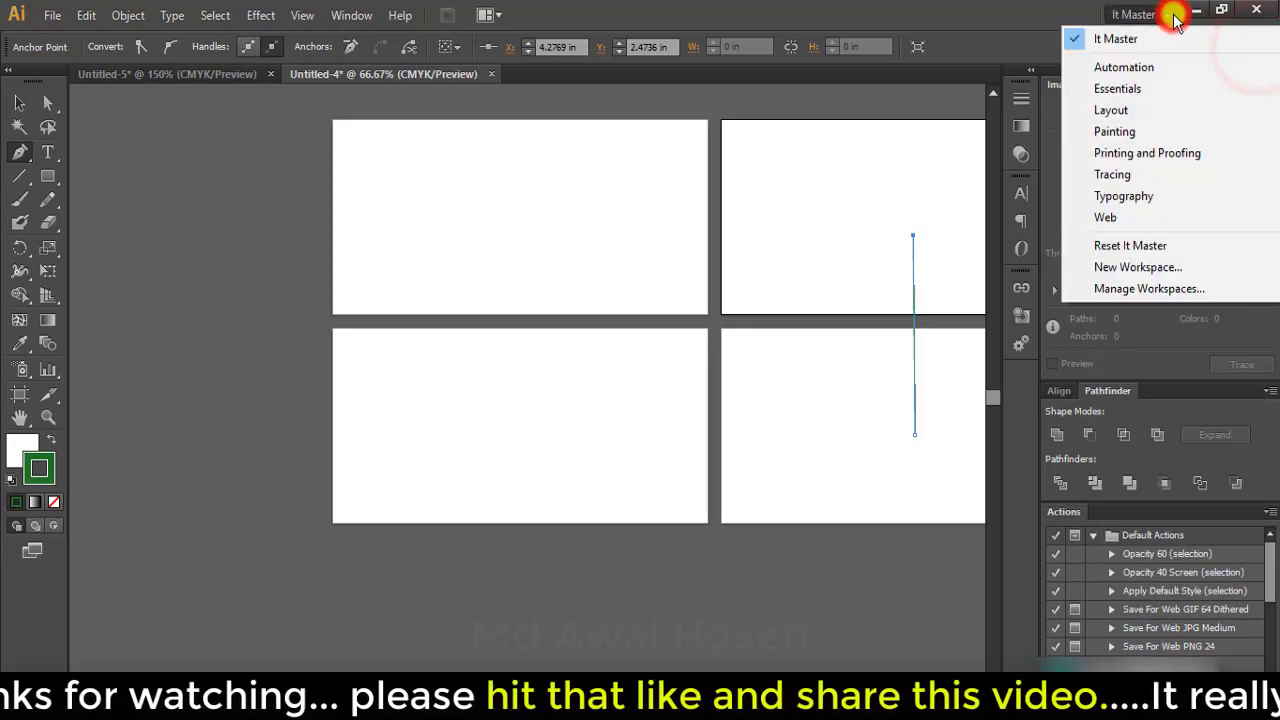
pyautogui.click(1117, 88)
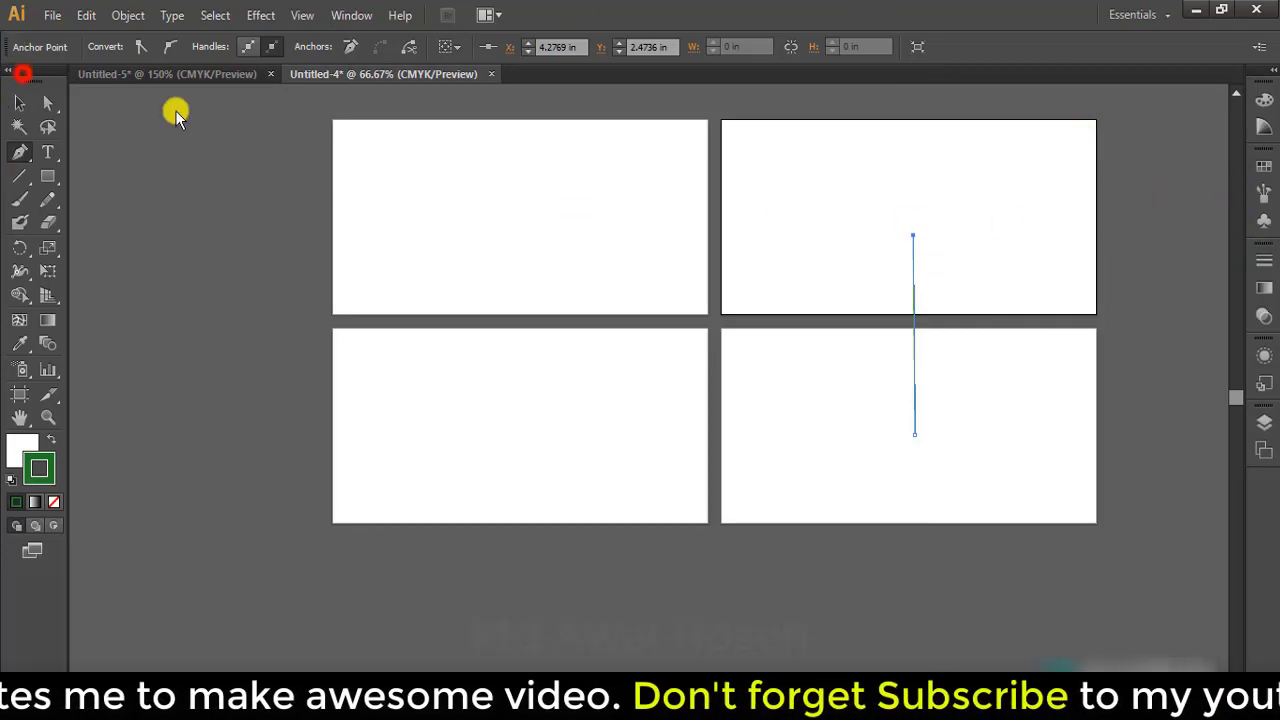
# - Float the Tools panel and the Untitled-4 document as a separate window near the top
pyautogui.moveTo(22, 76); pyautogui.dragTo(676, 122)
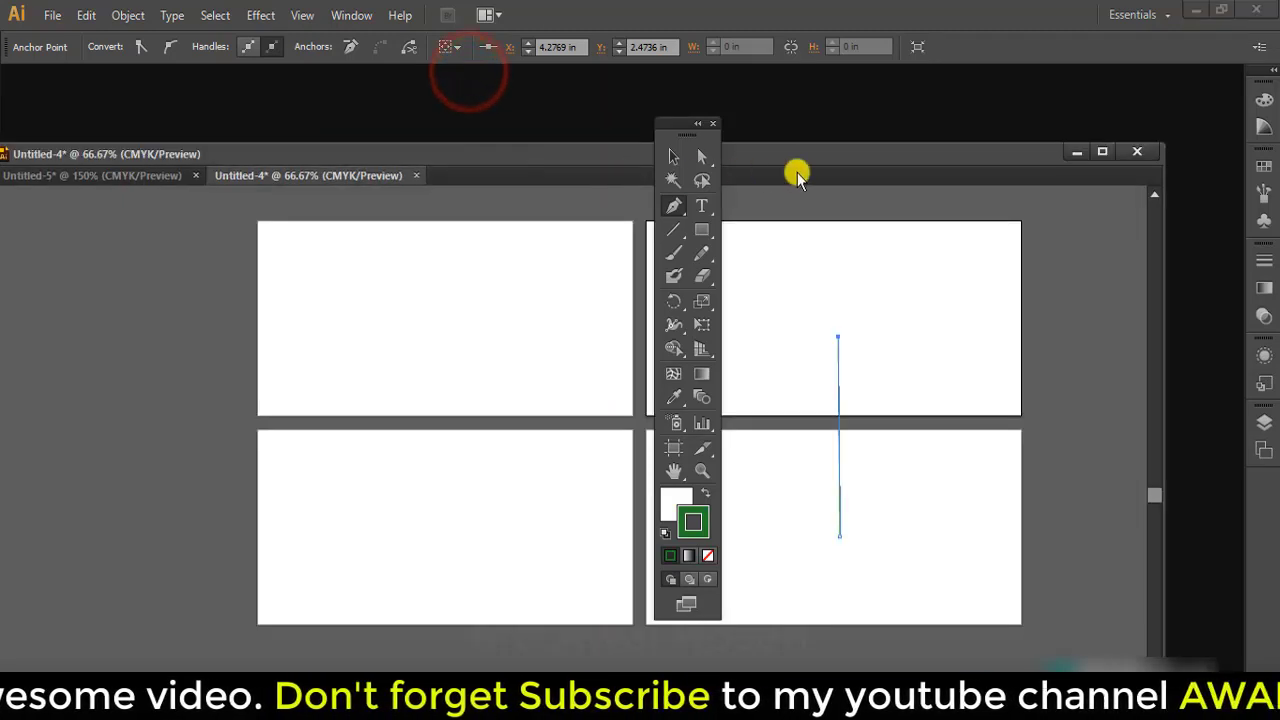
pyautogui.moveTo(468, 75)
pyautogui.mouseDown()
pyautogui.moveTo(950, 166)
pyautogui.moveTo(955, 288)
pyautogui.mouseUp()
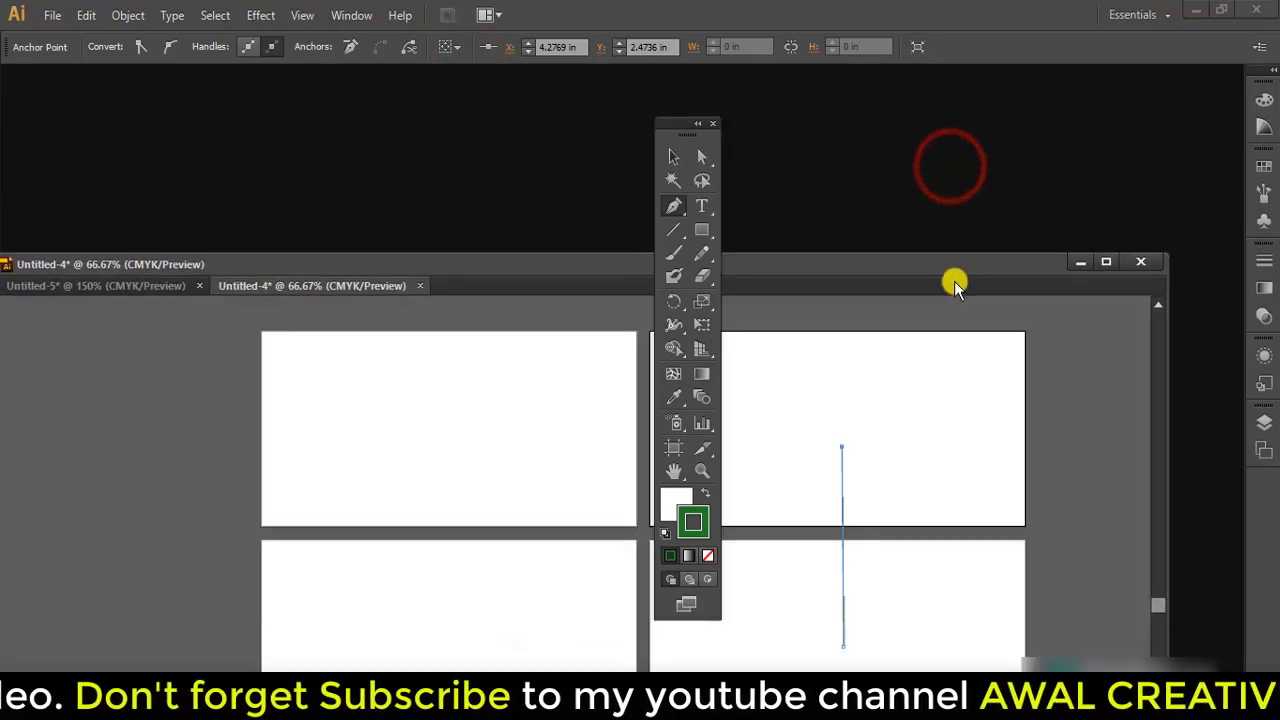
pyautogui.moveTo(877, 266); pyautogui.dragTo(905, 191)
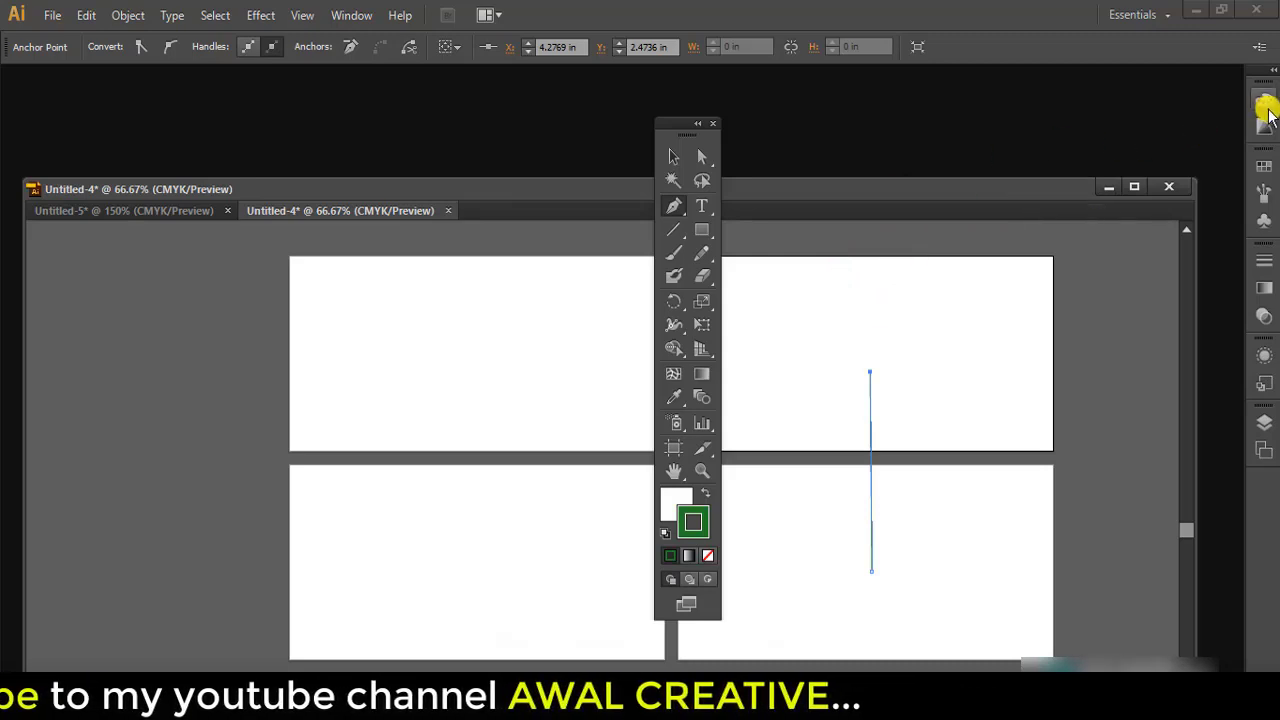
# - Expand the collapsed panel dock, check the Control panel options, and show the workspace presets list
pyautogui.click(1266, 64)
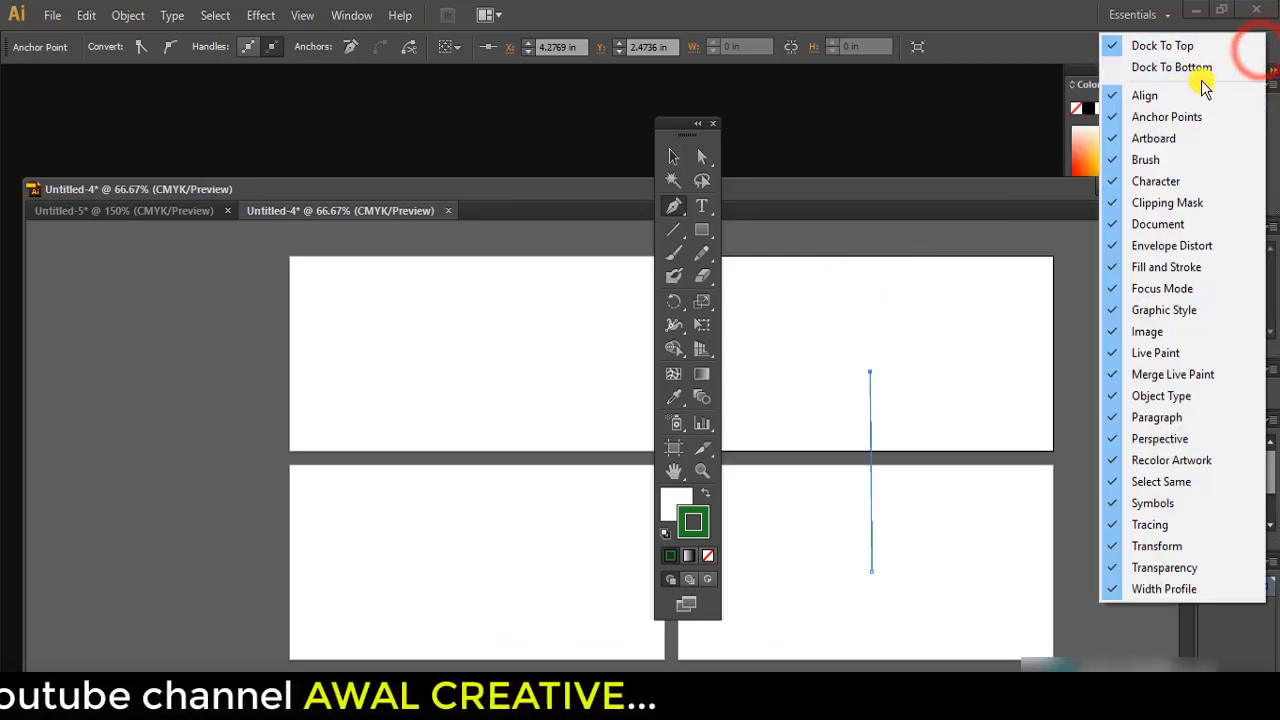
pyautogui.click(1270, 46)
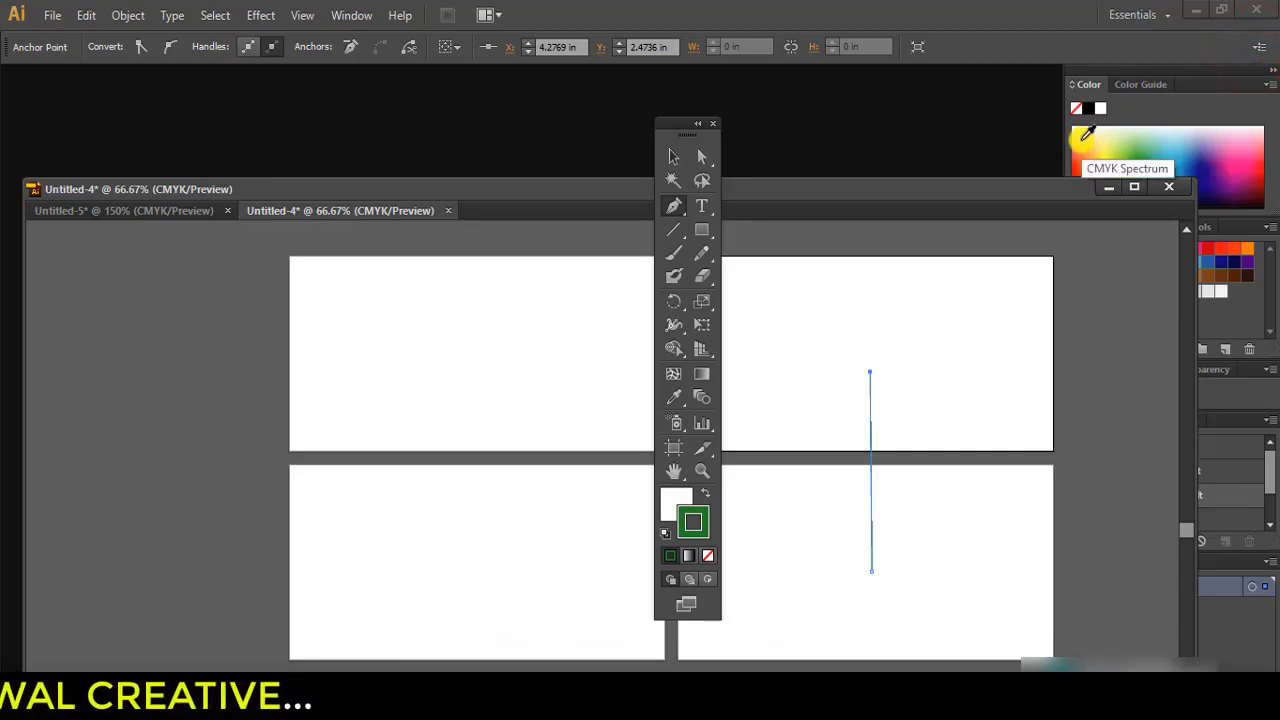
pyautogui.click(1157, 18)
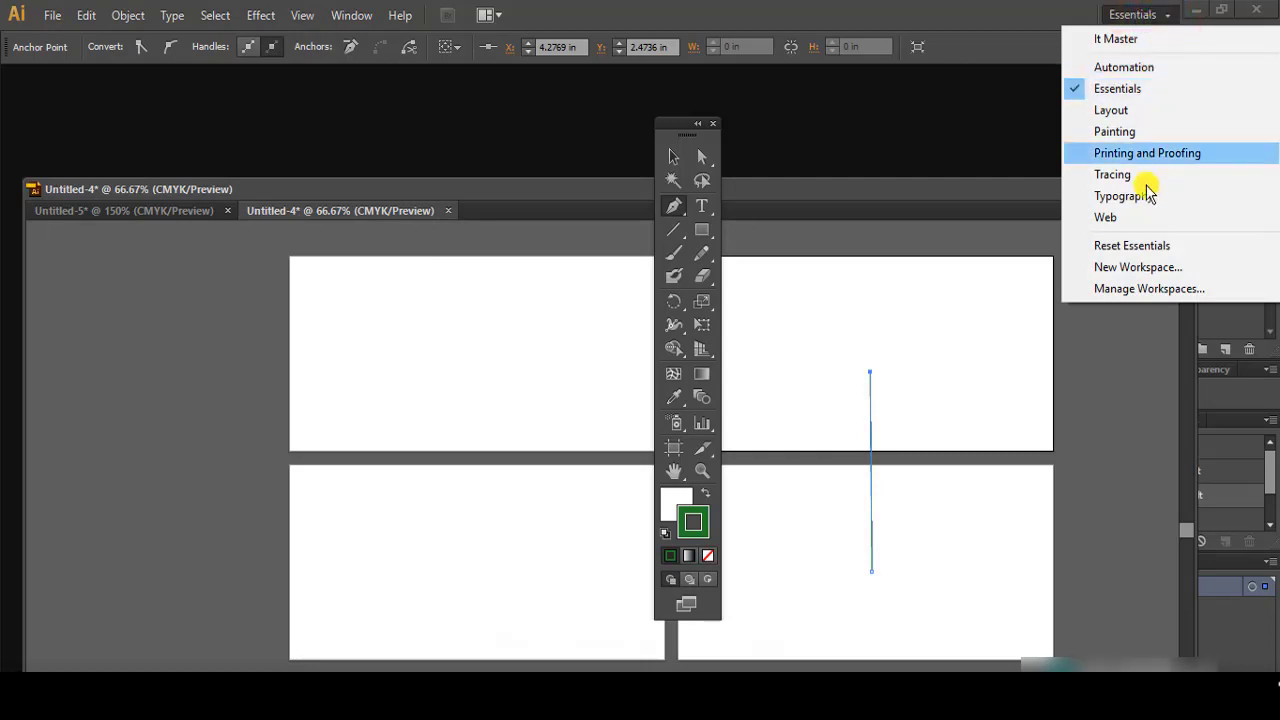
# - Reset Essentials, re-dock Untitled-4 beside Untitled-5, toggle the panel dock, and minimize Illustrator
pyautogui.click(1131, 247)
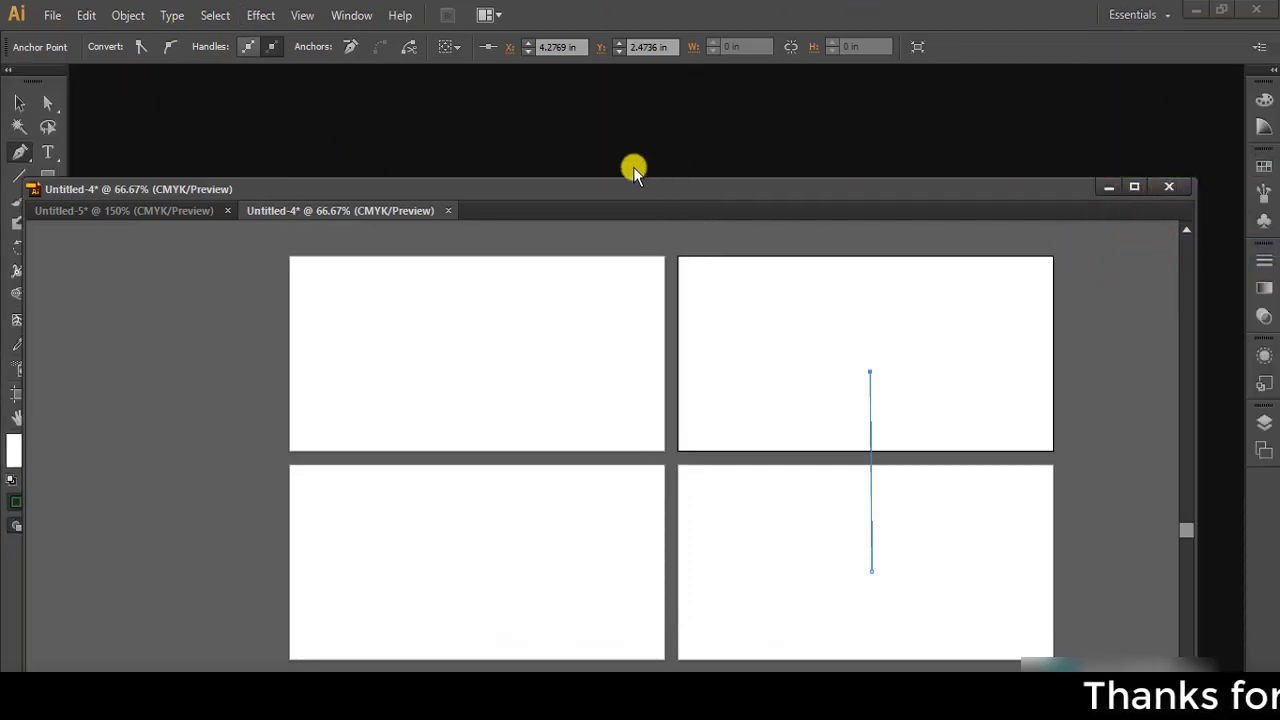
pyautogui.moveTo(606, 195); pyautogui.dragTo(649, 77)
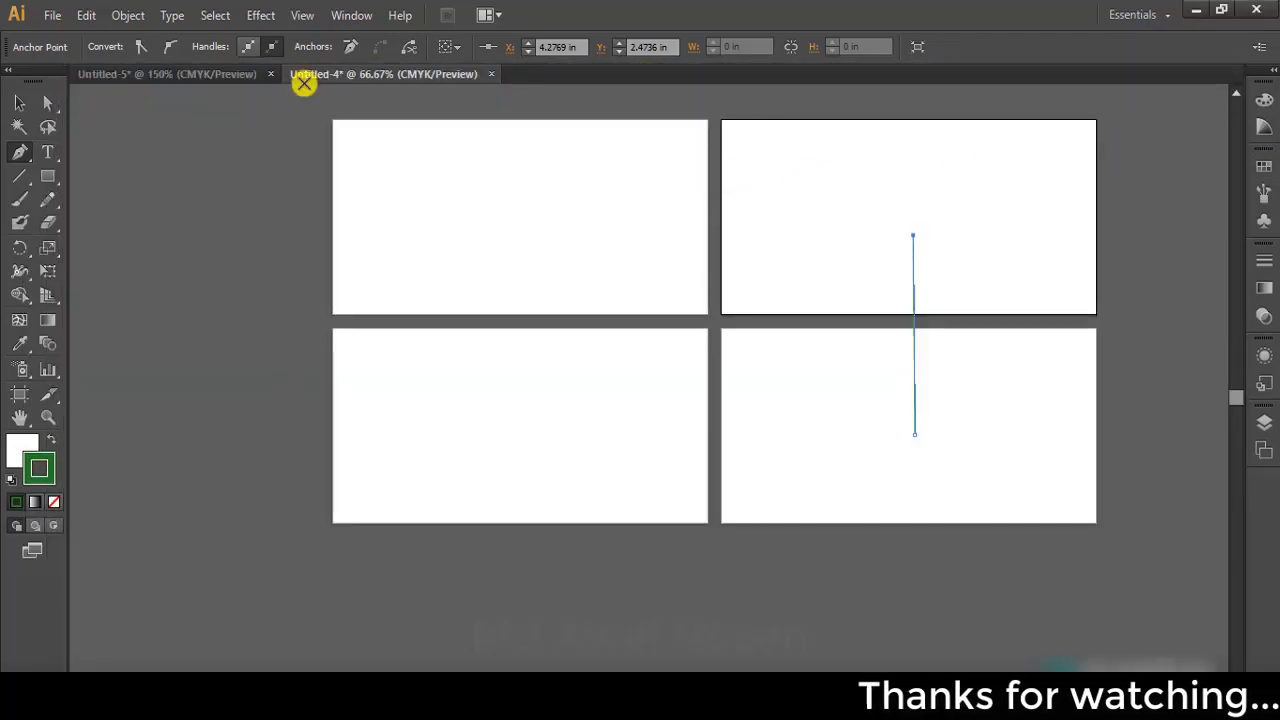
pyautogui.click(1273, 67)
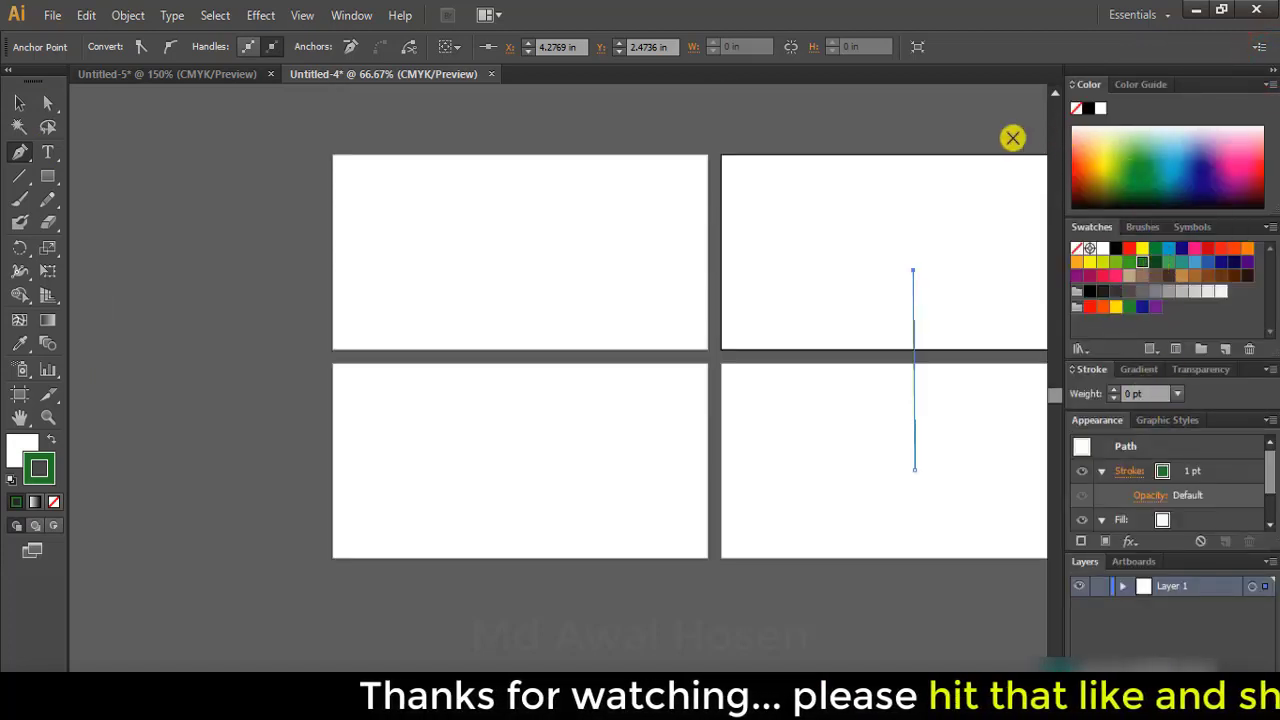
pyautogui.click(1271, 72)
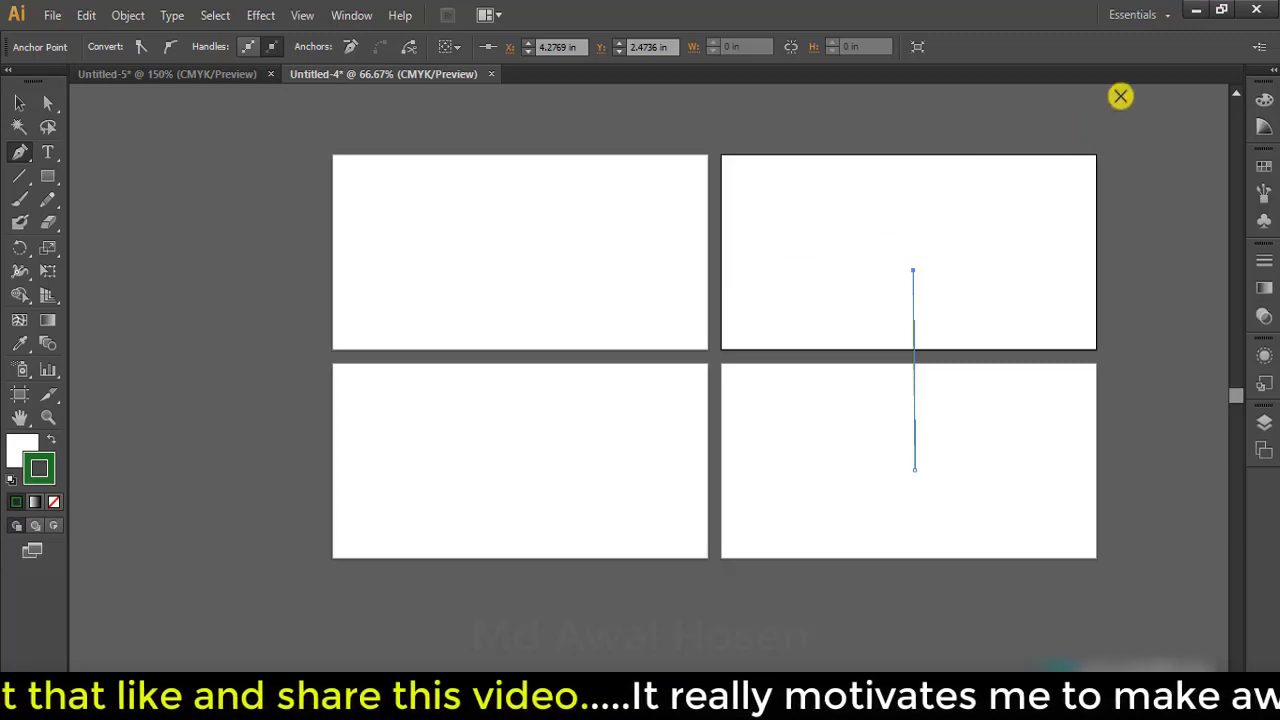
pyautogui.click(1192, 10)
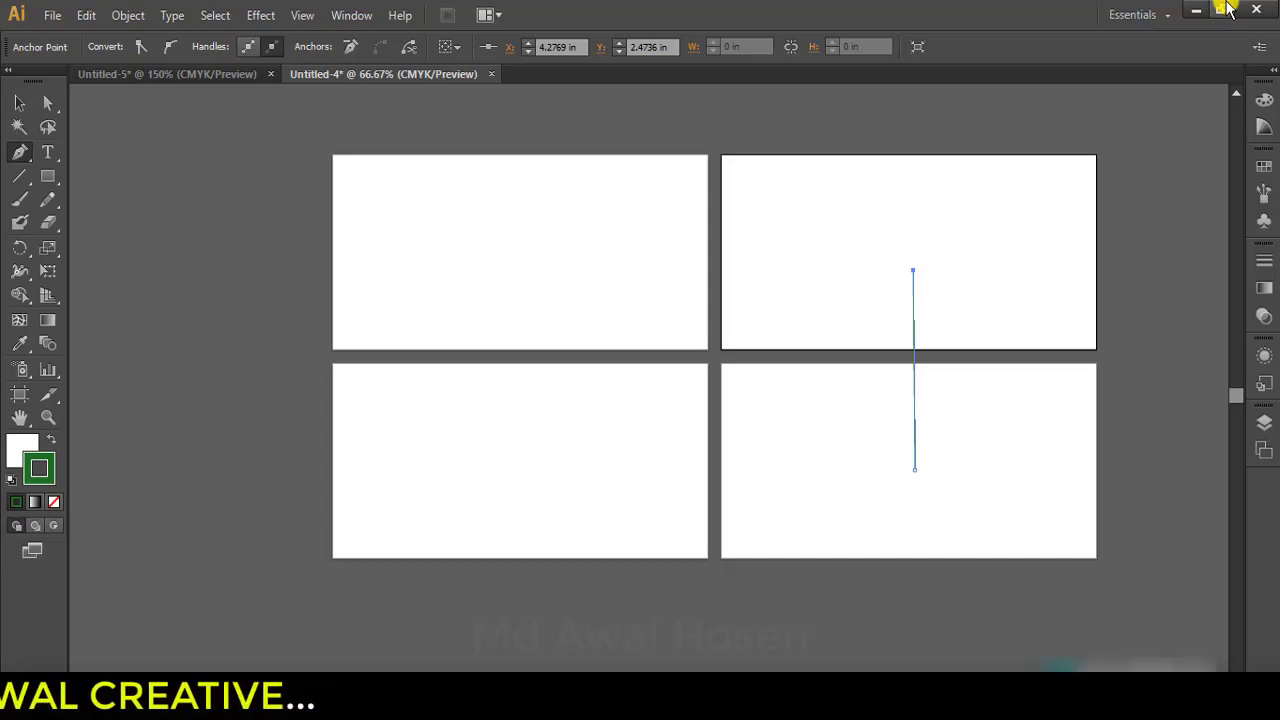
pyautogui.click(1226, 8)
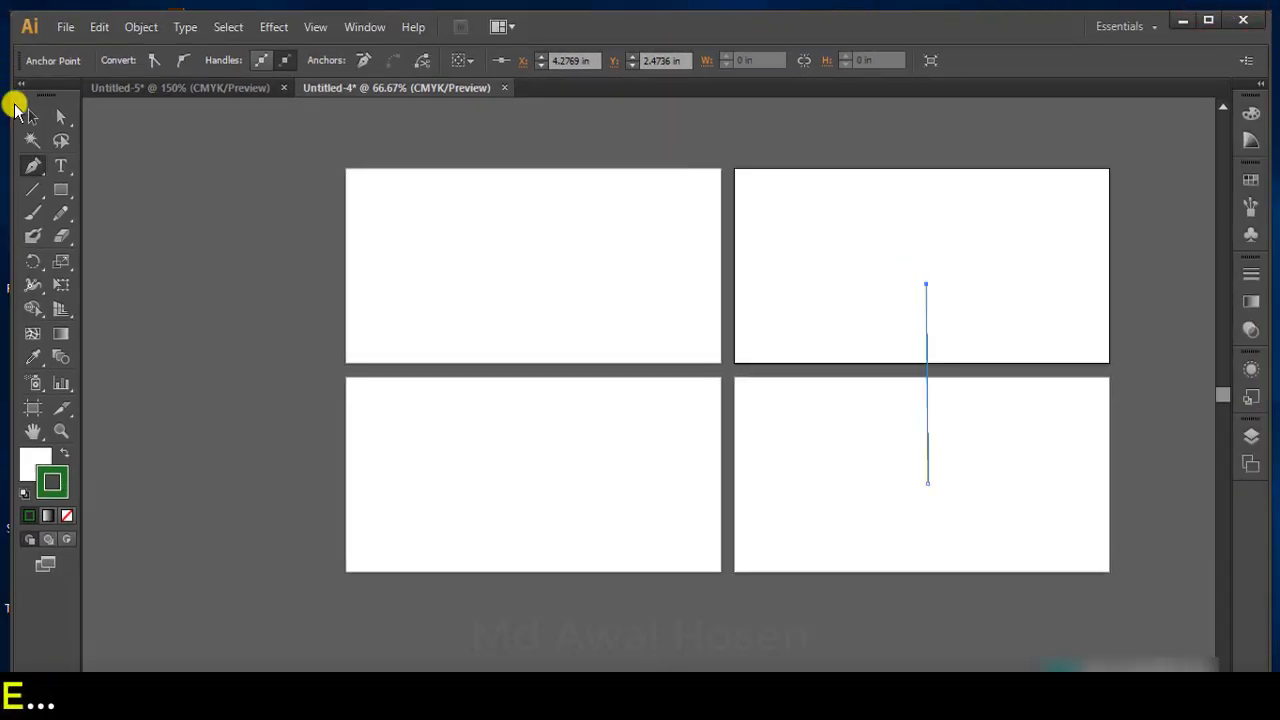
pyautogui.moveTo(9, 106)
pyautogui.mouseDown()
pyautogui.moveTo(328, 143)
pyautogui.moveTo(451, 137)
pyautogui.mouseUp()
pyautogui.moveTo(971, 23); pyautogui.dragTo(810, 20)
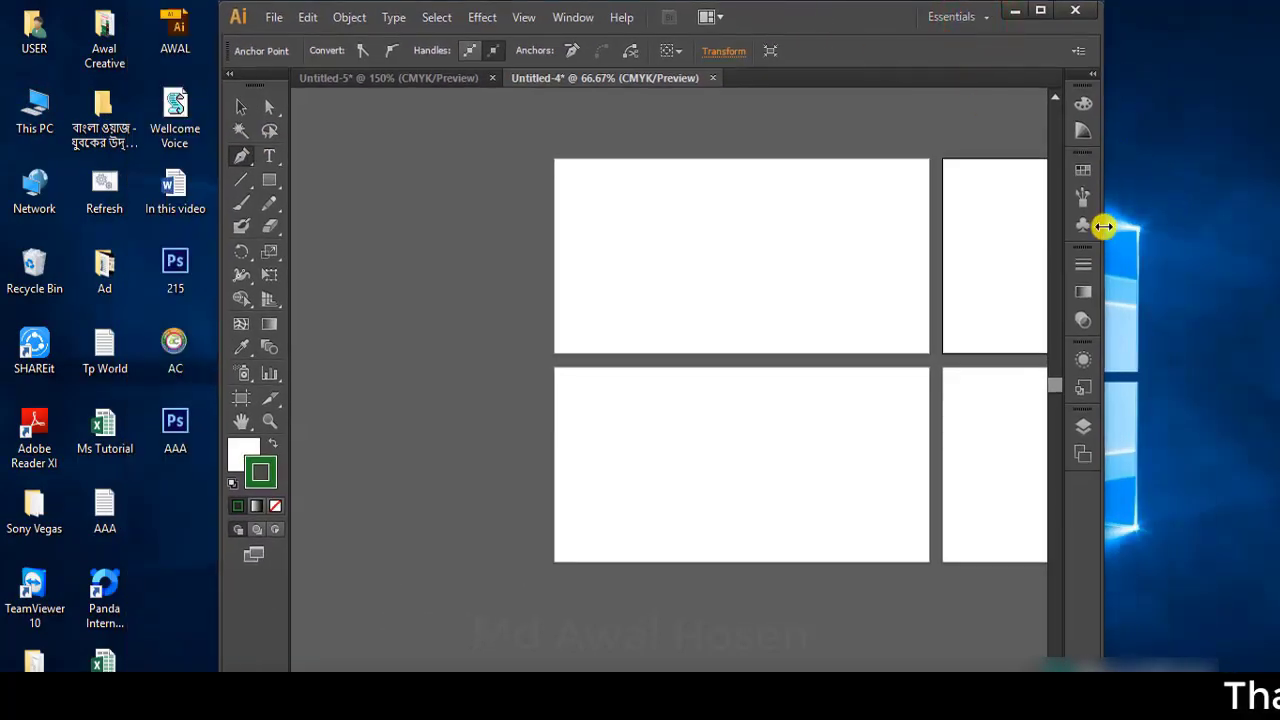
pyautogui.moveTo(1103, 226); pyautogui.dragTo(1035, 235)
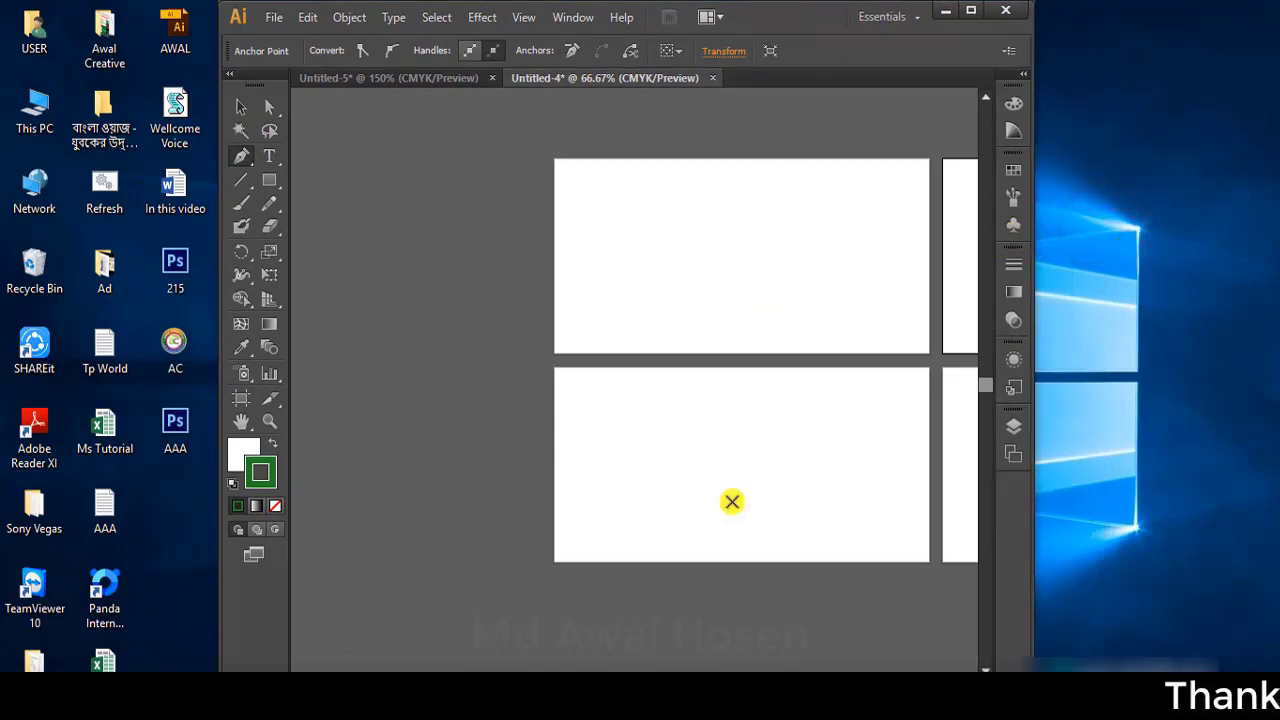
pyautogui.moveTo(669, 672); pyautogui.dragTo(669, 585)
pyautogui.moveTo(811, 20)
pyautogui.mouseDown()
pyautogui.moveTo(806, 47)
pyautogui.moveTo(860, 101)
pyautogui.mouseUp()
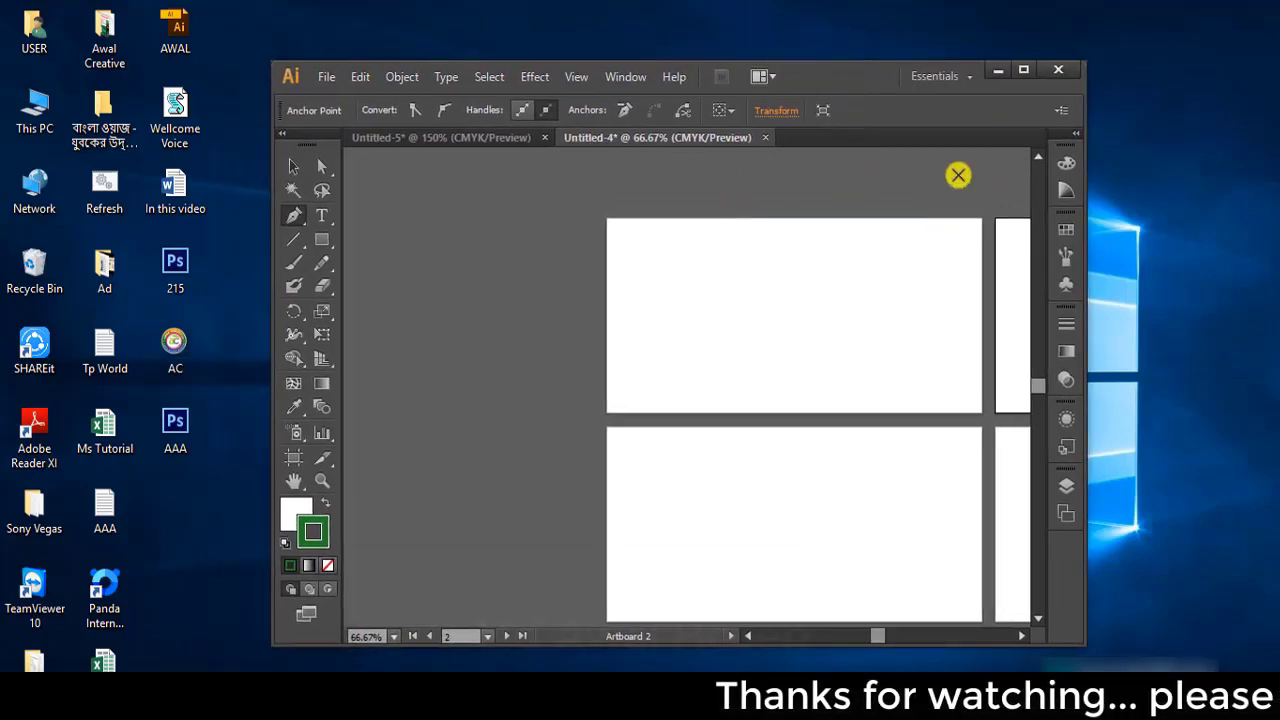
pyautogui.click(1028, 69)
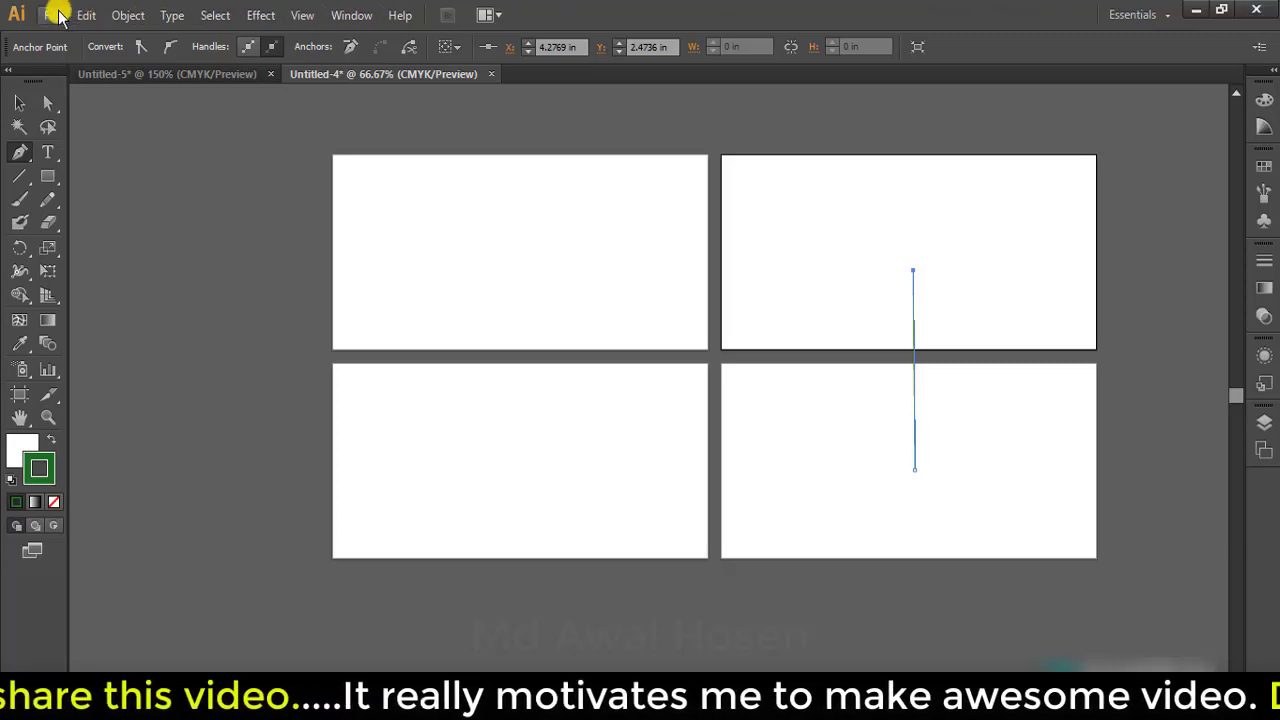
pyautogui.click(164, 75)
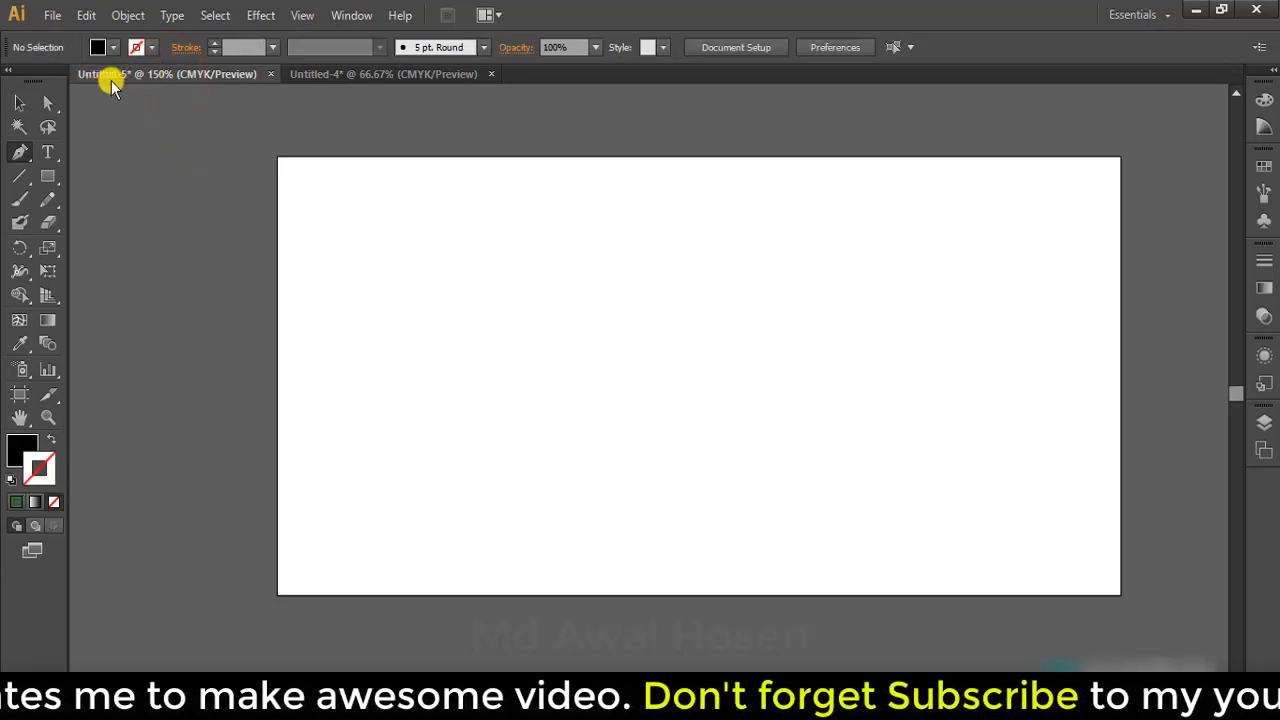
pyautogui.click(394, 75)
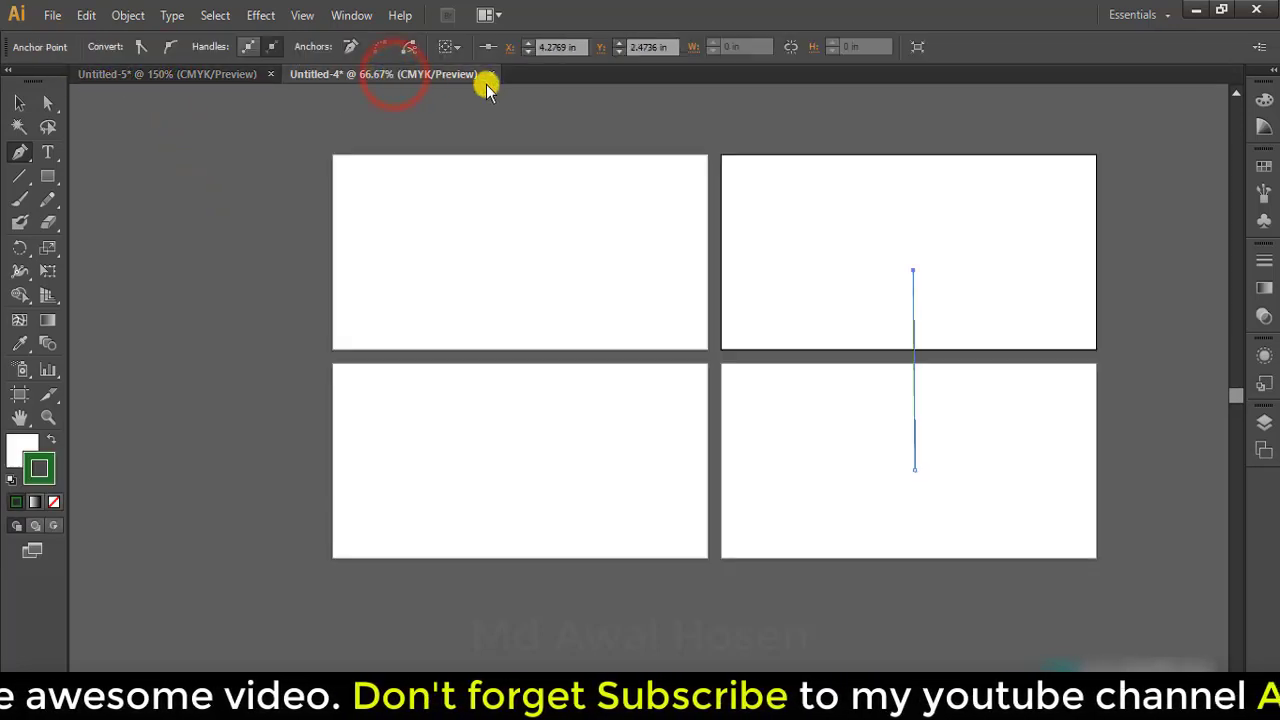
pyautogui.click(224, 72)
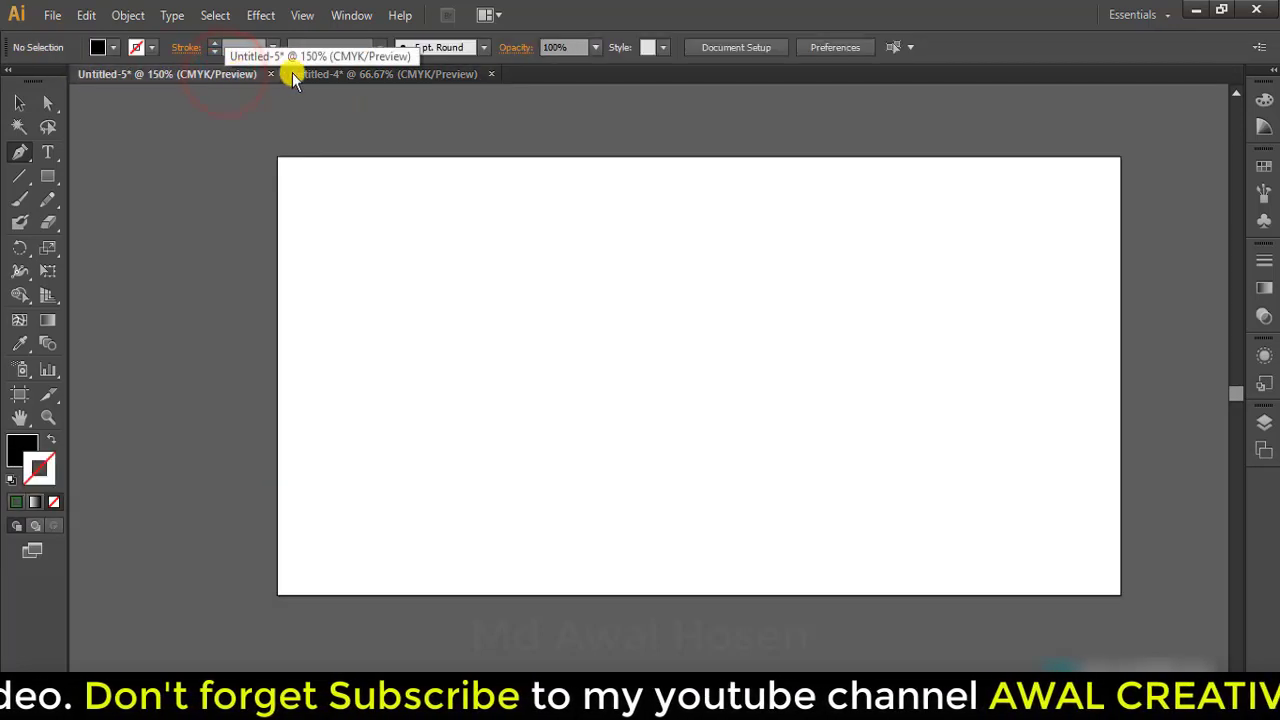
pyautogui.click(319, 73)
pyautogui.click(222, 74)
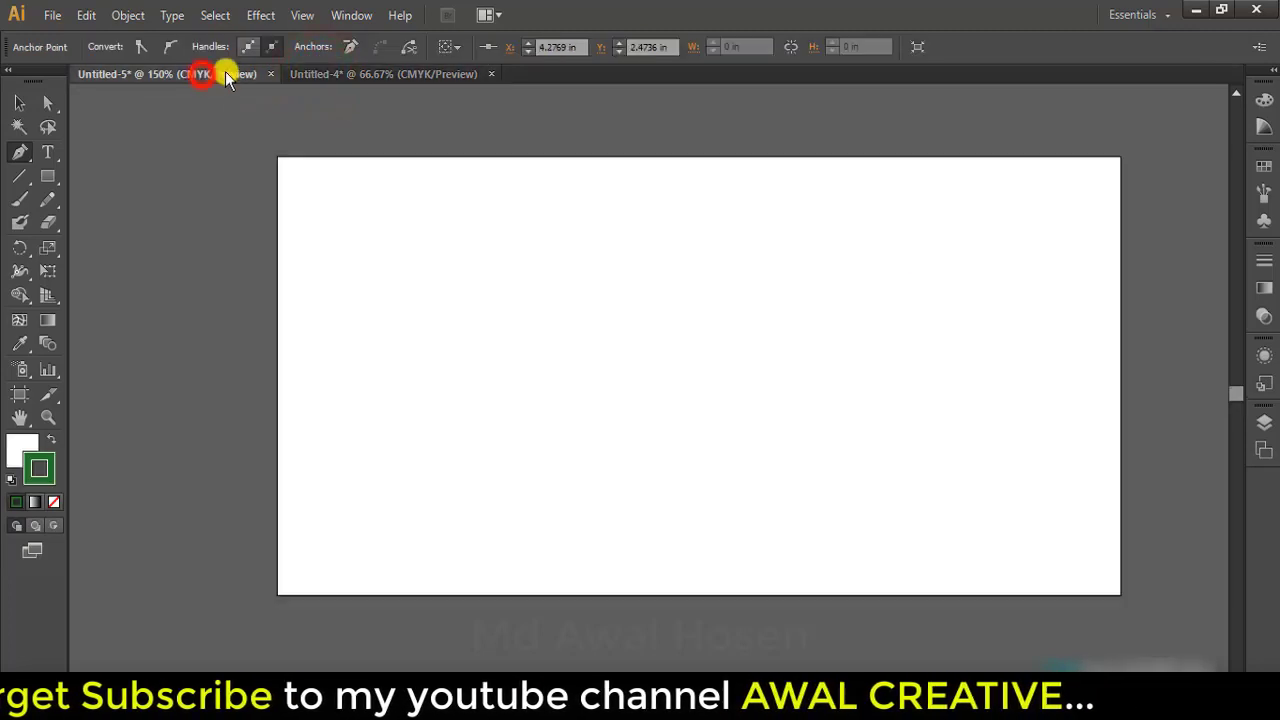
pyautogui.click(332, 67)
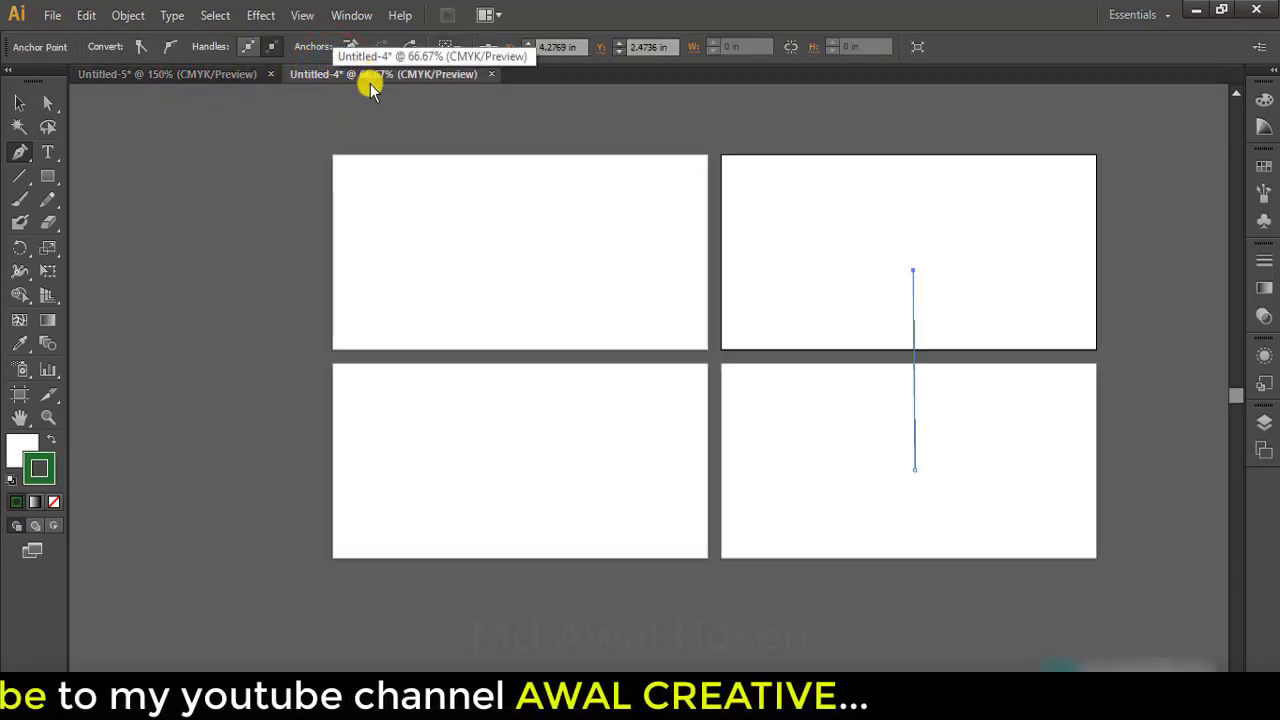